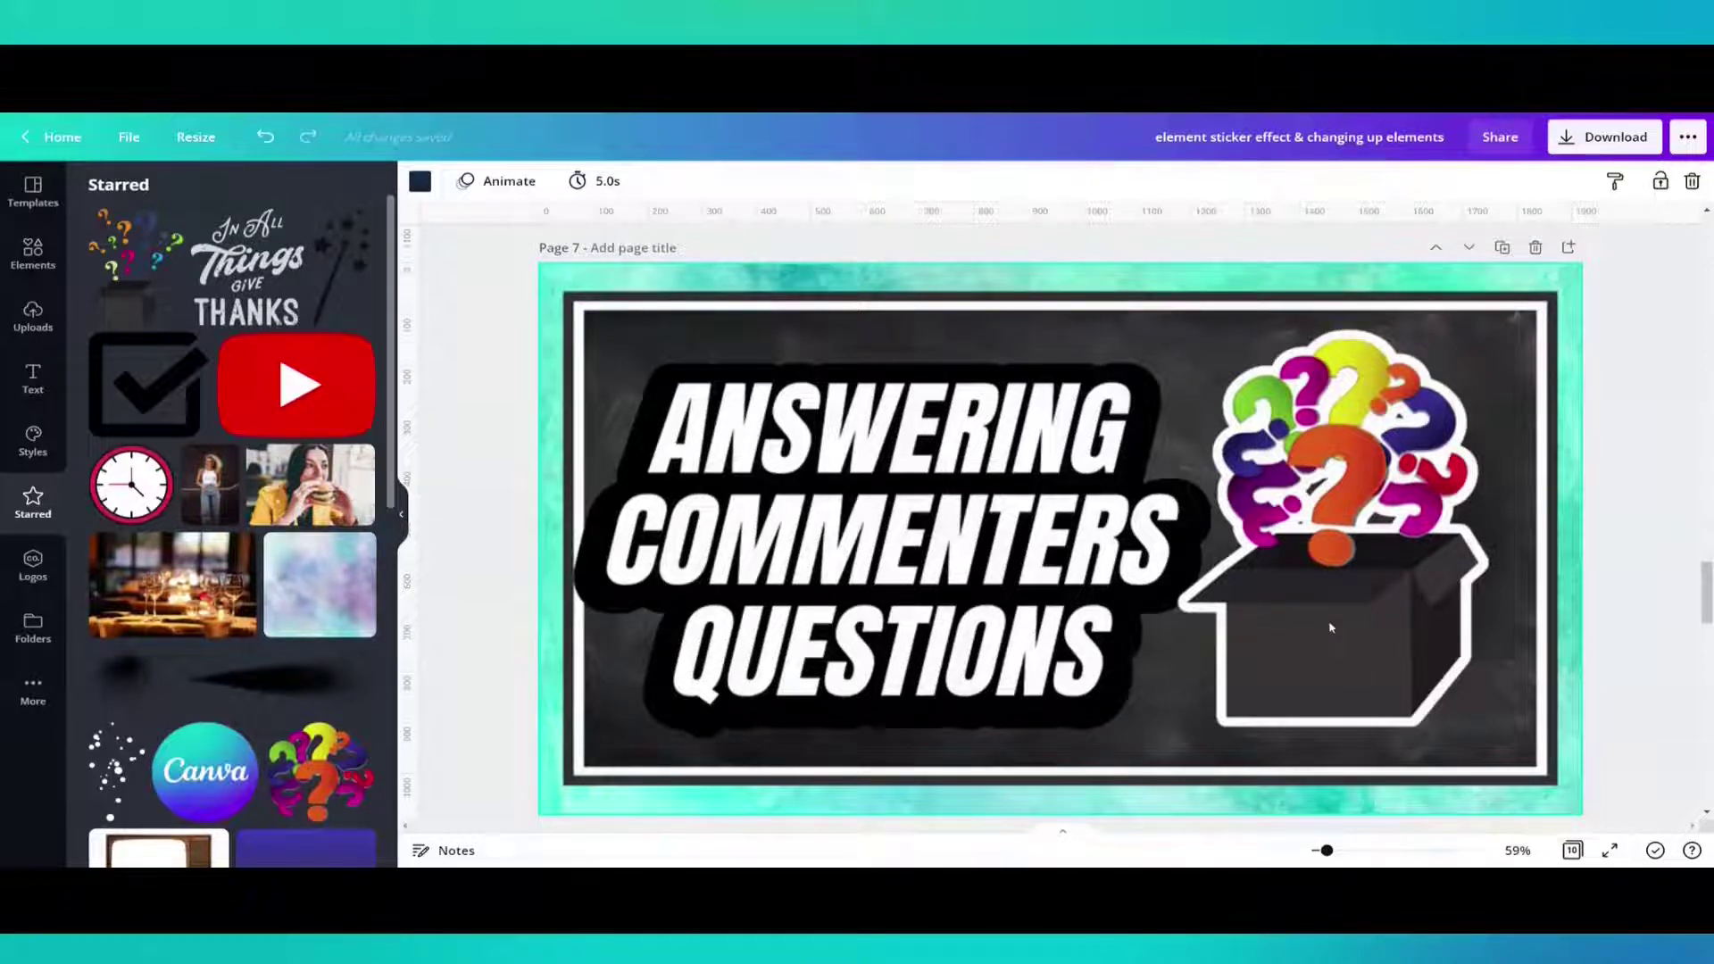
Step: Enlarge the question-marks-over-box image on the navy page using its corner handles
{"action": "scroll", "coordinate": [1330, 627], "scroll_direction": "down", "scroll_amount": 7}
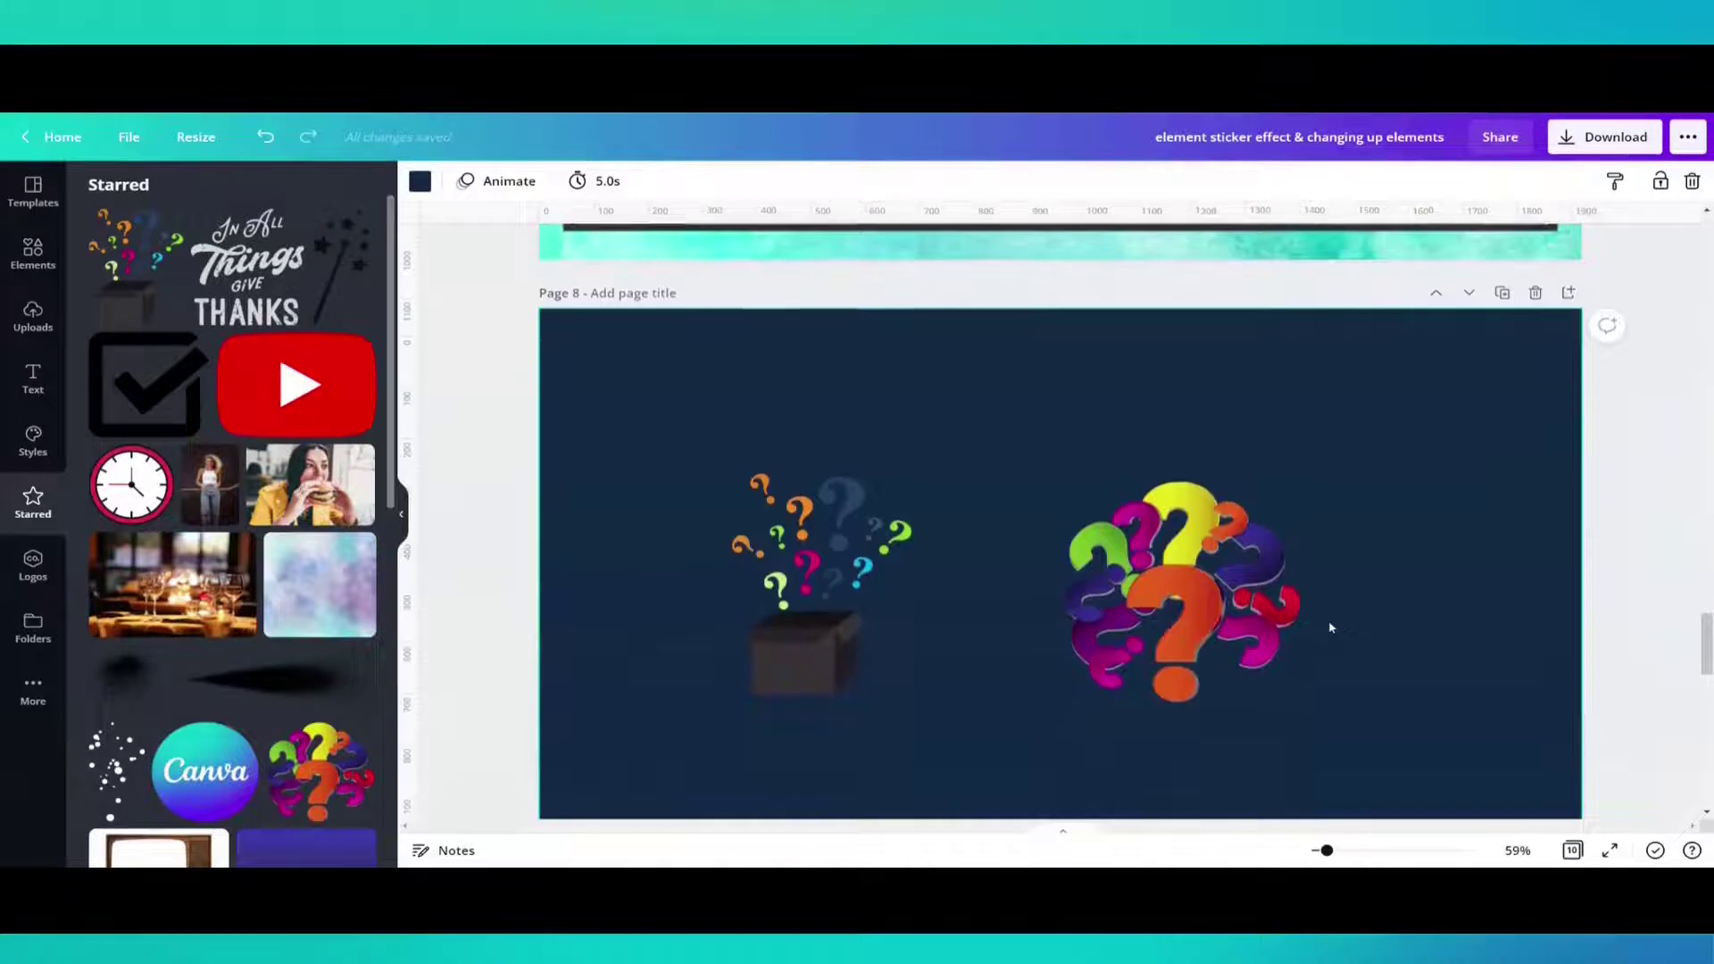
{"action": "left_click", "coordinate": [837, 604]}
{"action": "left_click", "coordinate": [1179, 536]}
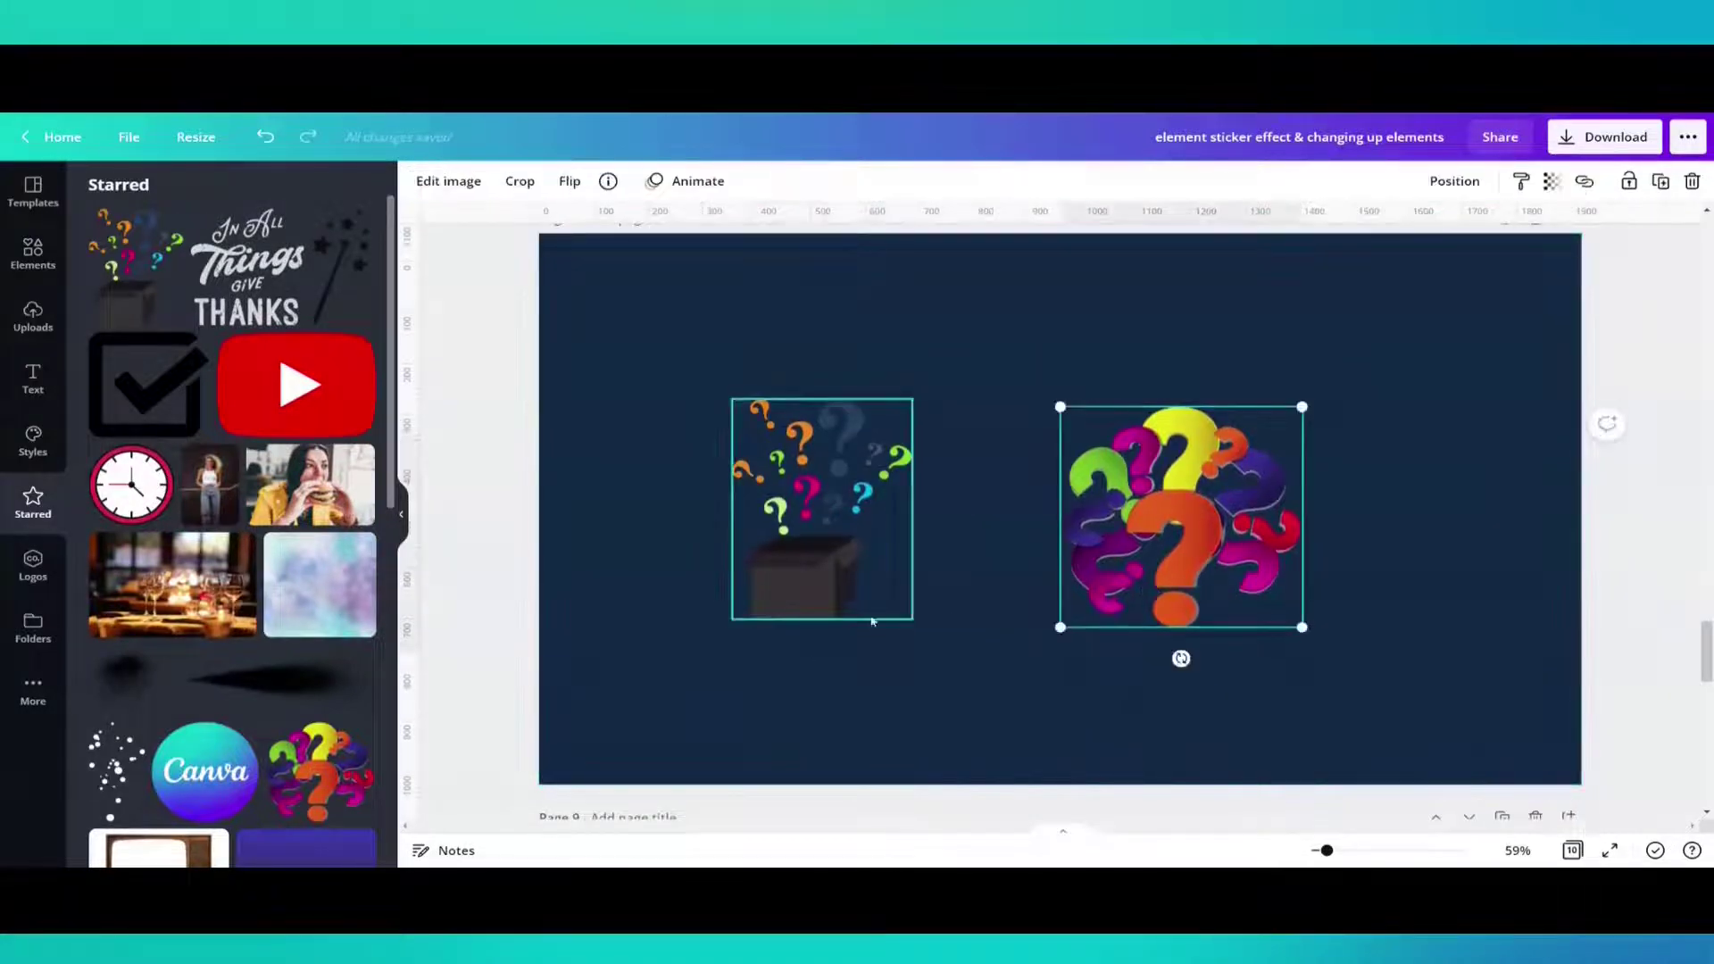
{"action": "left_click", "coordinate": [872, 618]}
{"action": "left_click_drag", "start_coordinate": [730, 619], "coordinate": [564, 727]}
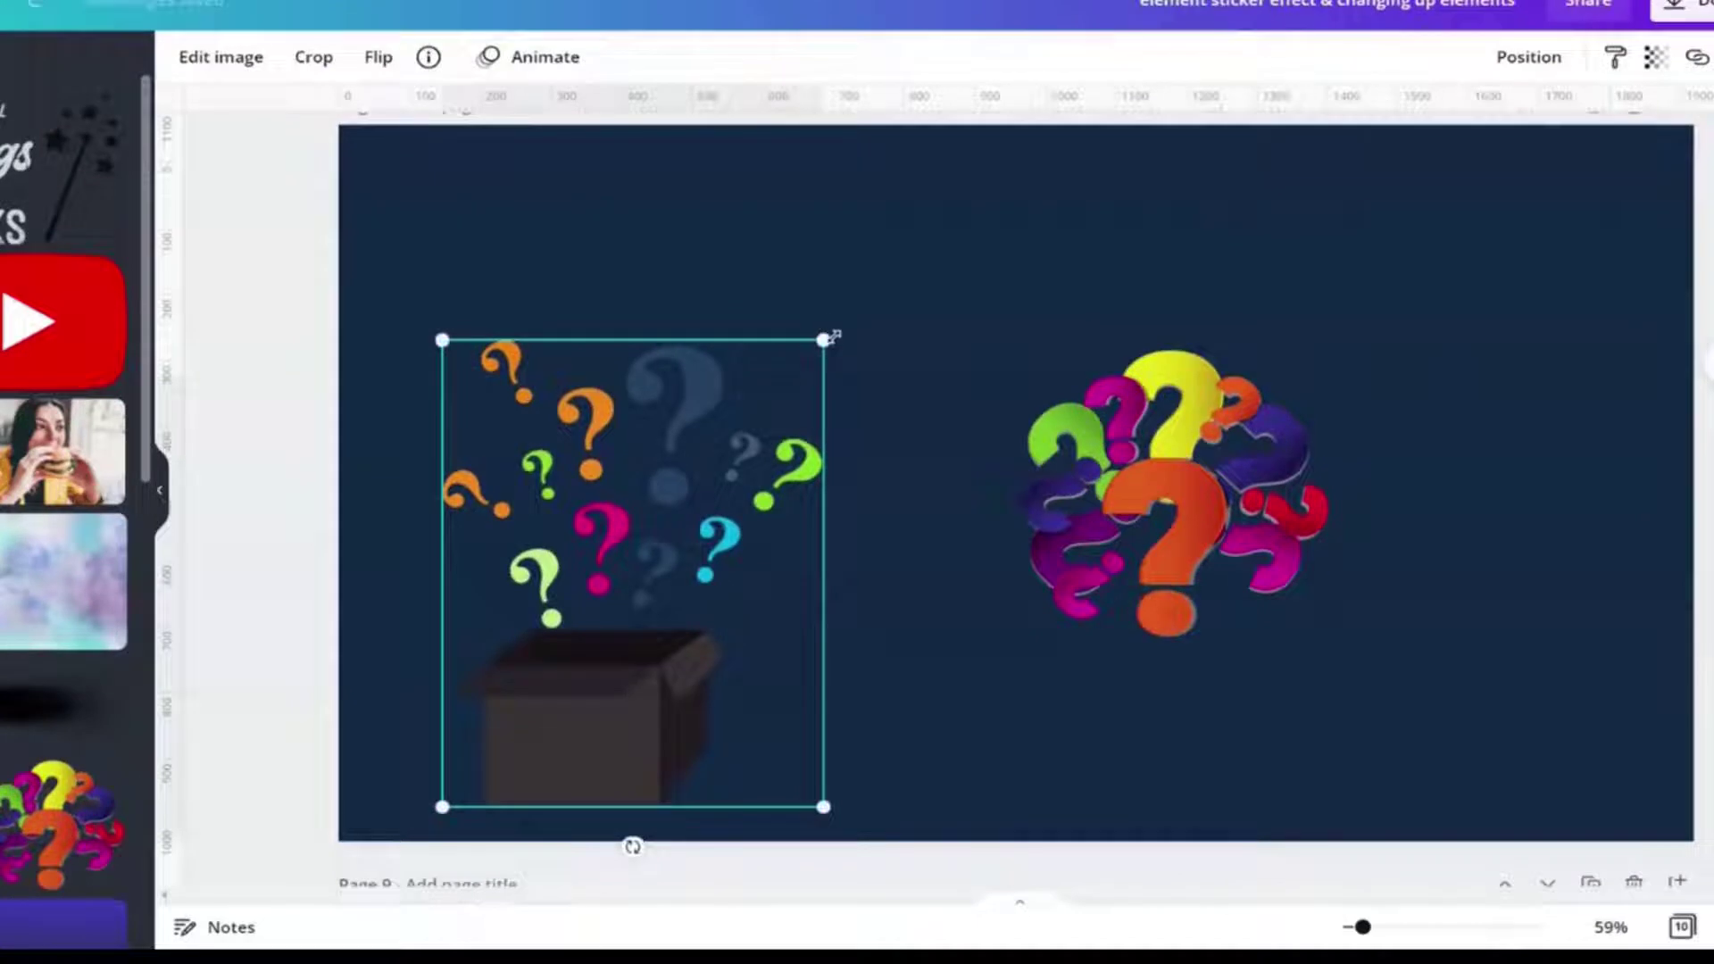
{"action": "left_click_drag", "start_coordinate": [833, 337], "coordinate": [991, 203]}
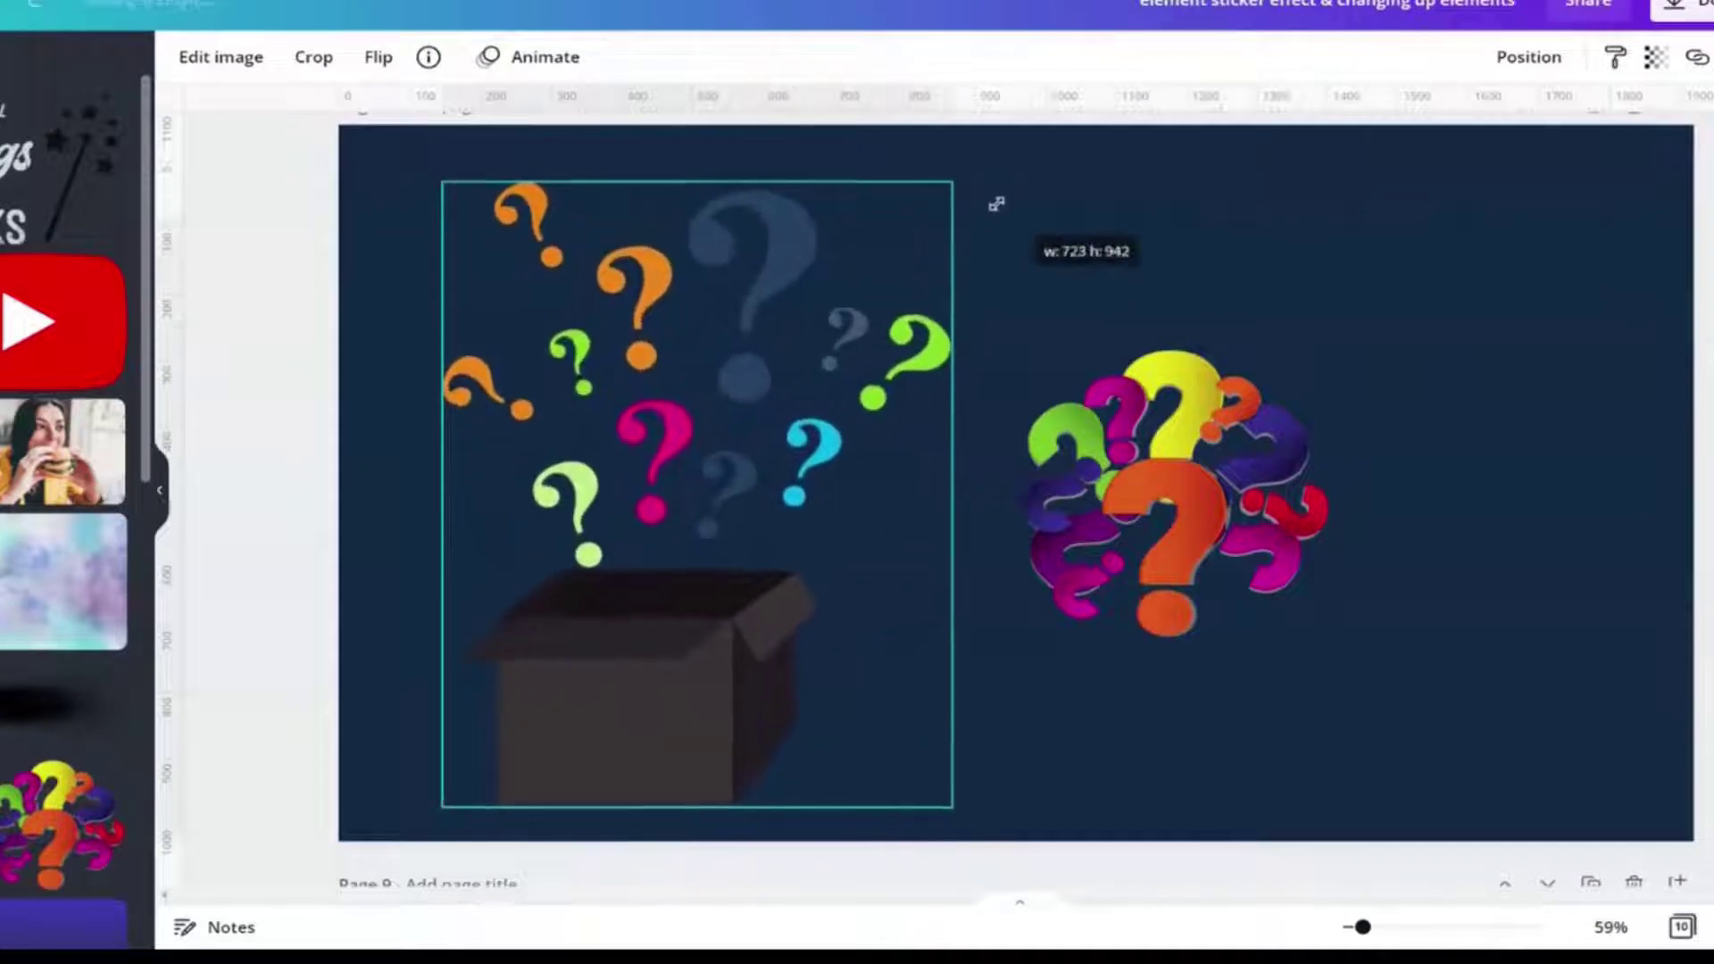
Step: Read the info details for the box image and the question-mark cluster
{"action": "left_click", "coordinate": [429, 61]}
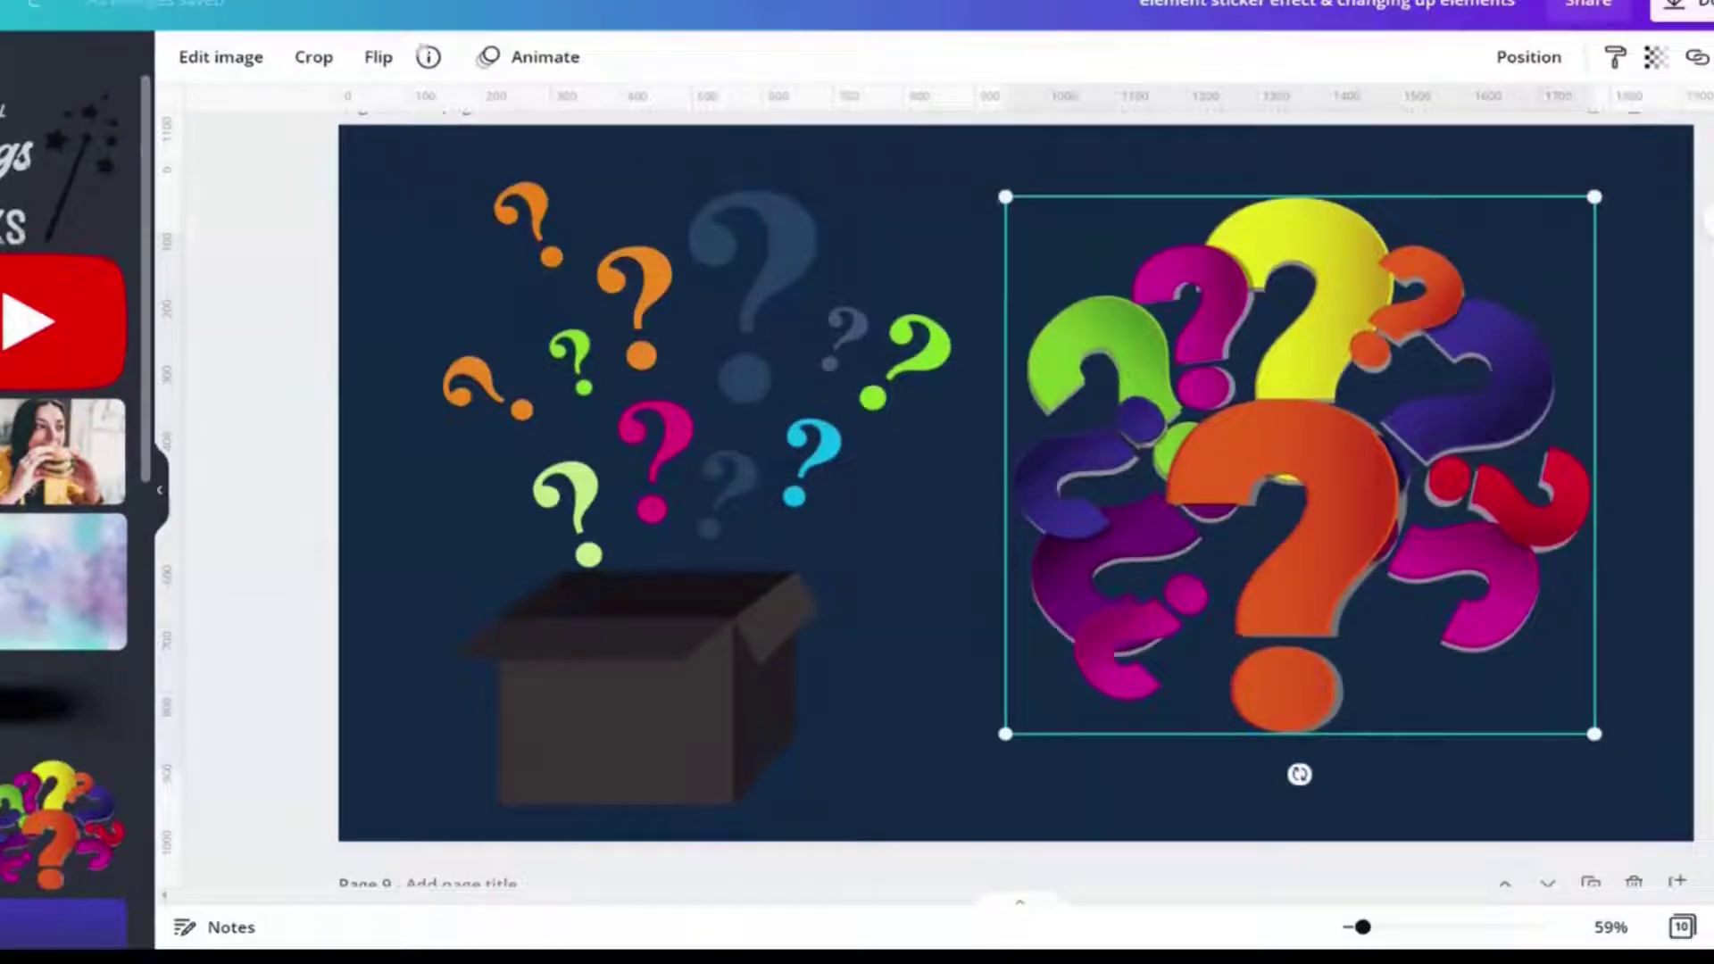
{"action": "left_click", "coordinate": [429, 56]}
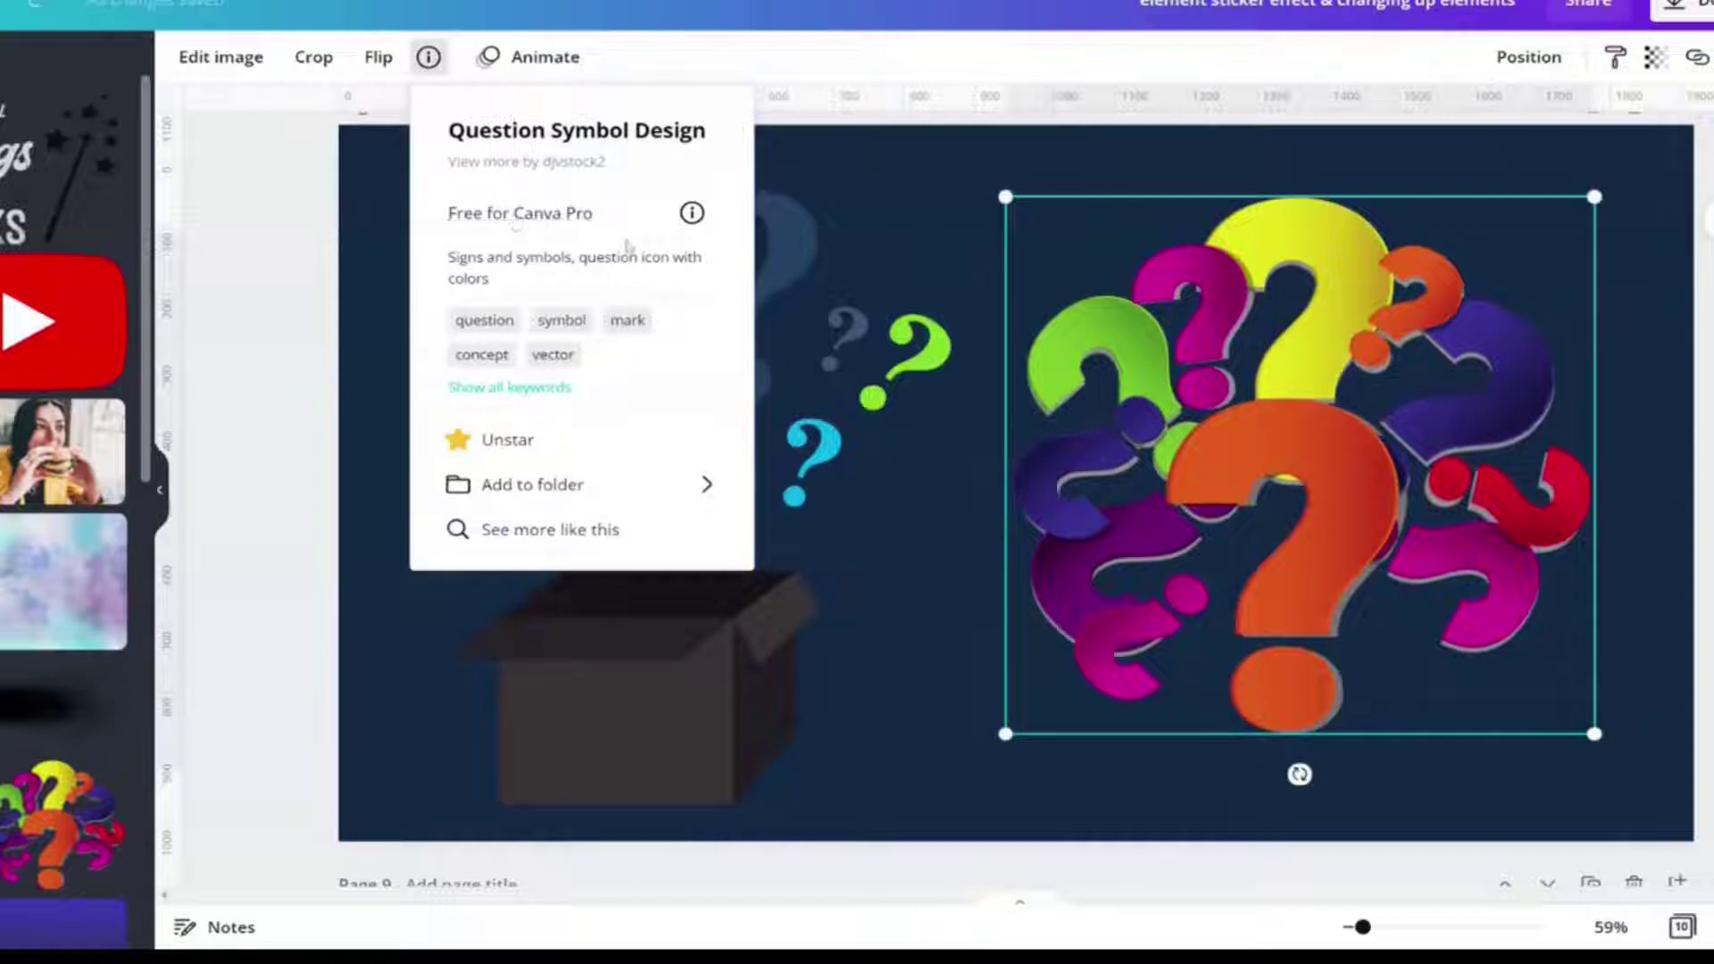
{"action": "left_click", "coordinate": [383, 619]}
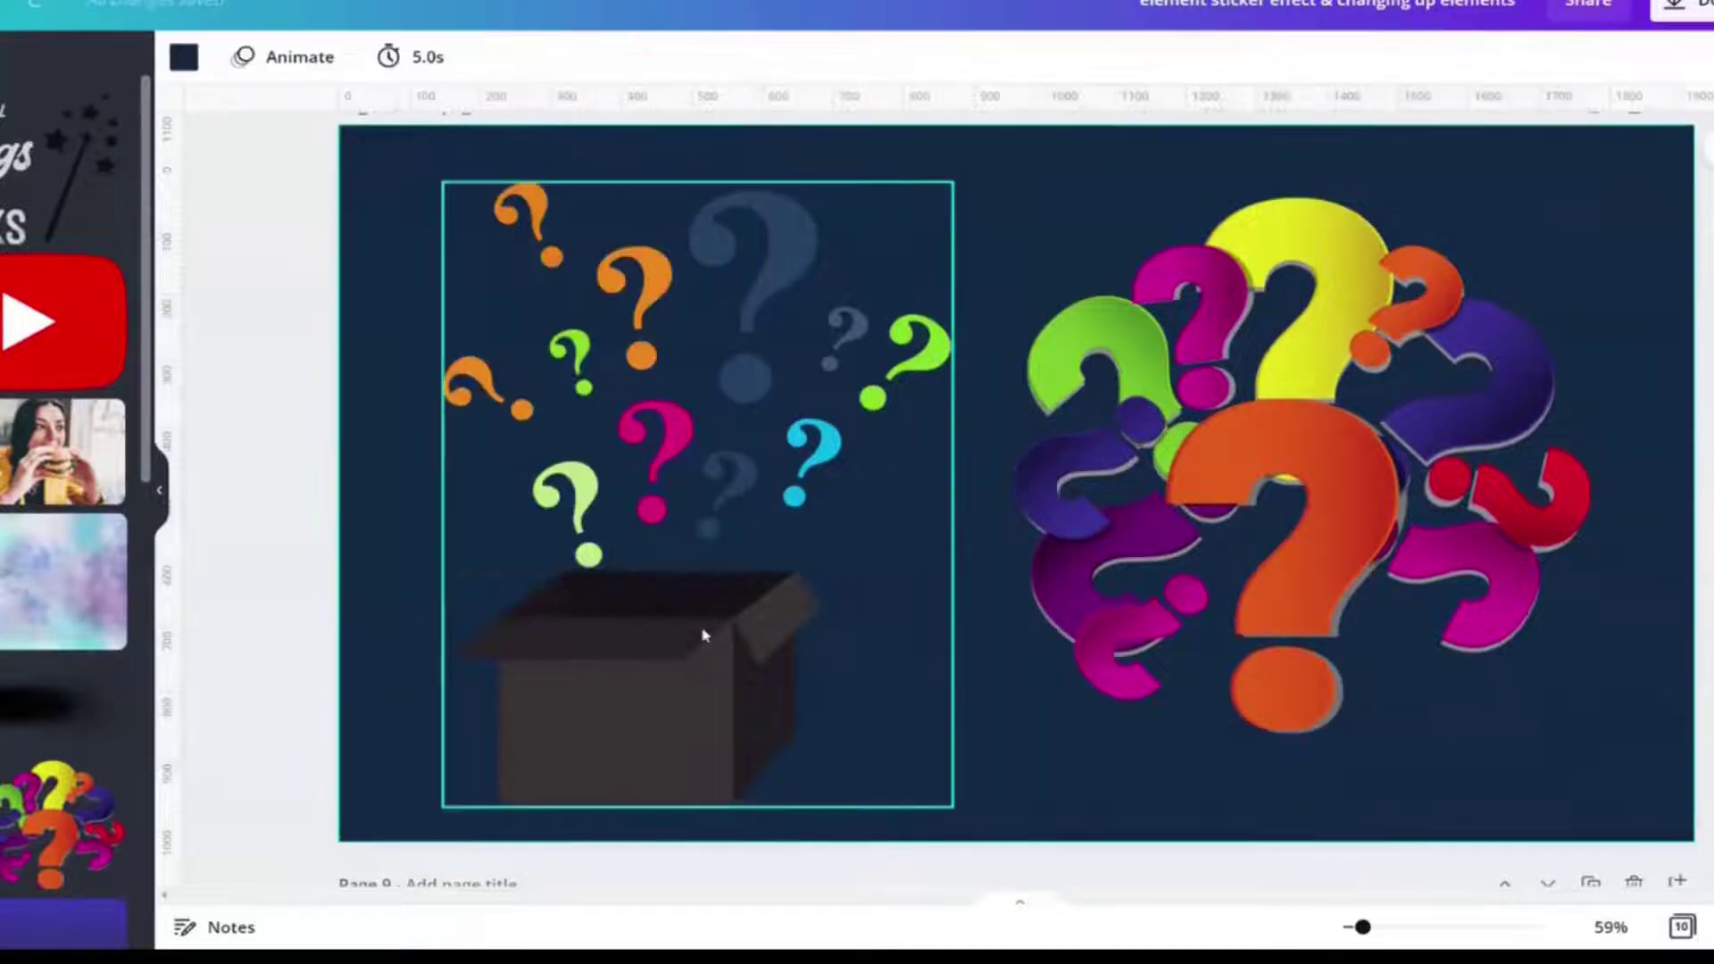
Step: Crop the floating question marks off the top of the box image
{"action": "left_click", "coordinate": [700, 631]}
{"action": "key", "text": "ctrl+z"}
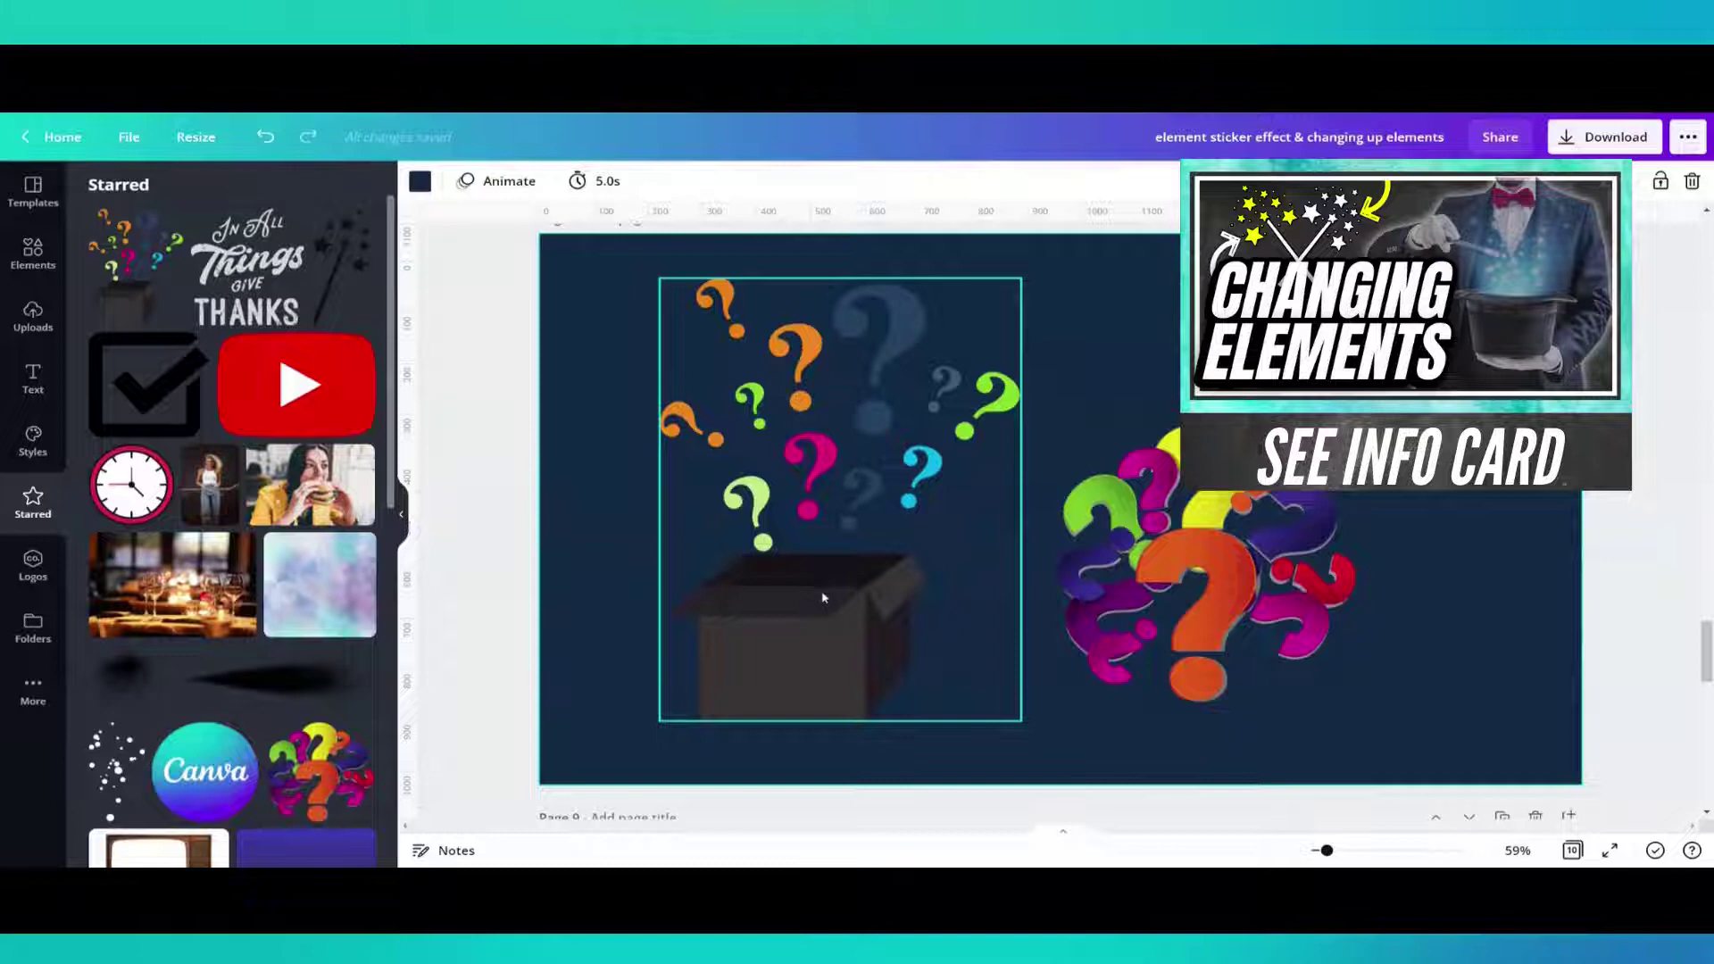
{"action": "double_click", "coordinate": [832, 497]}
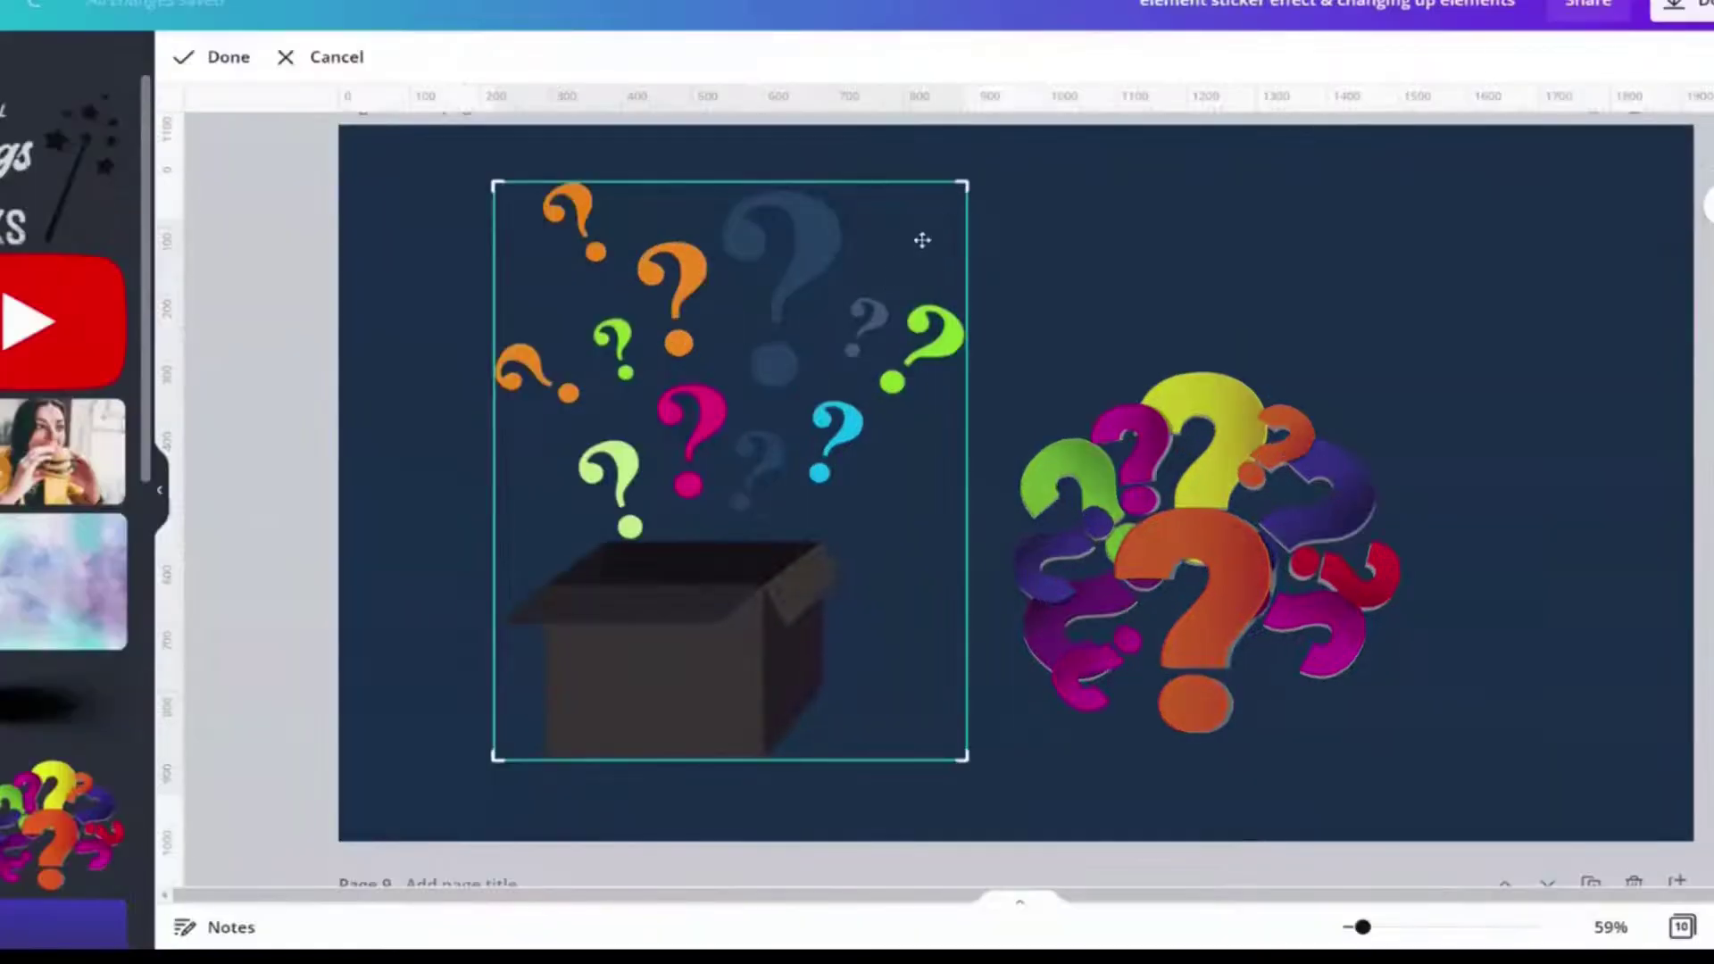
{"action": "left_click_drag", "start_coordinate": [969, 182], "coordinate": [975, 537]}
{"action": "left_click", "coordinate": [1094, 286]}
{"action": "left_click", "coordinate": [1116, 294]}
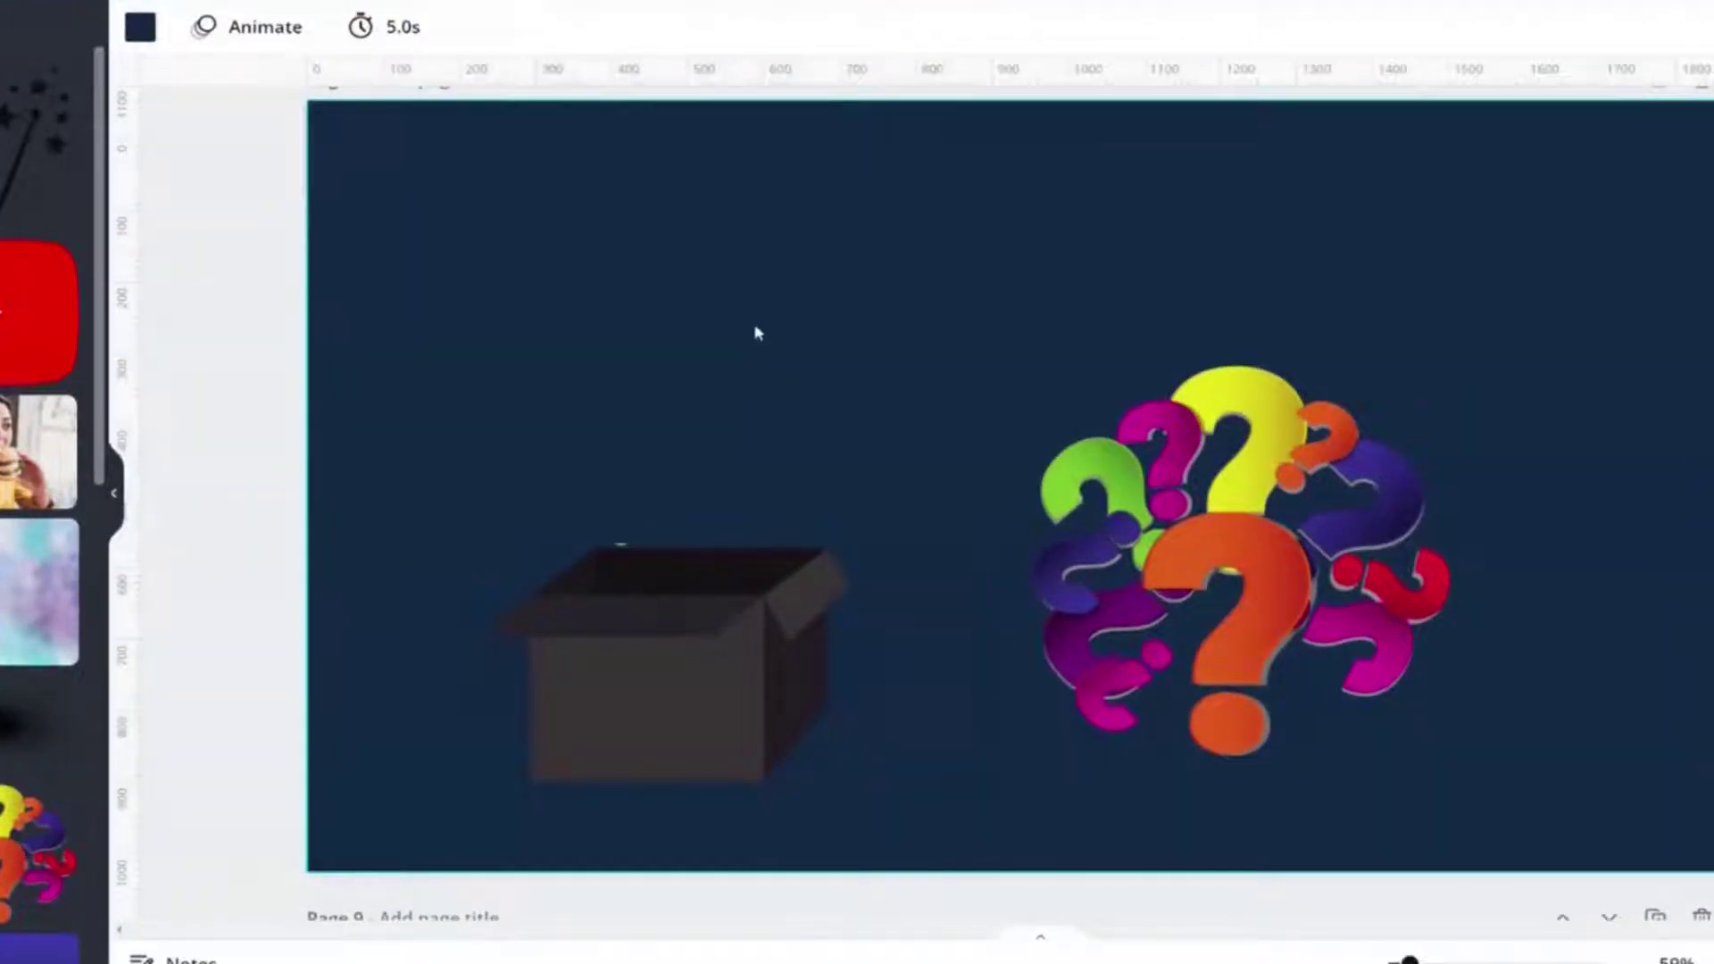
Step: Refine the box image's crop, then move it higher and resize it
{"action": "double_click", "coordinate": [639, 578]}
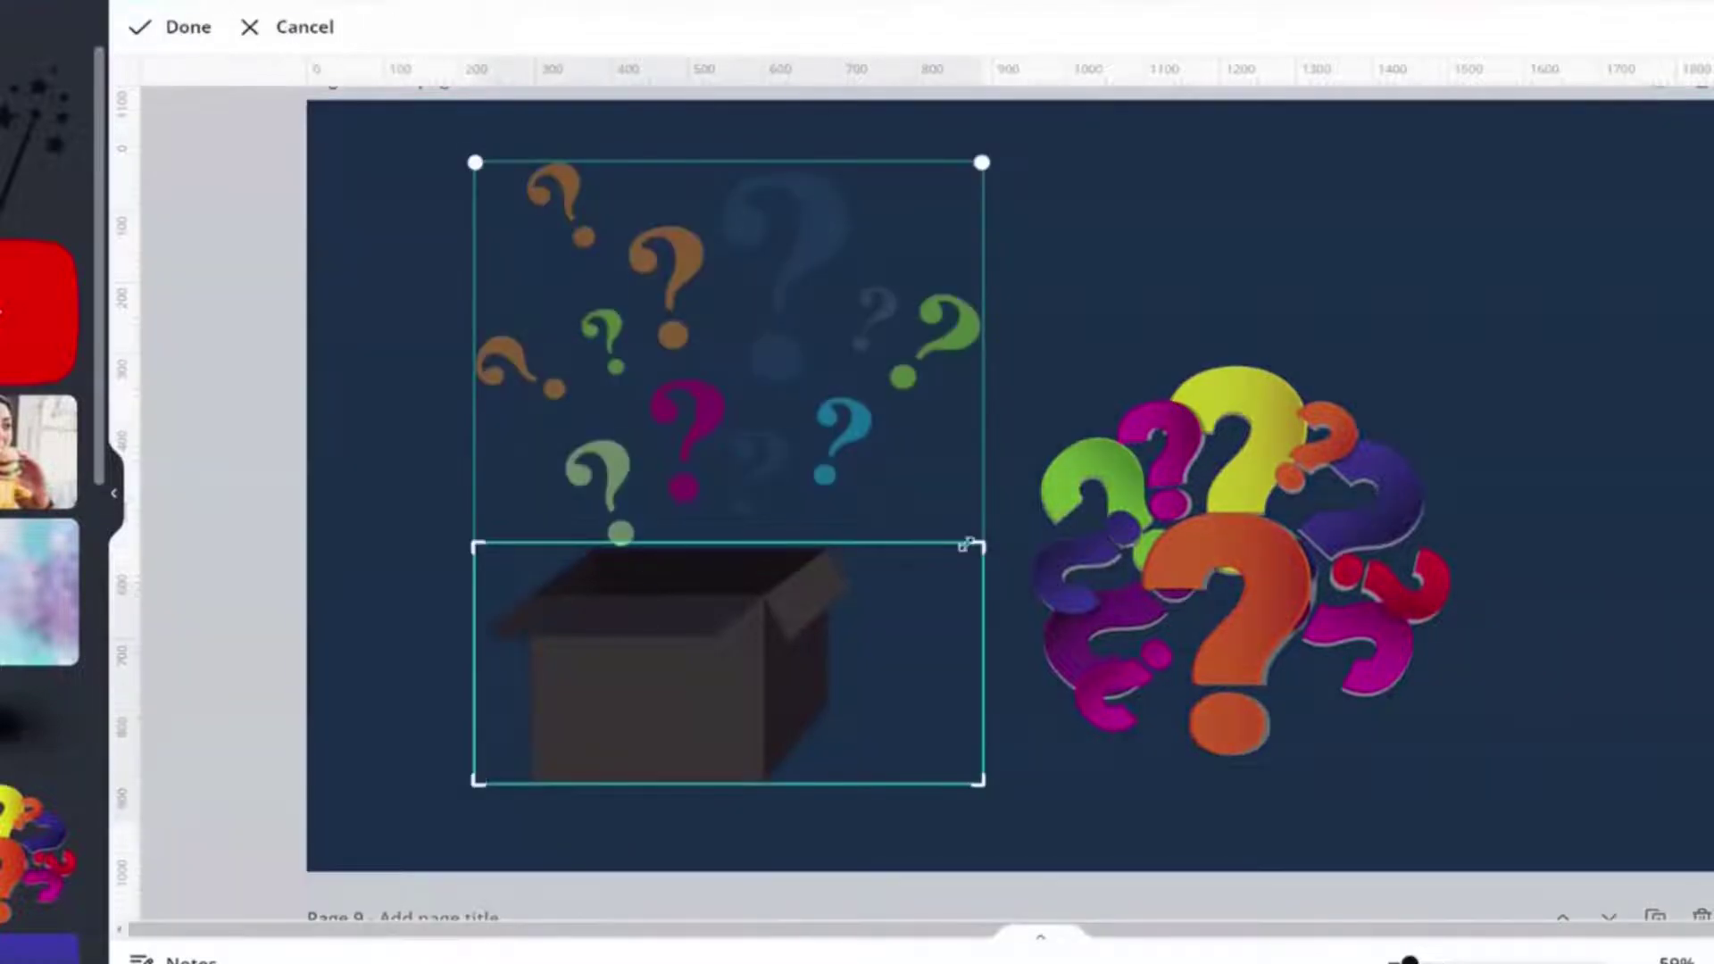
{"action": "left_click_drag", "start_coordinate": [977, 543], "coordinate": [980, 548]}
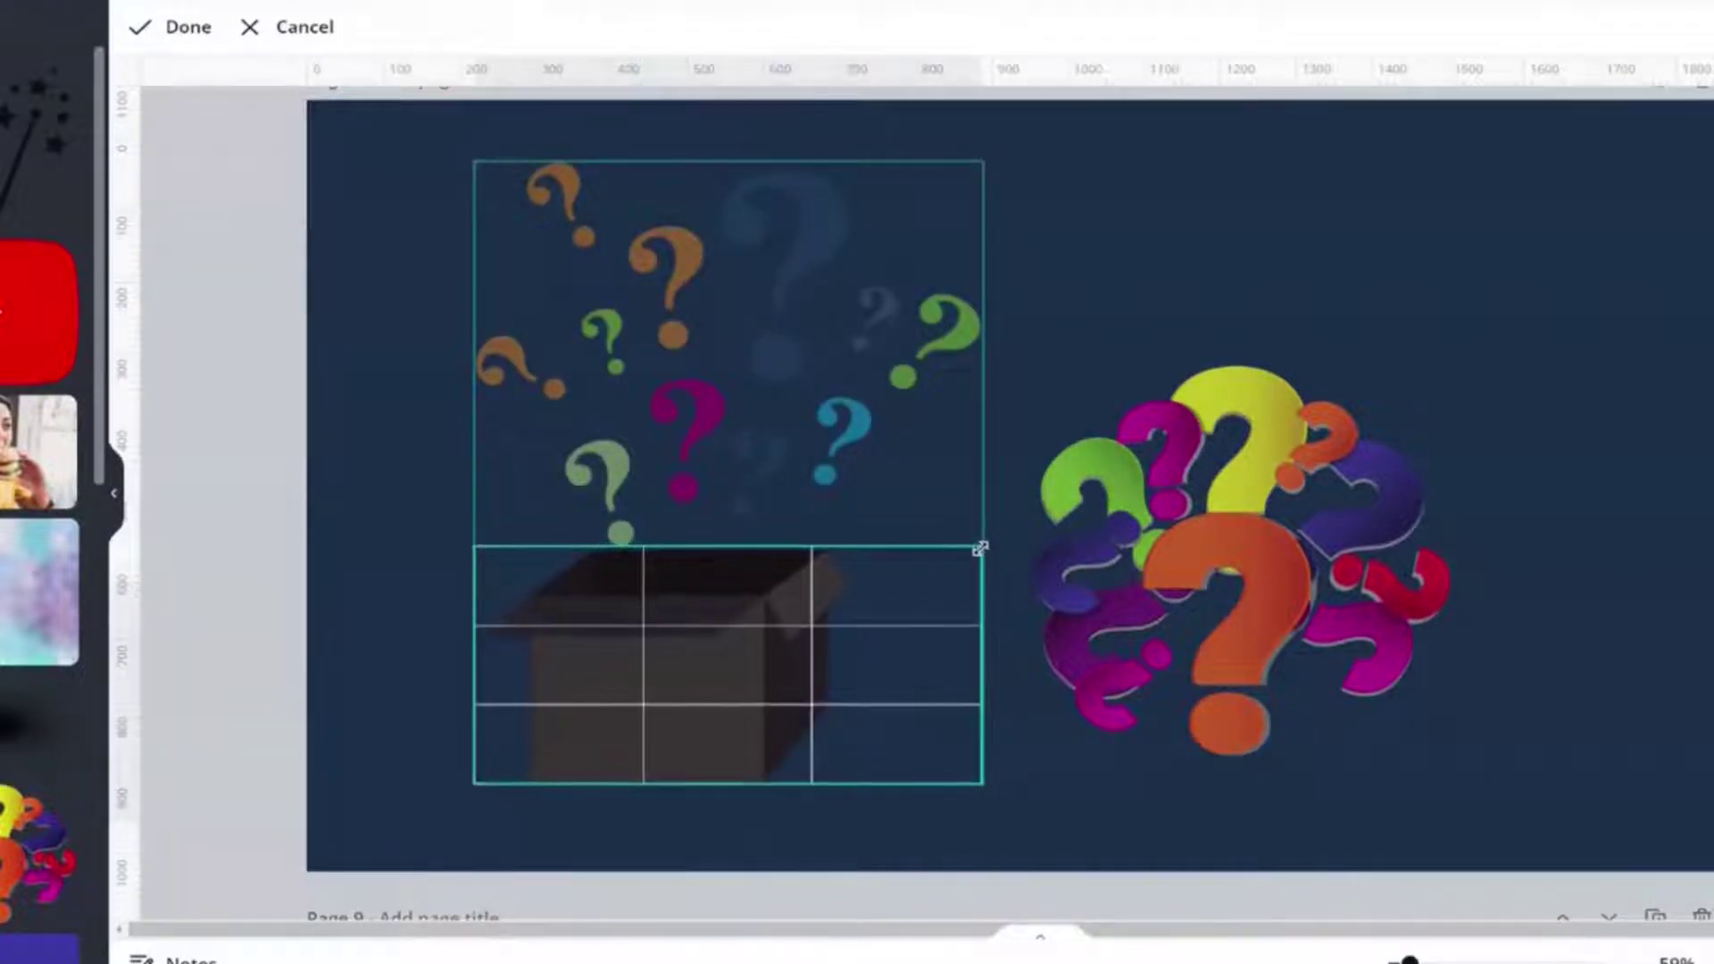
{"action": "left_click", "coordinate": [417, 464]}
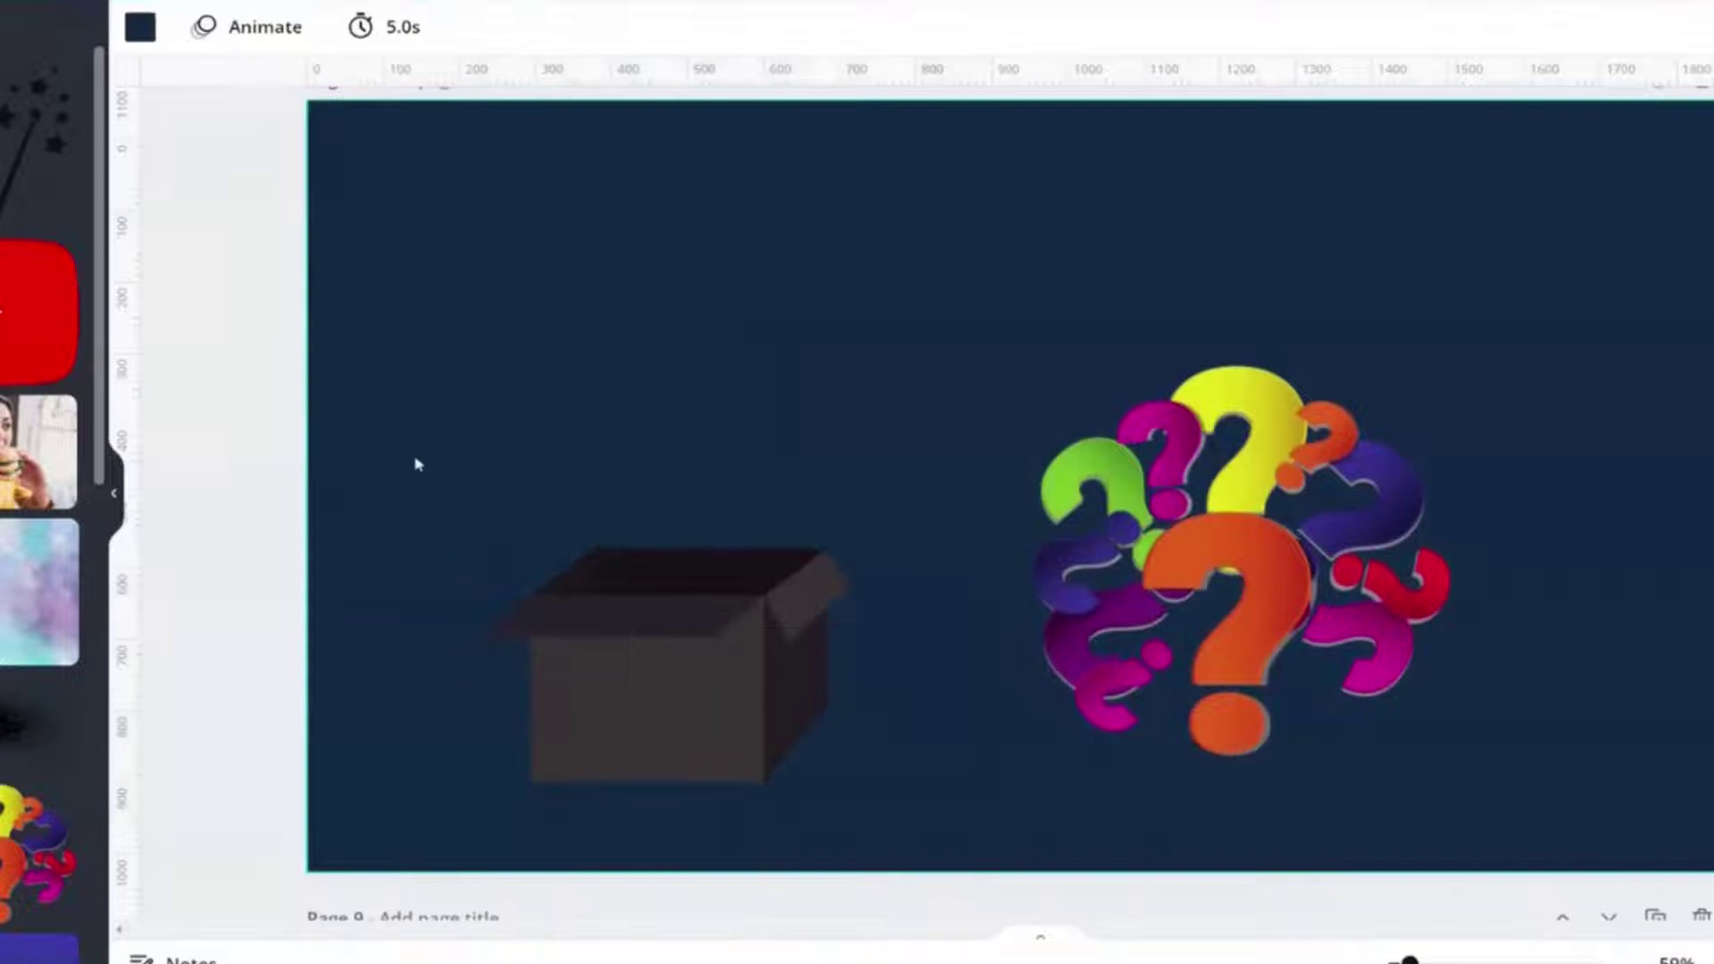
{"action": "left_click", "coordinate": [676, 658]}
{"action": "left_click_drag", "start_coordinate": [675, 658], "coordinate": [811, 476]}
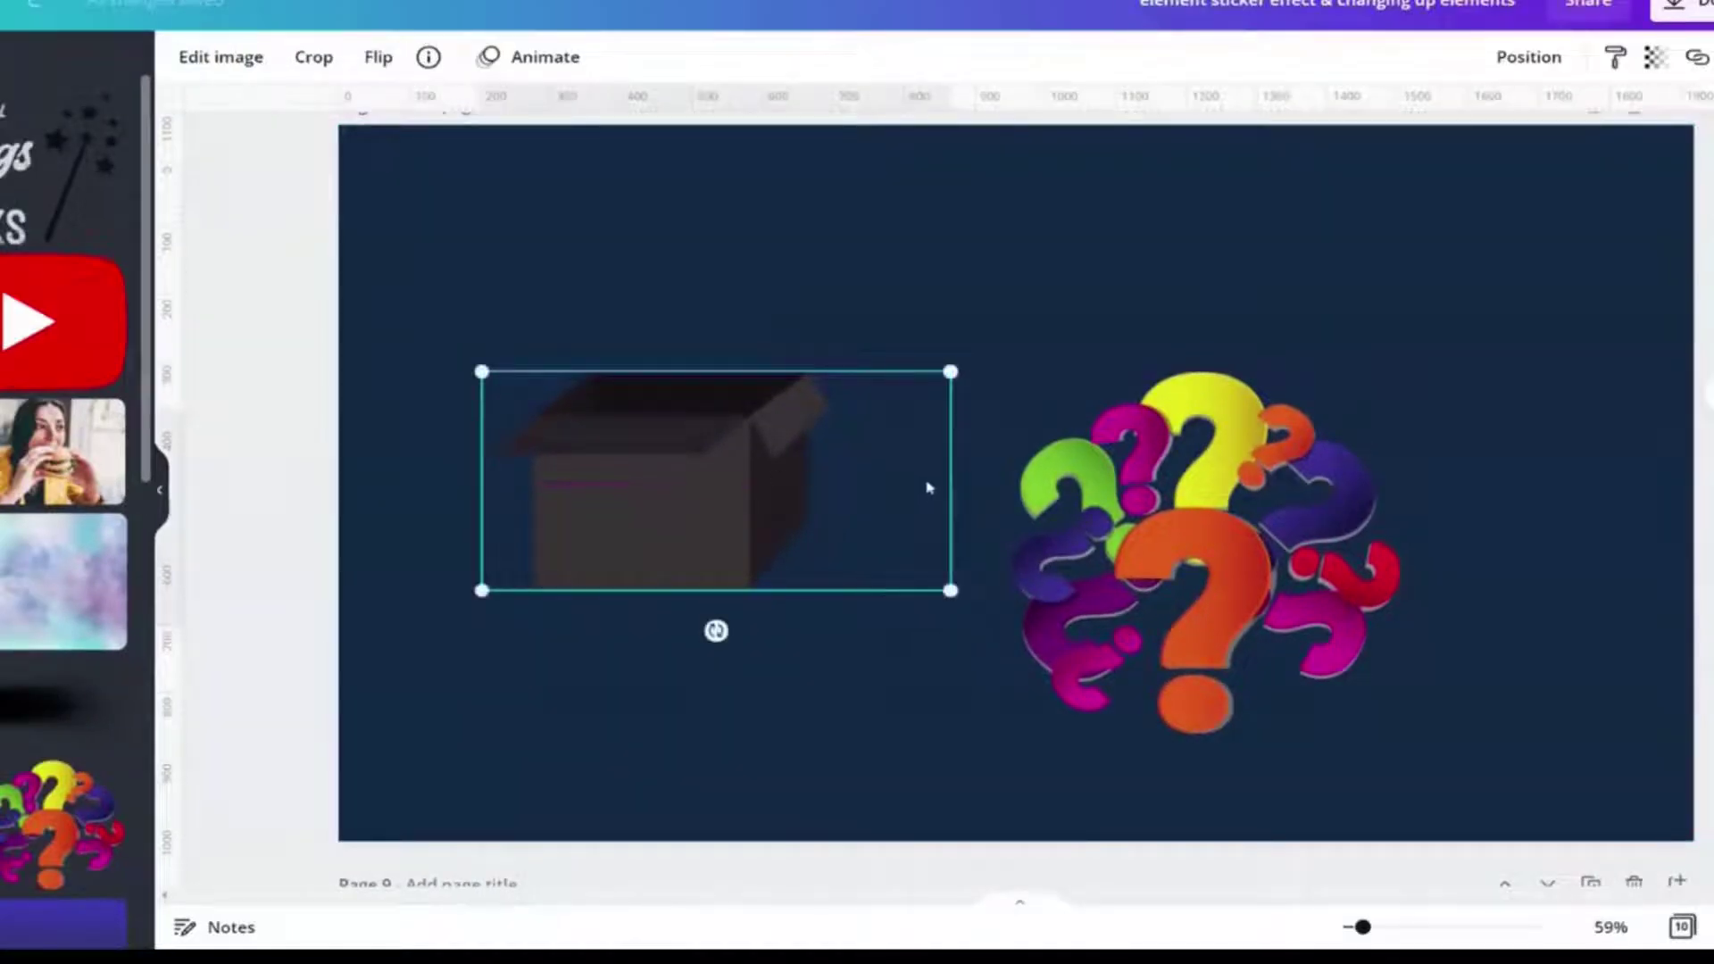
{"action": "left_click_drag", "start_coordinate": [950, 590], "coordinate": [986, 678]}
Step: Crop away the empty space to the right of the box
{"action": "double_click", "coordinate": [857, 557]}
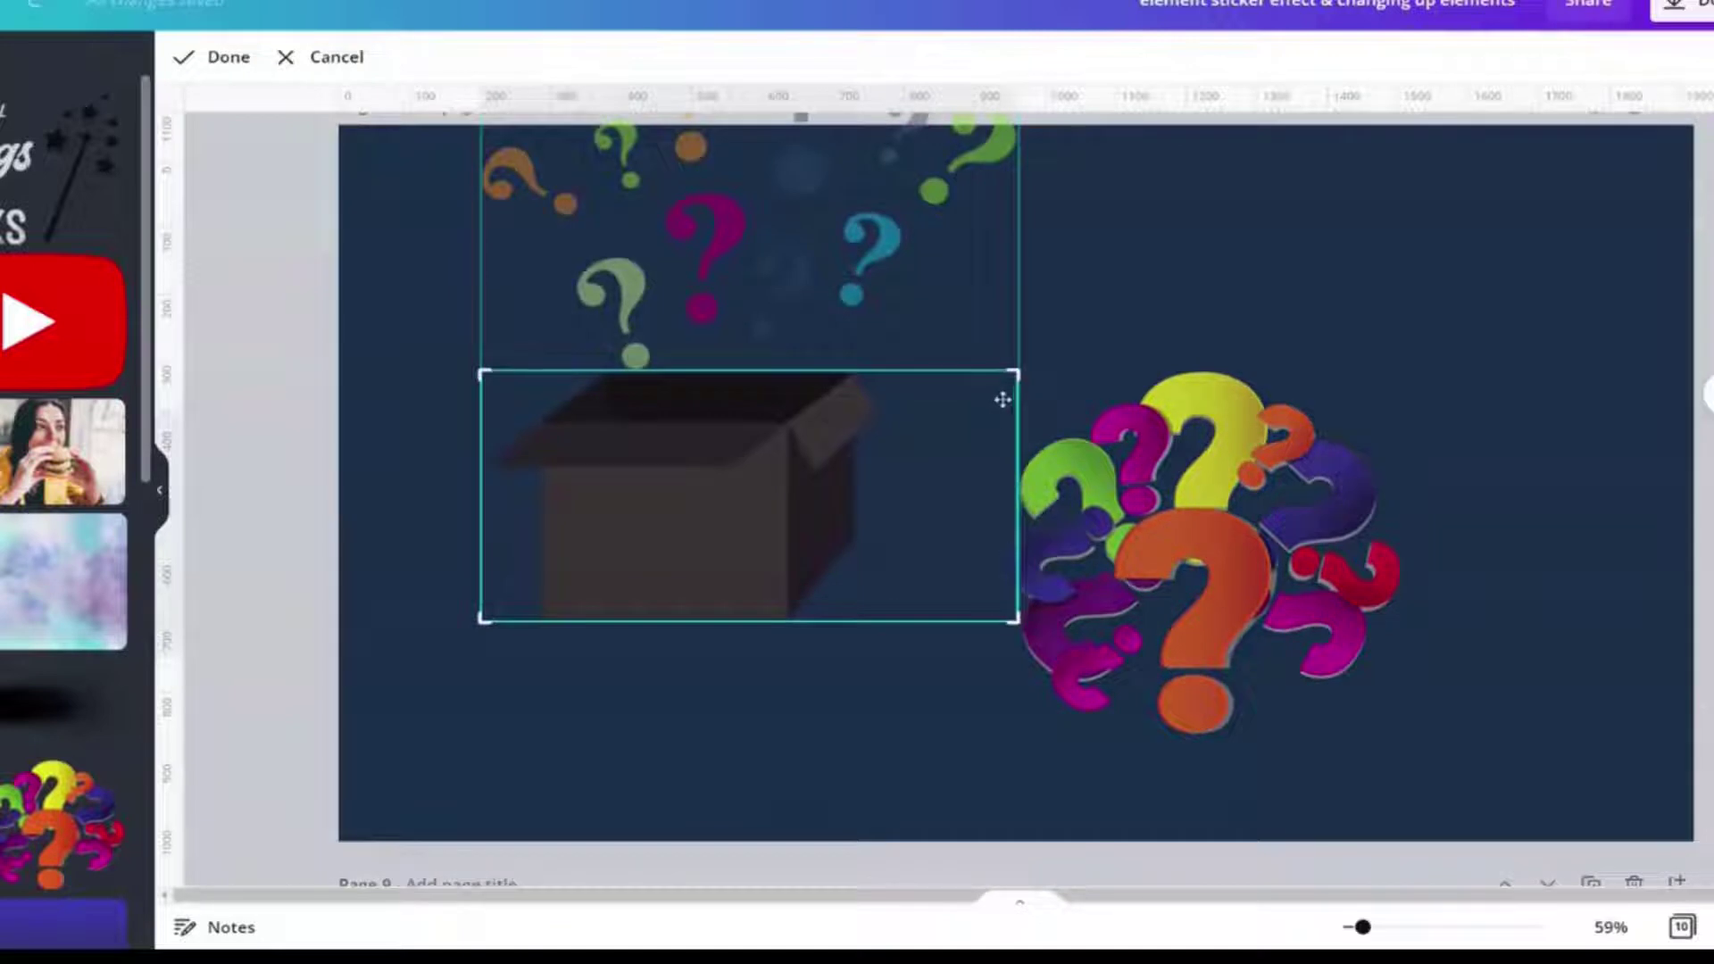
{"action": "left_click_drag", "start_coordinate": [1015, 371], "coordinate": [895, 371]}
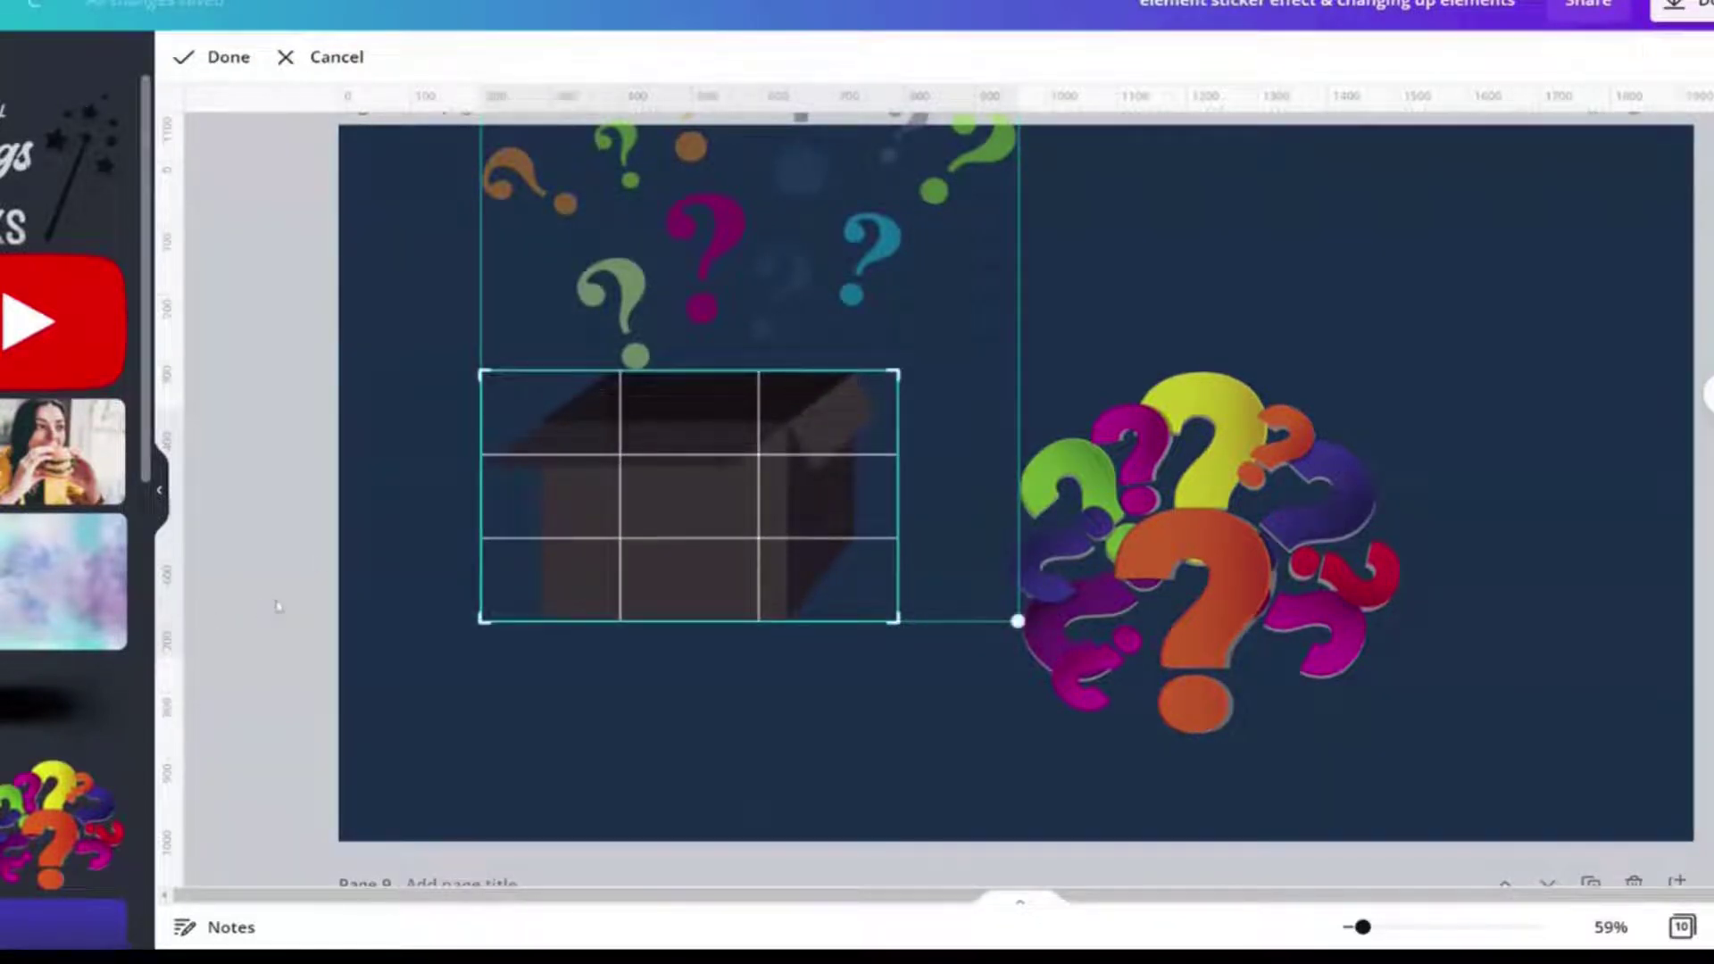
{"action": "left_click", "coordinate": [415, 591]}
{"action": "left_click", "coordinate": [430, 602]}
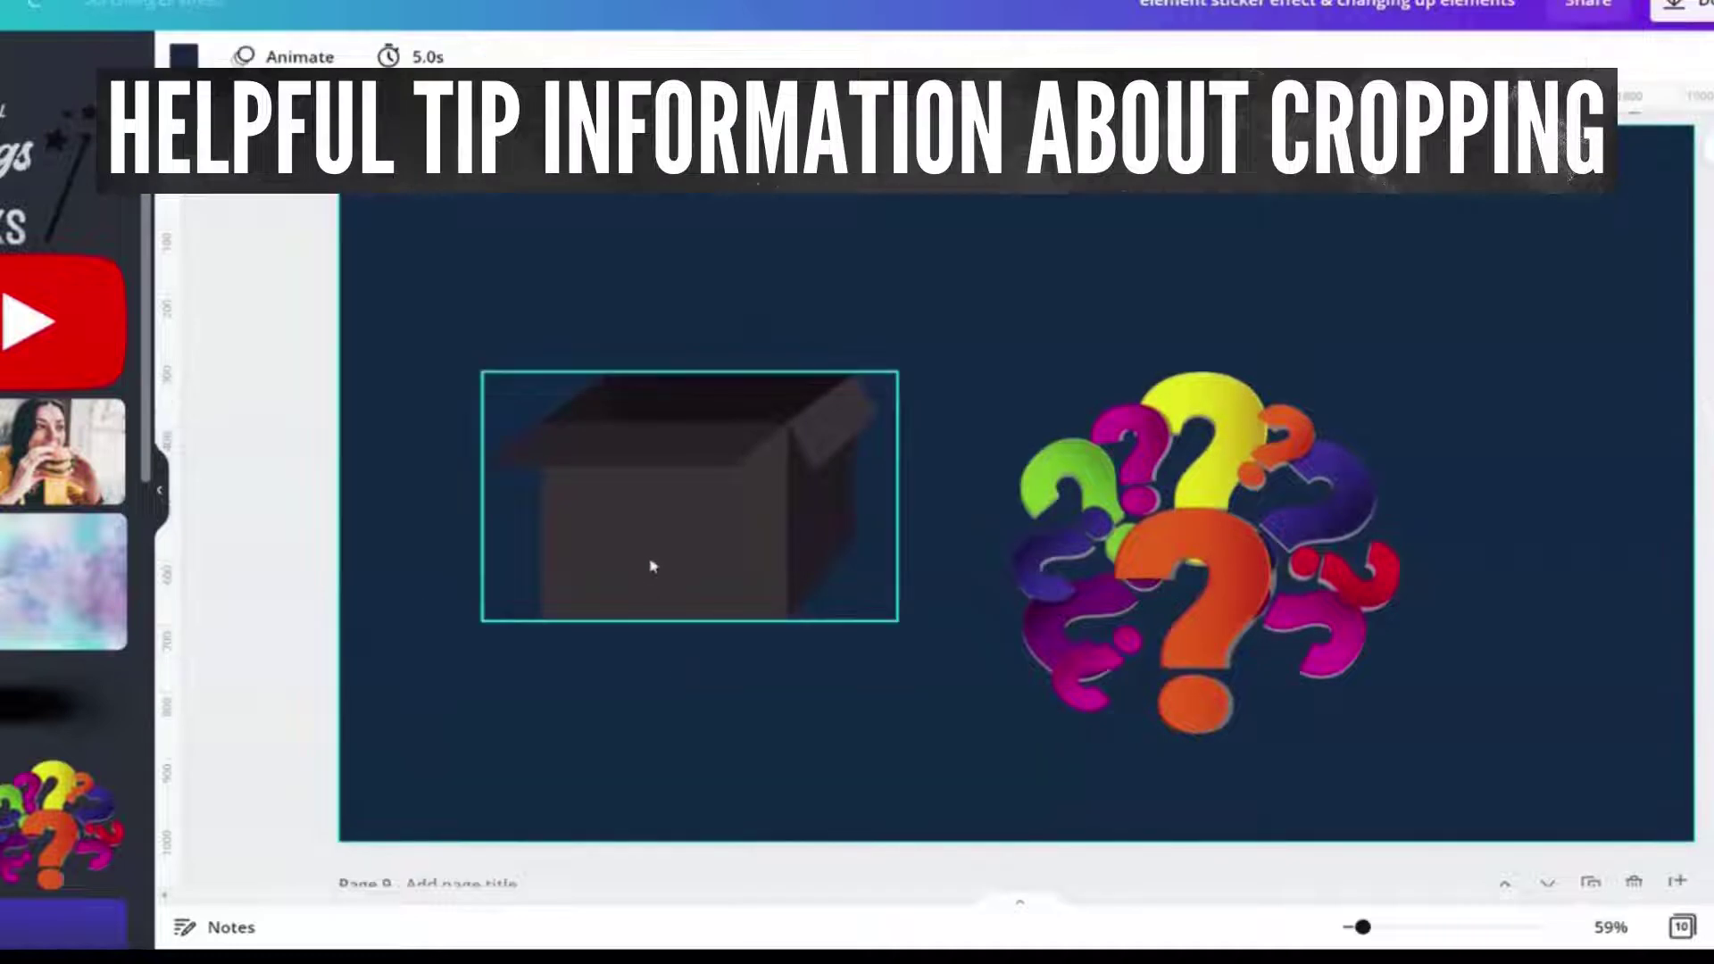
Step: Lower the box, then shrink the question-mark cluster and set it upright above the box
{"action": "left_click_drag", "start_coordinate": [653, 566], "coordinate": [644, 623]}
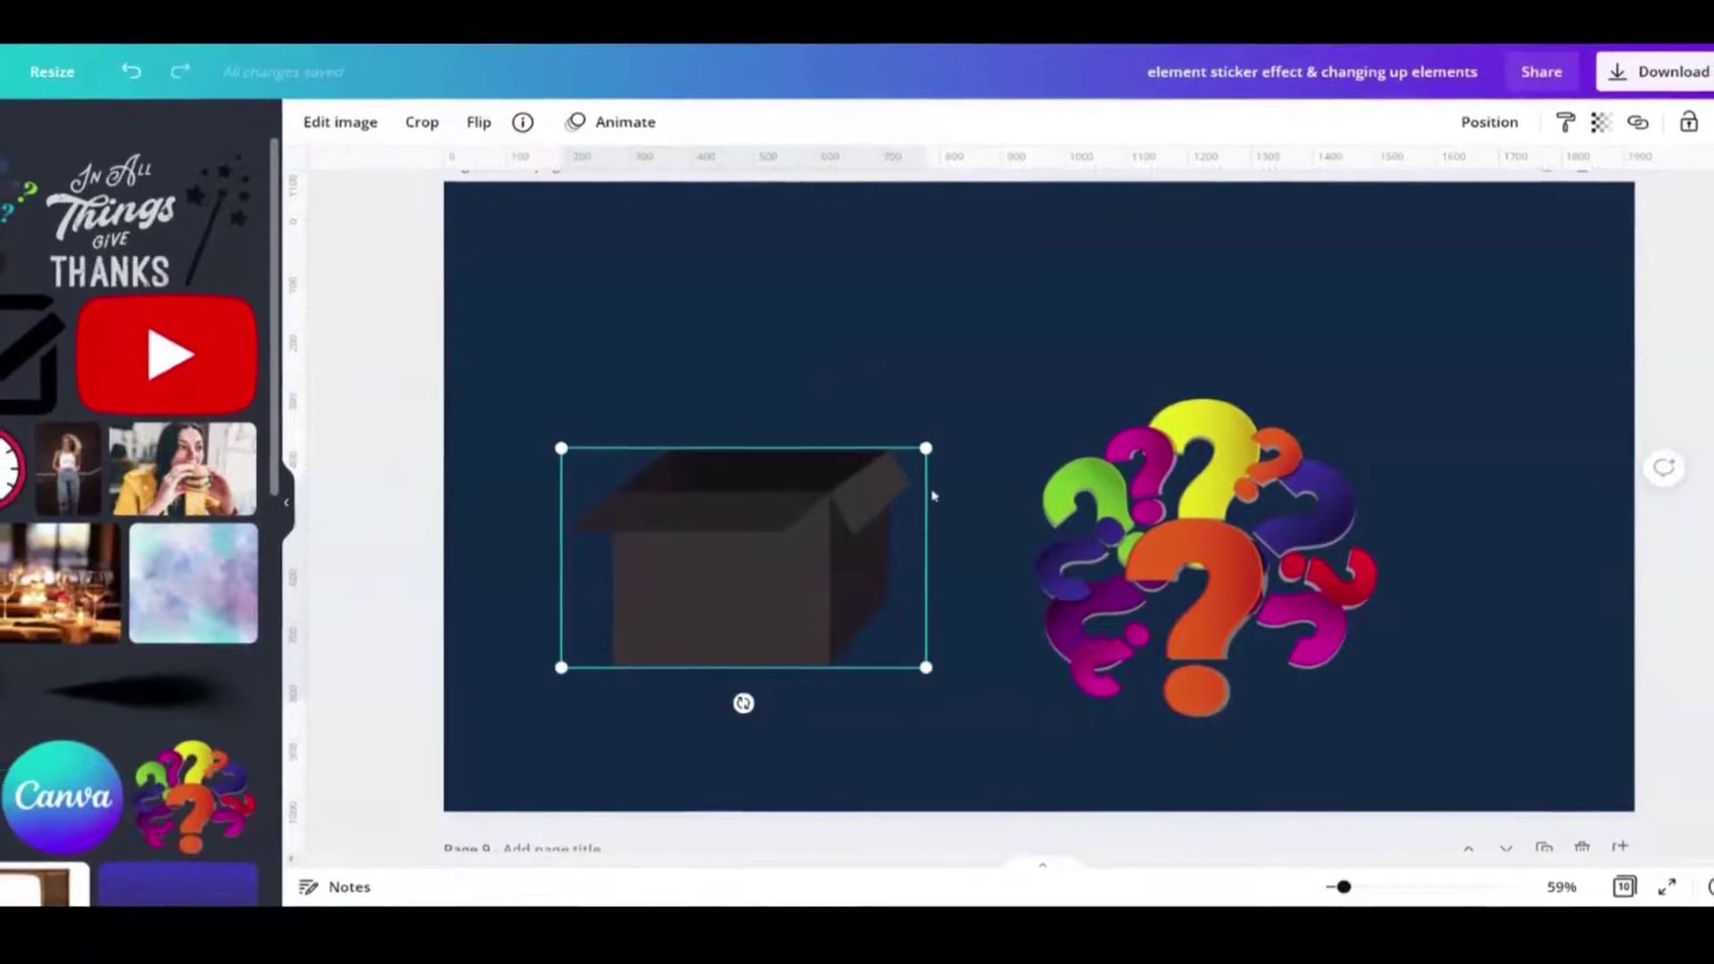
{"action": "left_click_drag", "start_coordinate": [850, 642], "coordinate": [885, 720]}
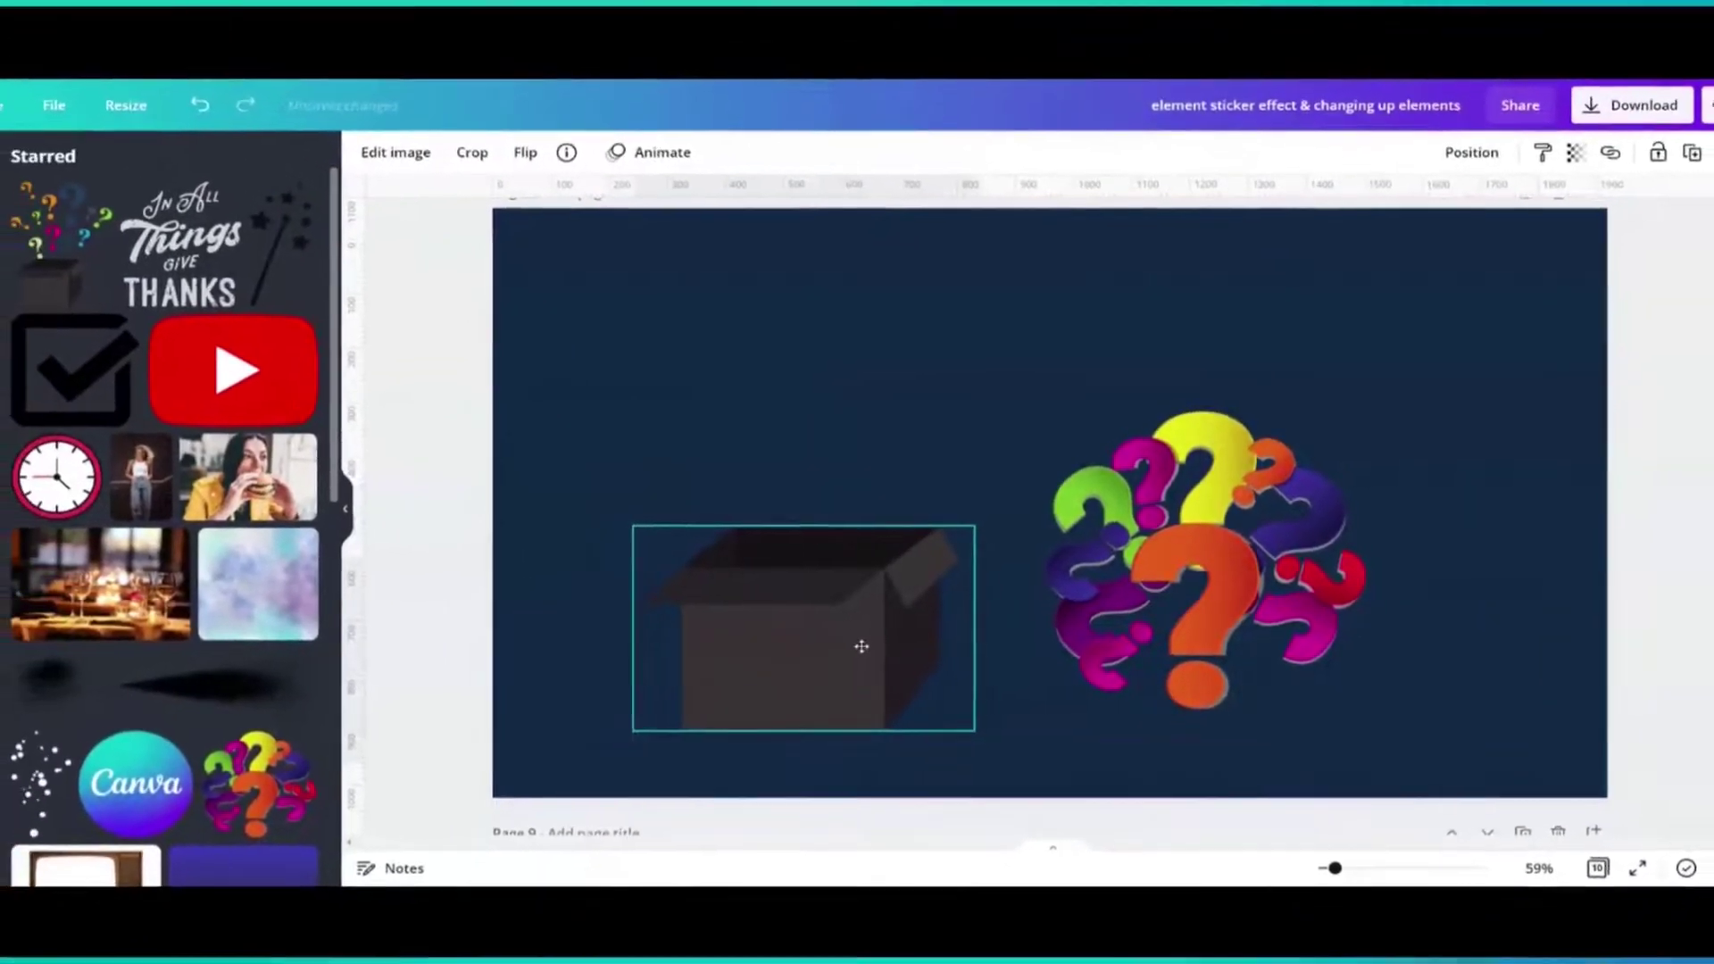
{"action": "left_click", "coordinate": [1257, 538]}
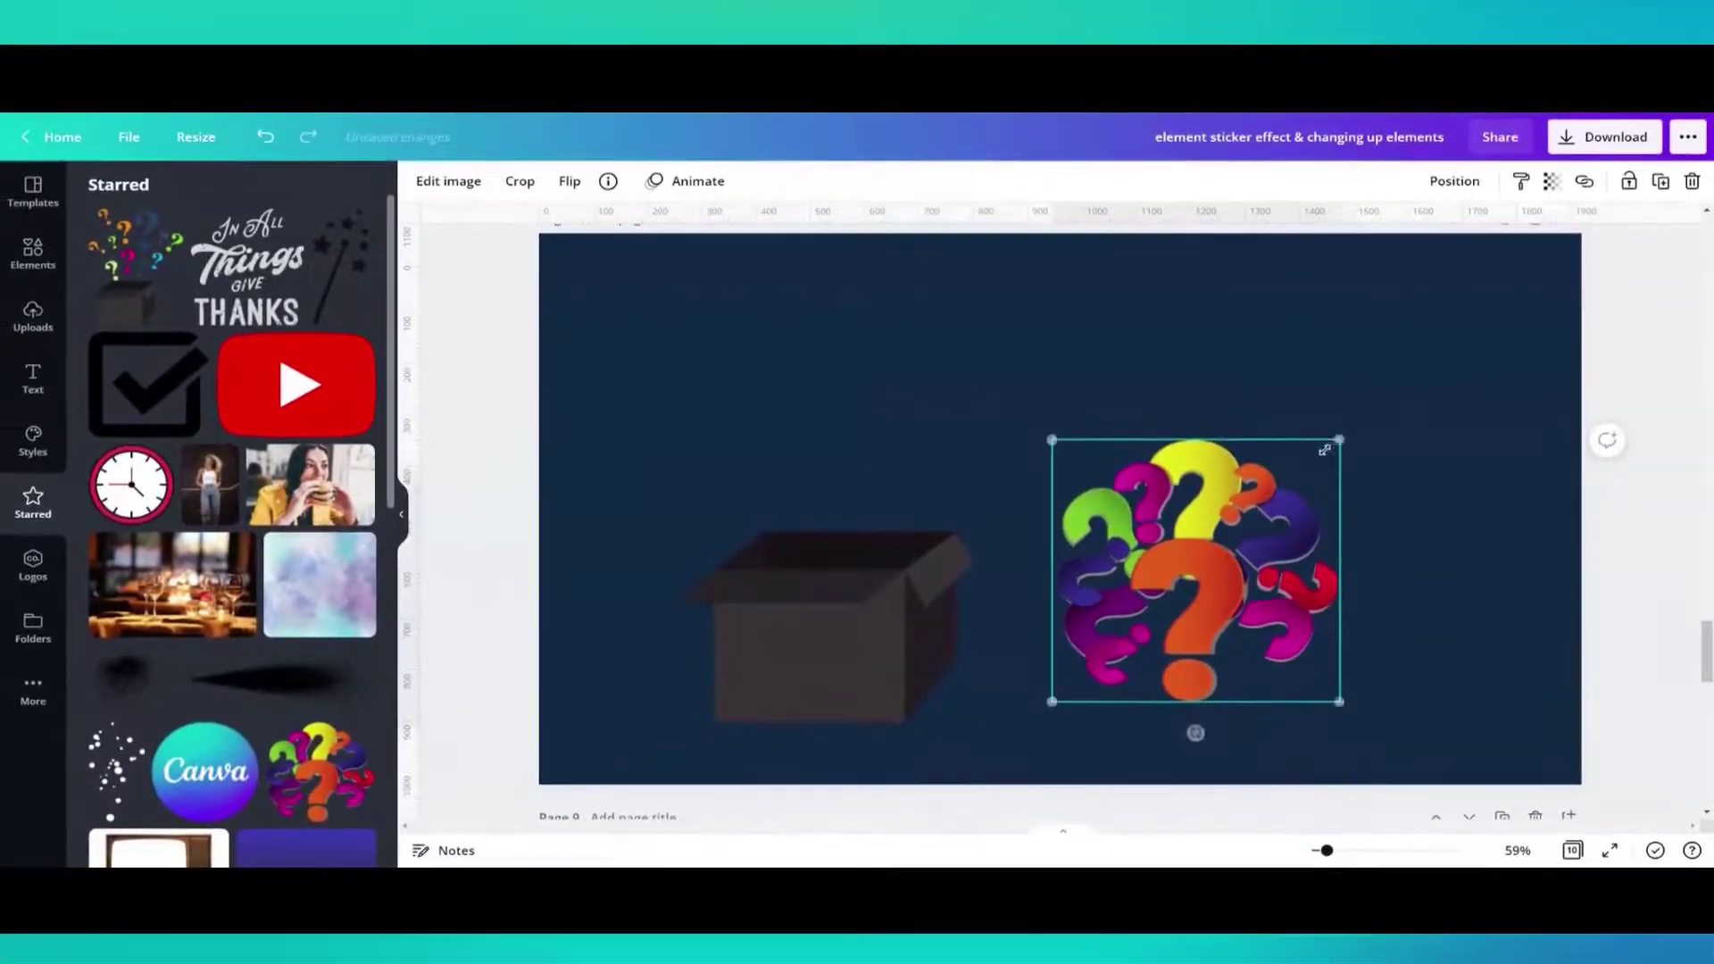
{"action": "left_click_drag", "start_coordinate": [1364, 415], "coordinate": [1326, 450]}
{"action": "left_click_drag", "start_coordinate": [1228, 566], "coordinate": [882, 431]}
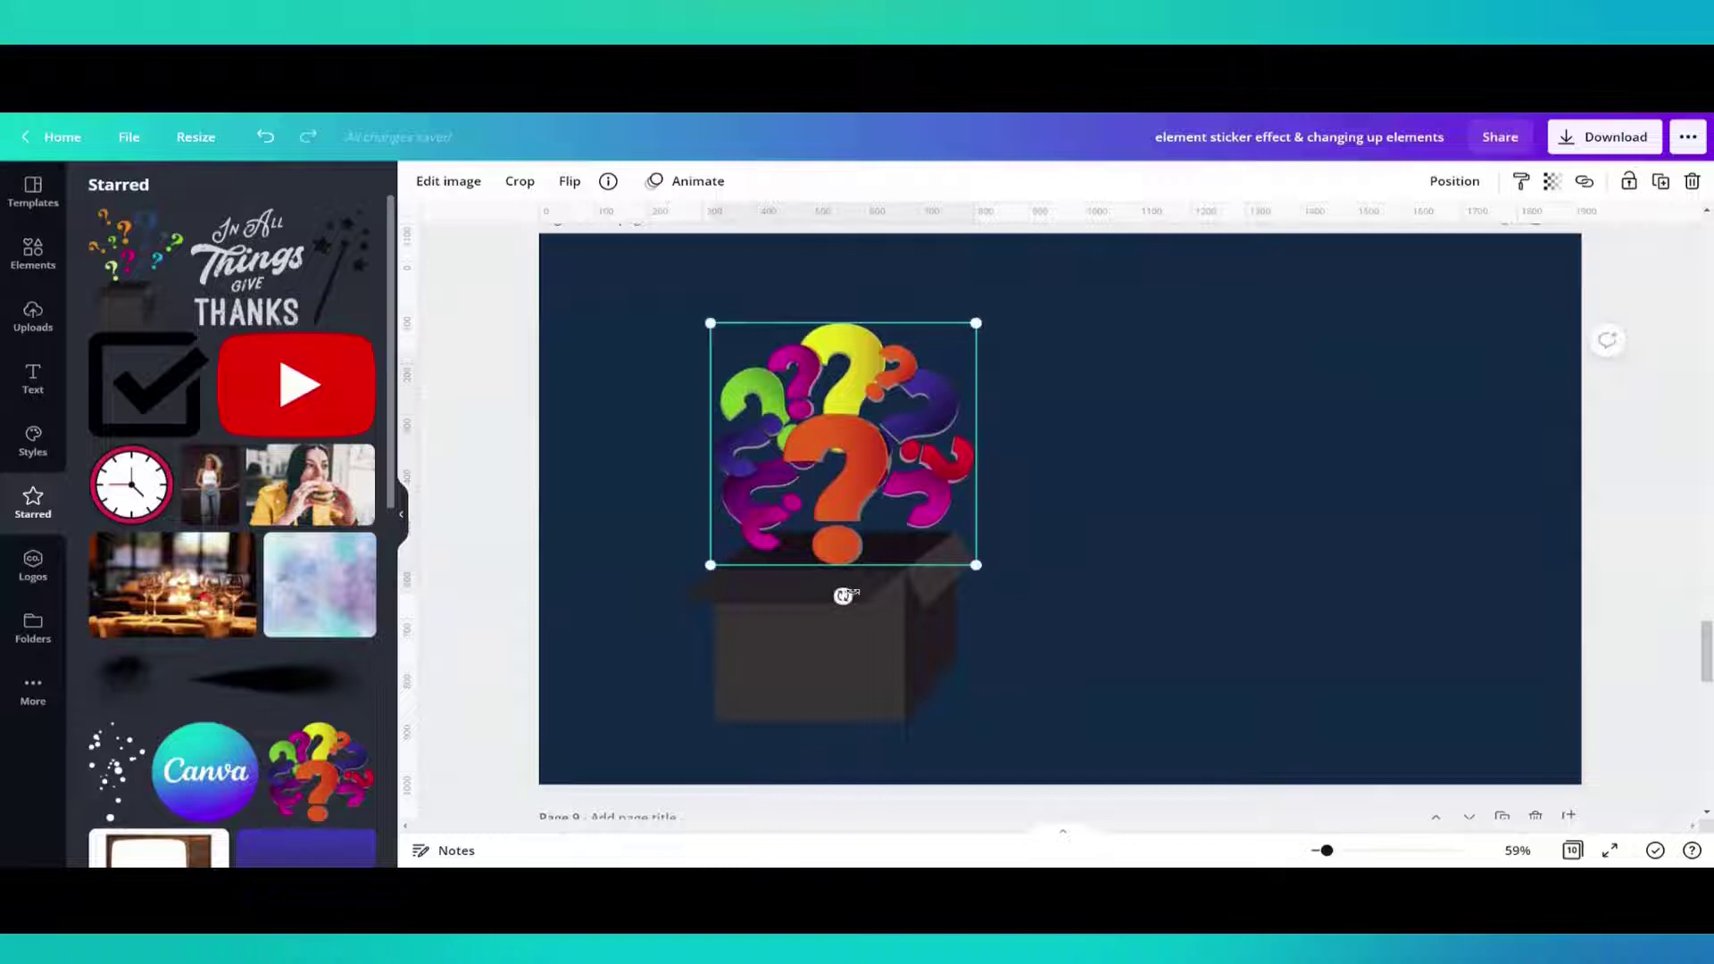
{"action": "left_click_drag", "start_coordinate": [843, 596], "coordinate": [818, 589]}
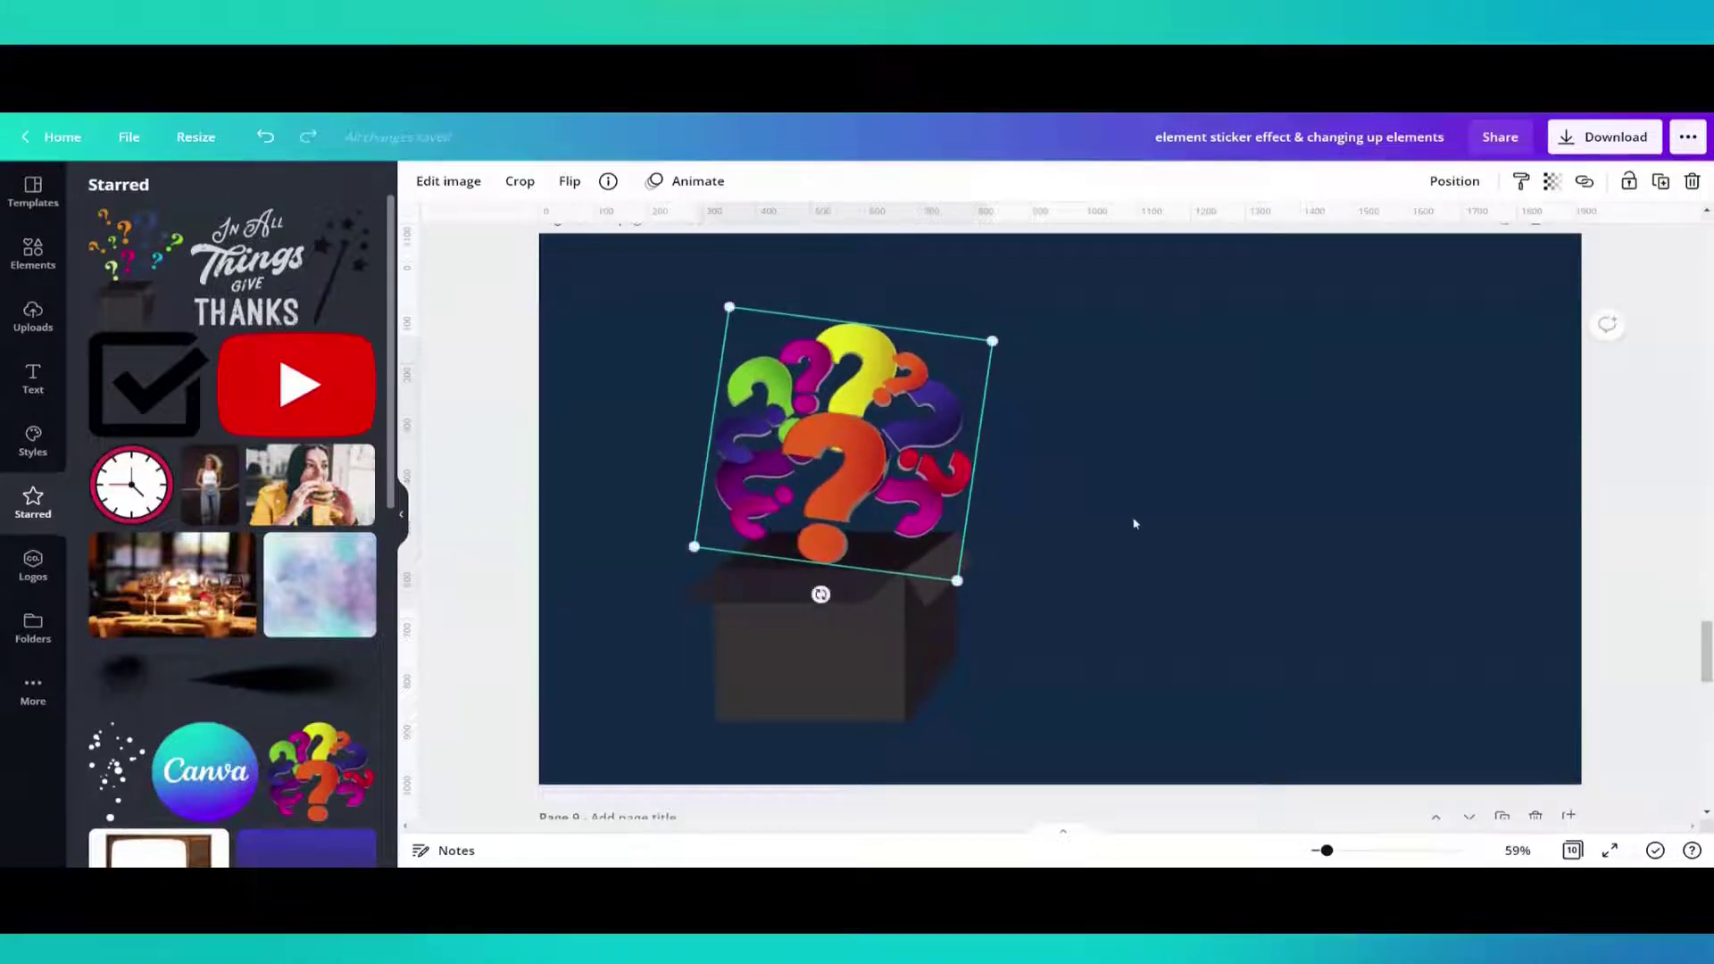
{"action": "key", "text": "ctrl+z"}
{"action": "left_click", "coordinate": [1001, 486]}
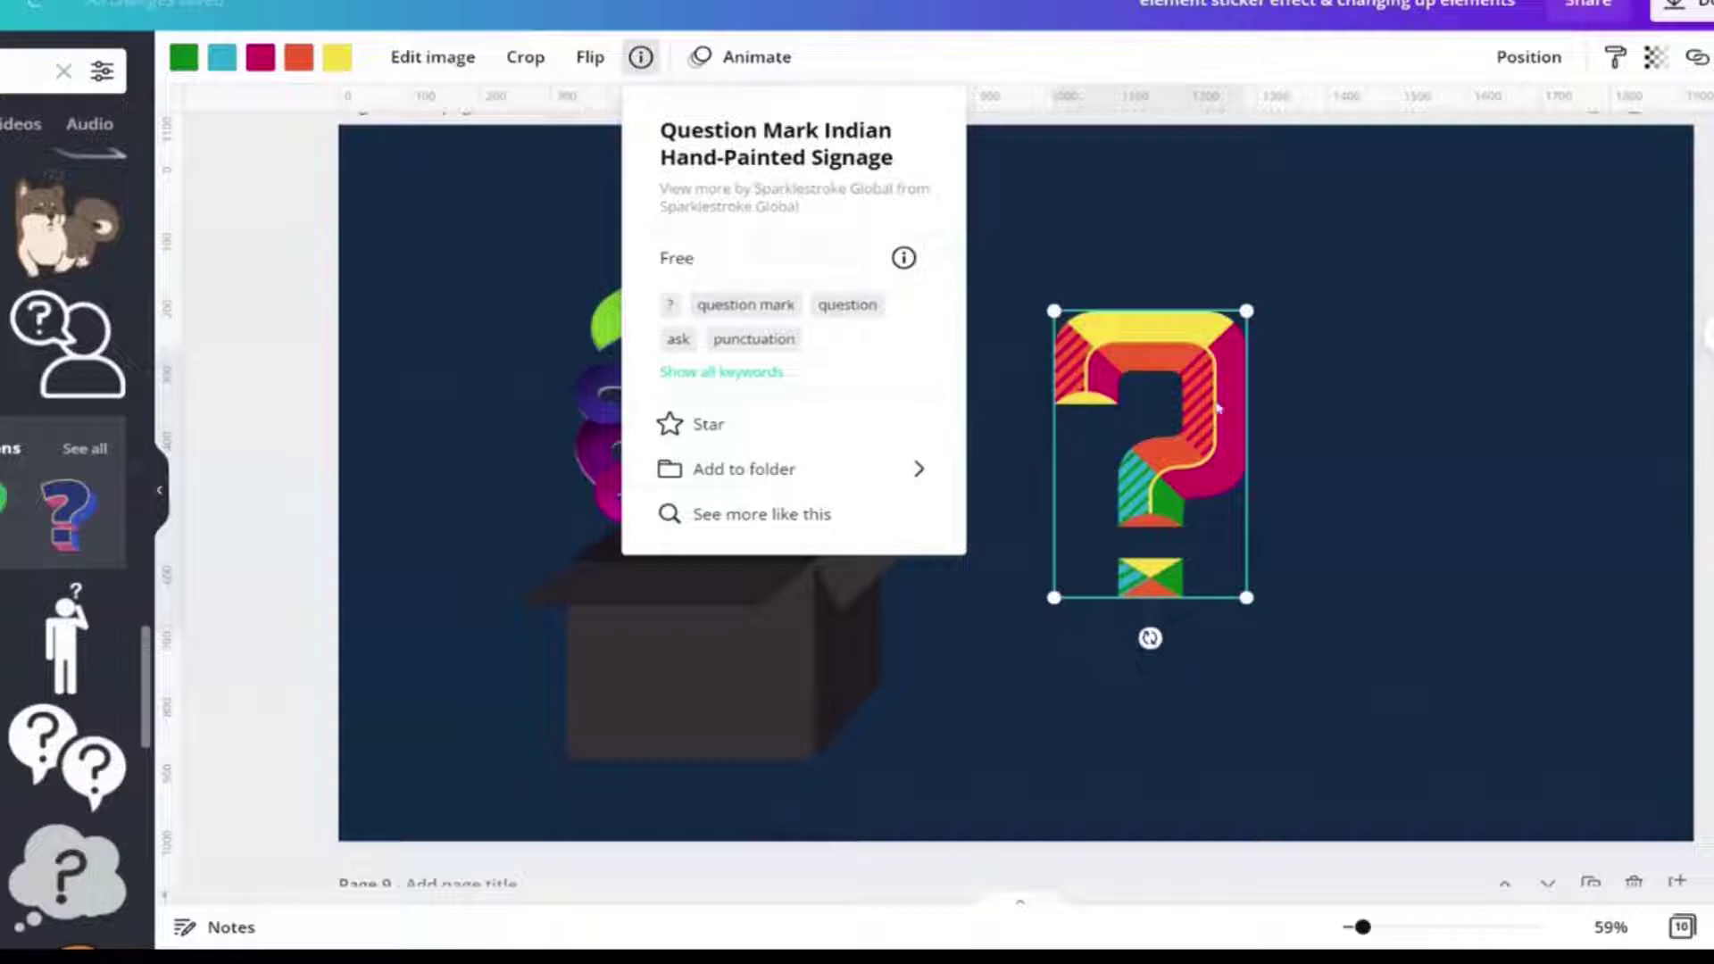
Step: Delete the hand-painted signage question mark from the page
{"action": "left_click", "coordinate": [1054, 466]}
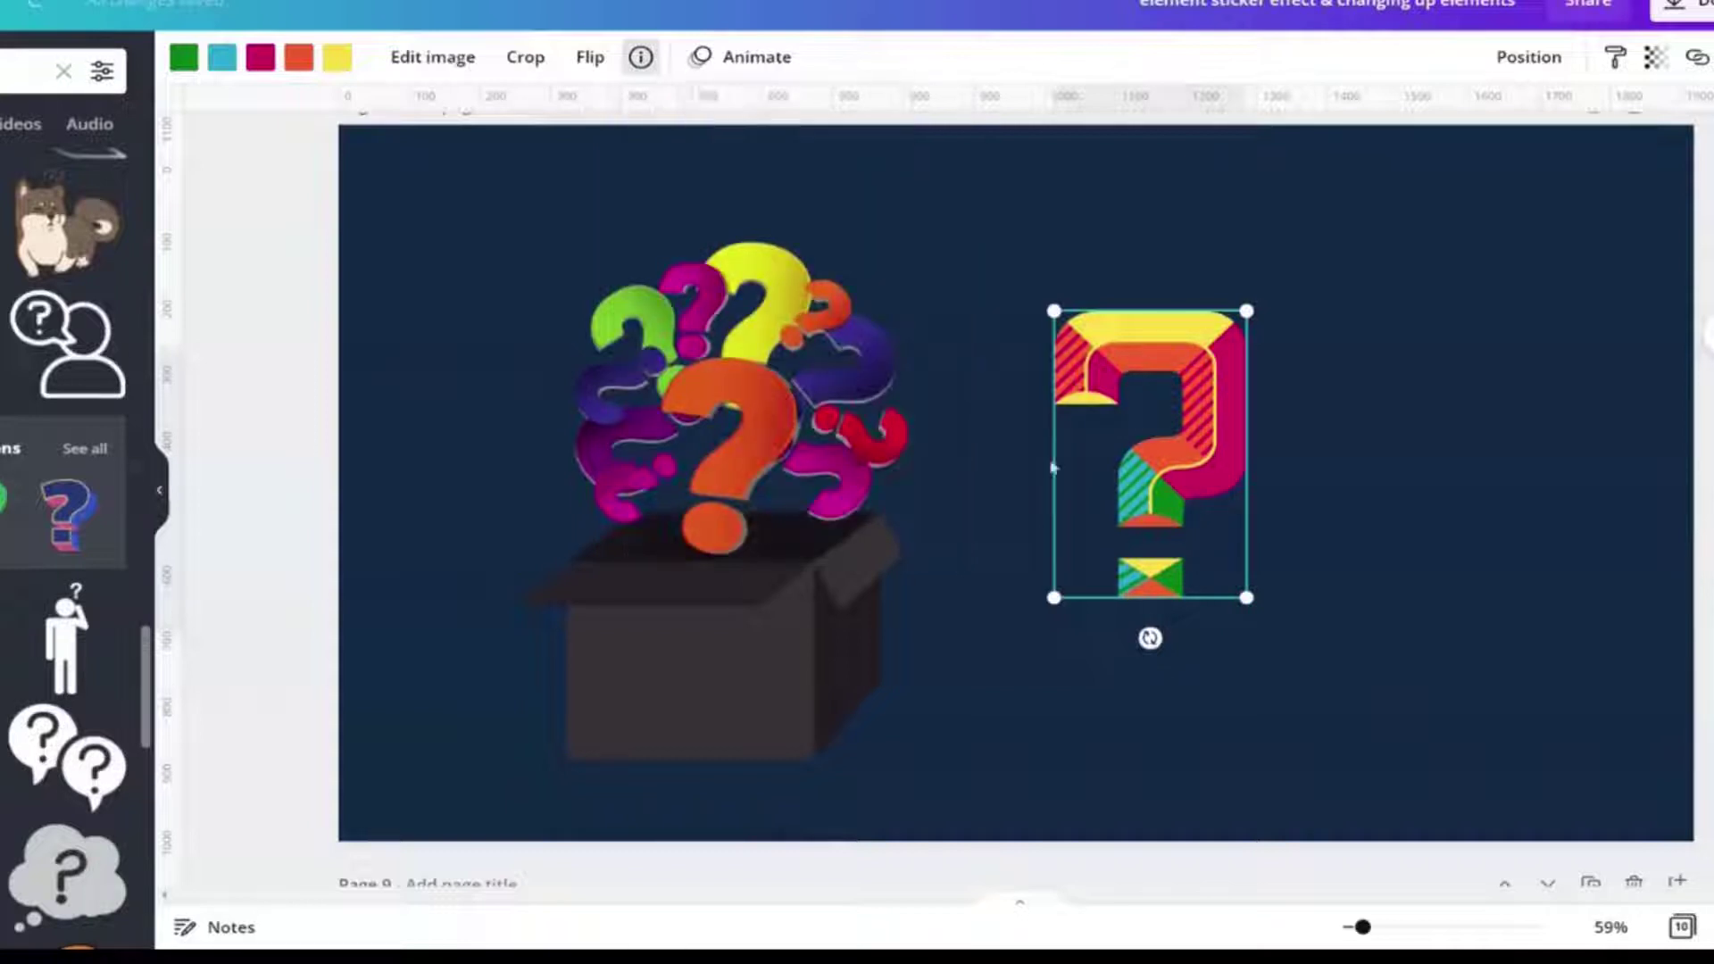
{"action": "key", "text": "Delete"}
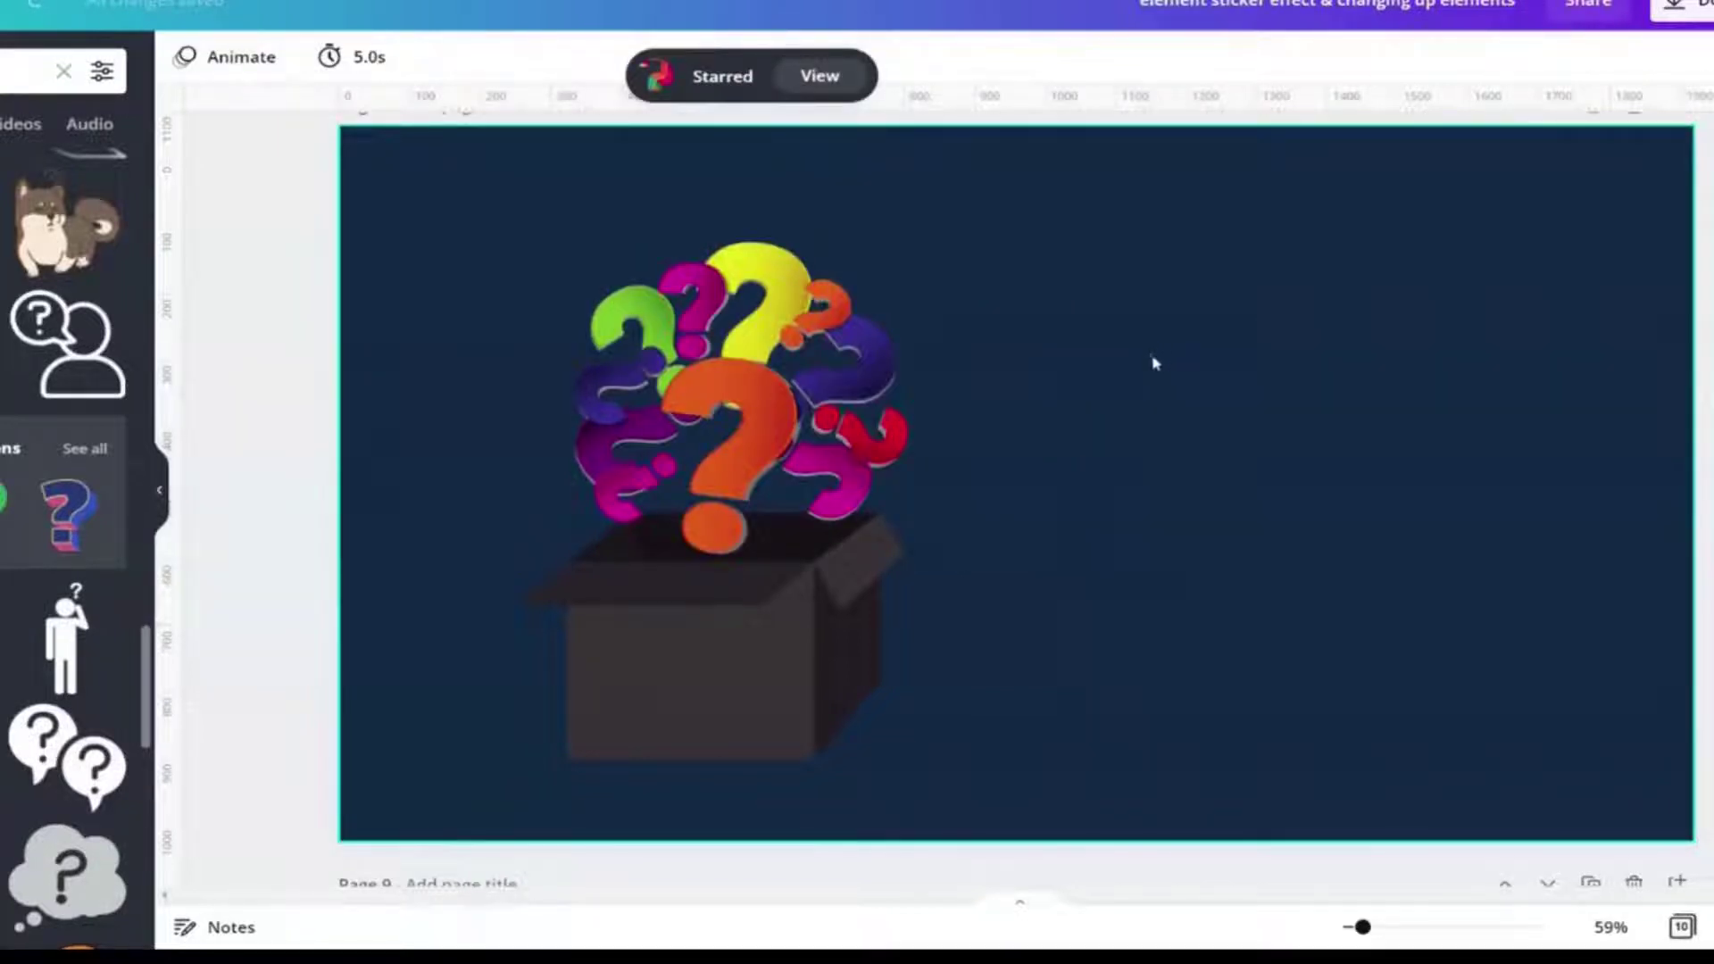
{"action": "left_click", "coordinate": [1152, 361]}
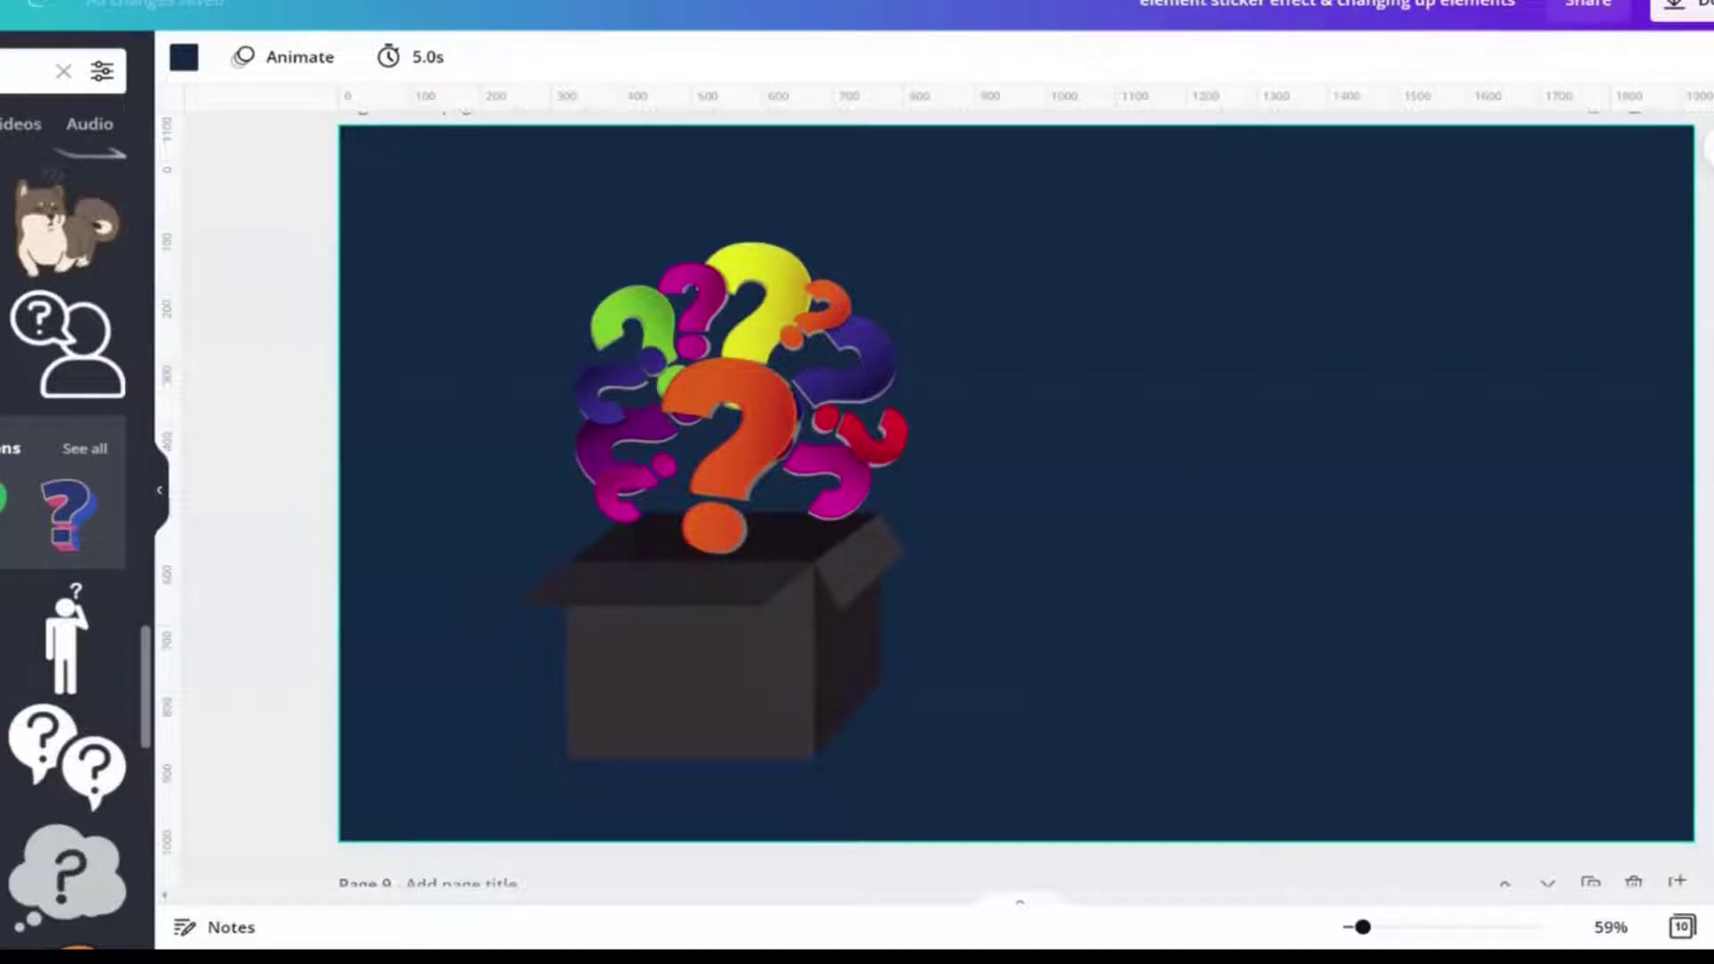
Step: Download only page 8 as a PNG with a transparent background
{"action": "scroll", "coordinate": [61, 299], "scroll_direction": "up", "scroll_amount": 5}
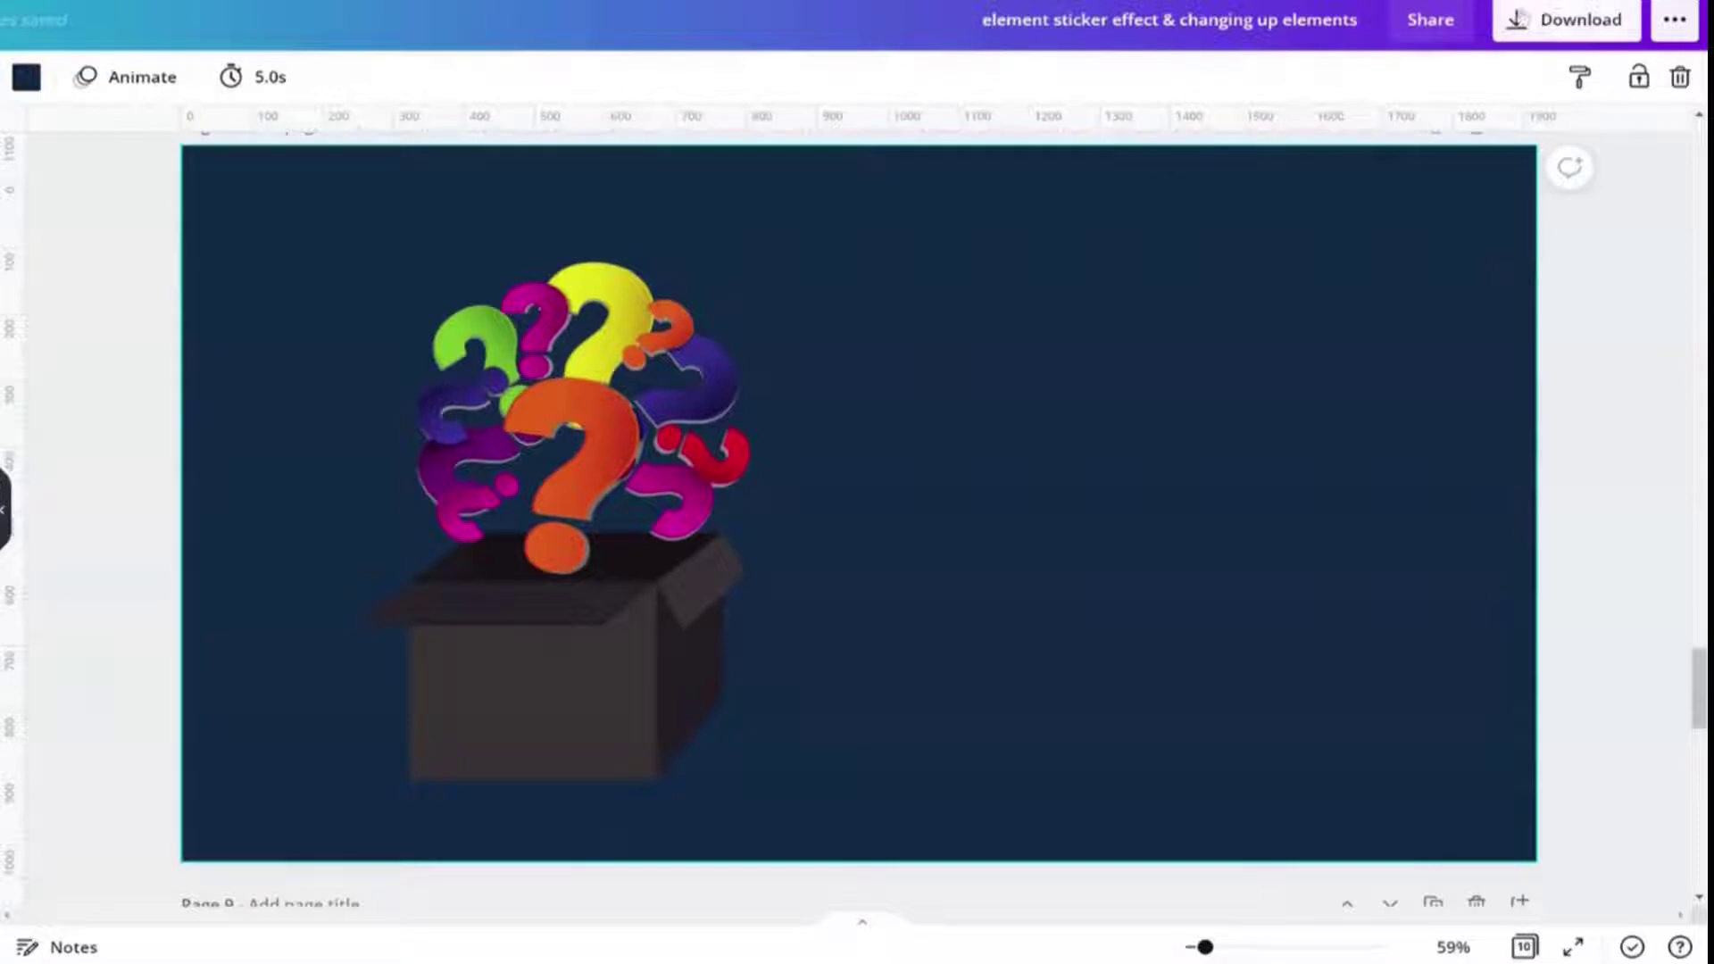
{"action": "left_click", "coordinate": [1528, 16]}
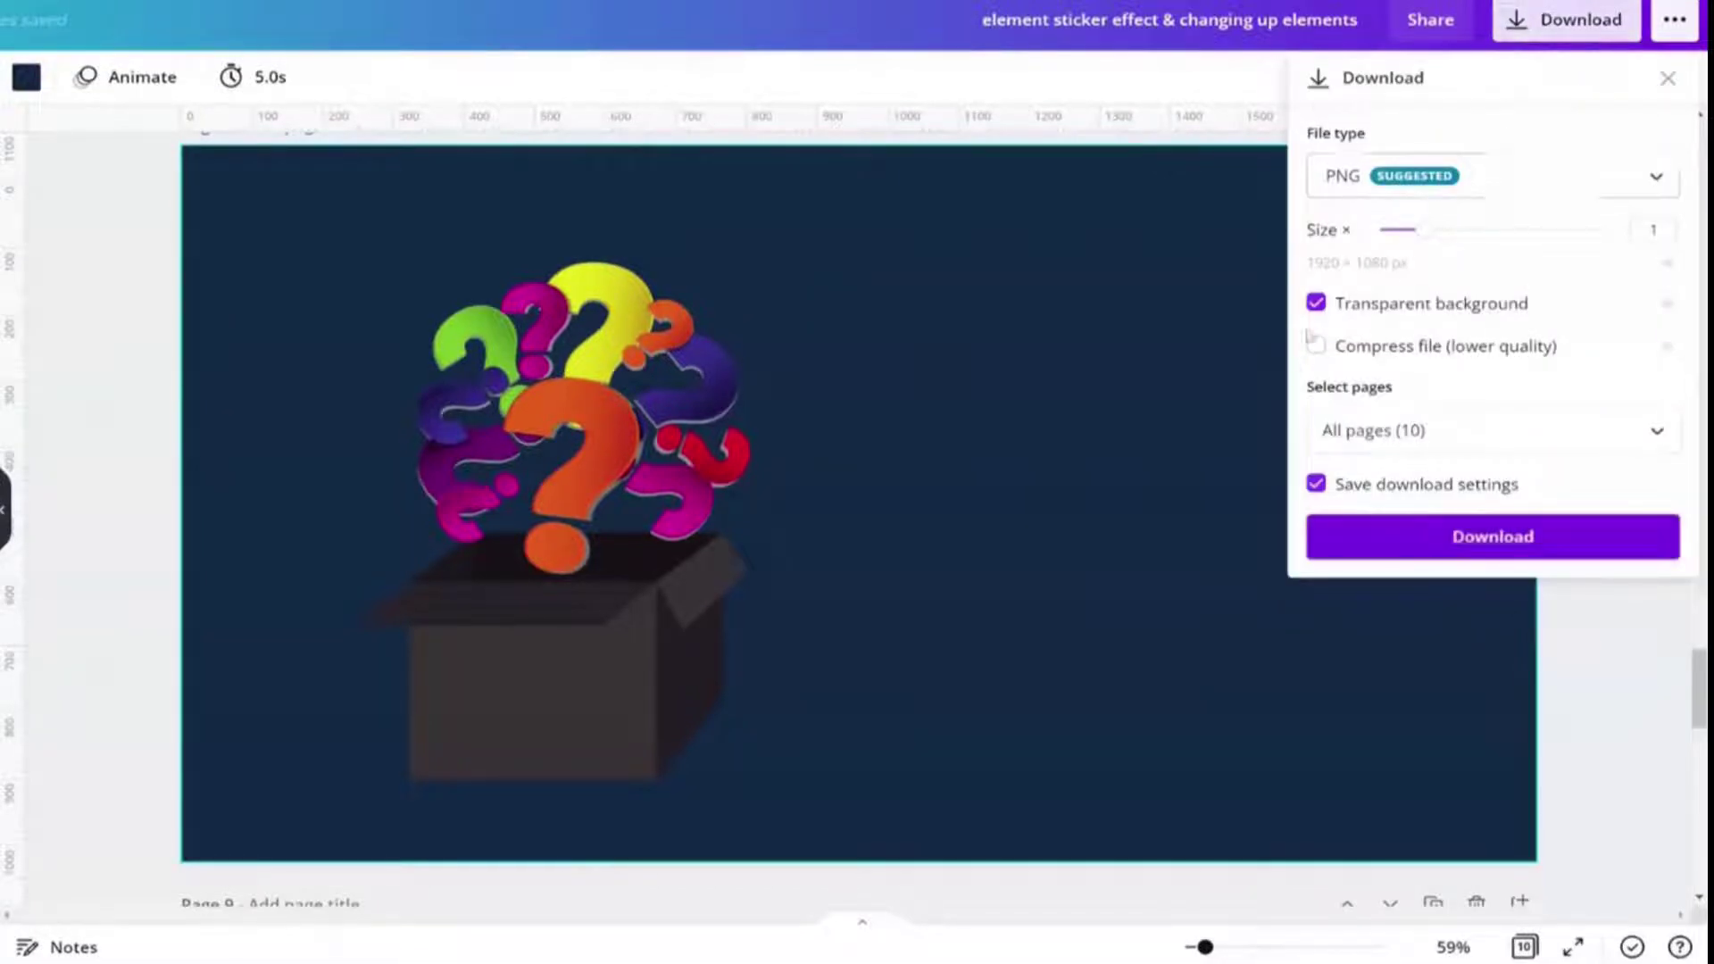
{"action": "left_click", "coordinate": [1415, 430]}
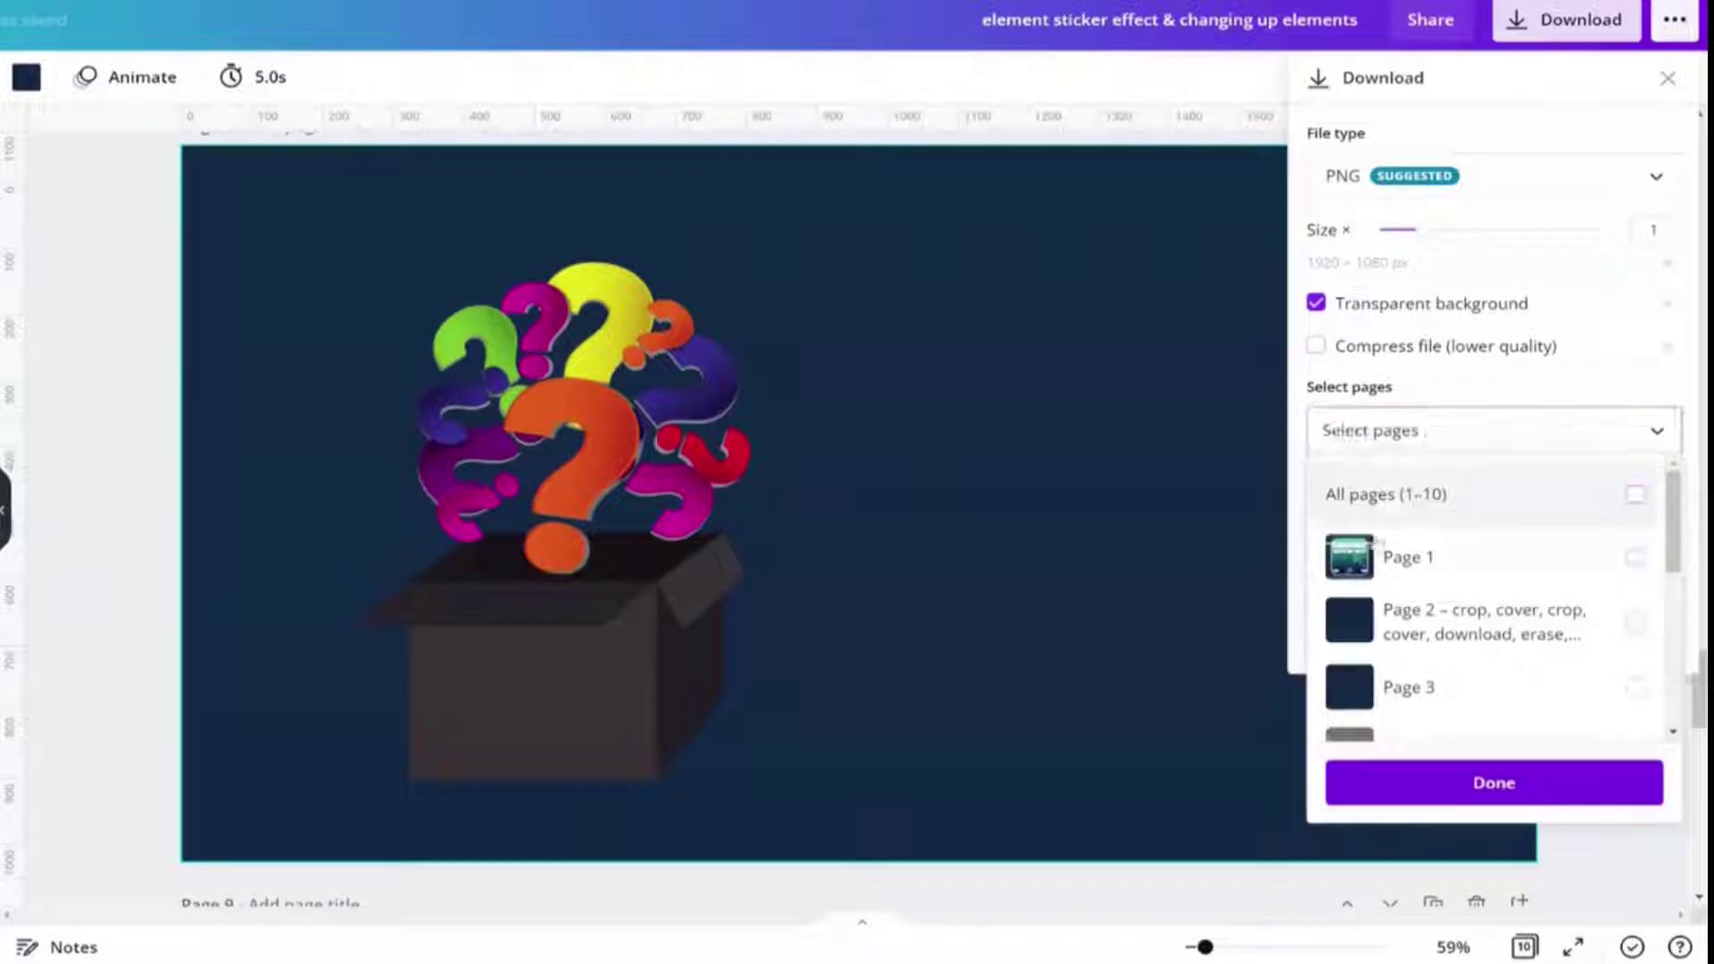
{"action": "scroll", "coordinate": [1428, 580], "scroll_direction": "down", "scroll_amount": 3}
{"action": "scroll", "coordinate": [1432, 590], "scroll_direction": "down", "scroll_amount": 1}
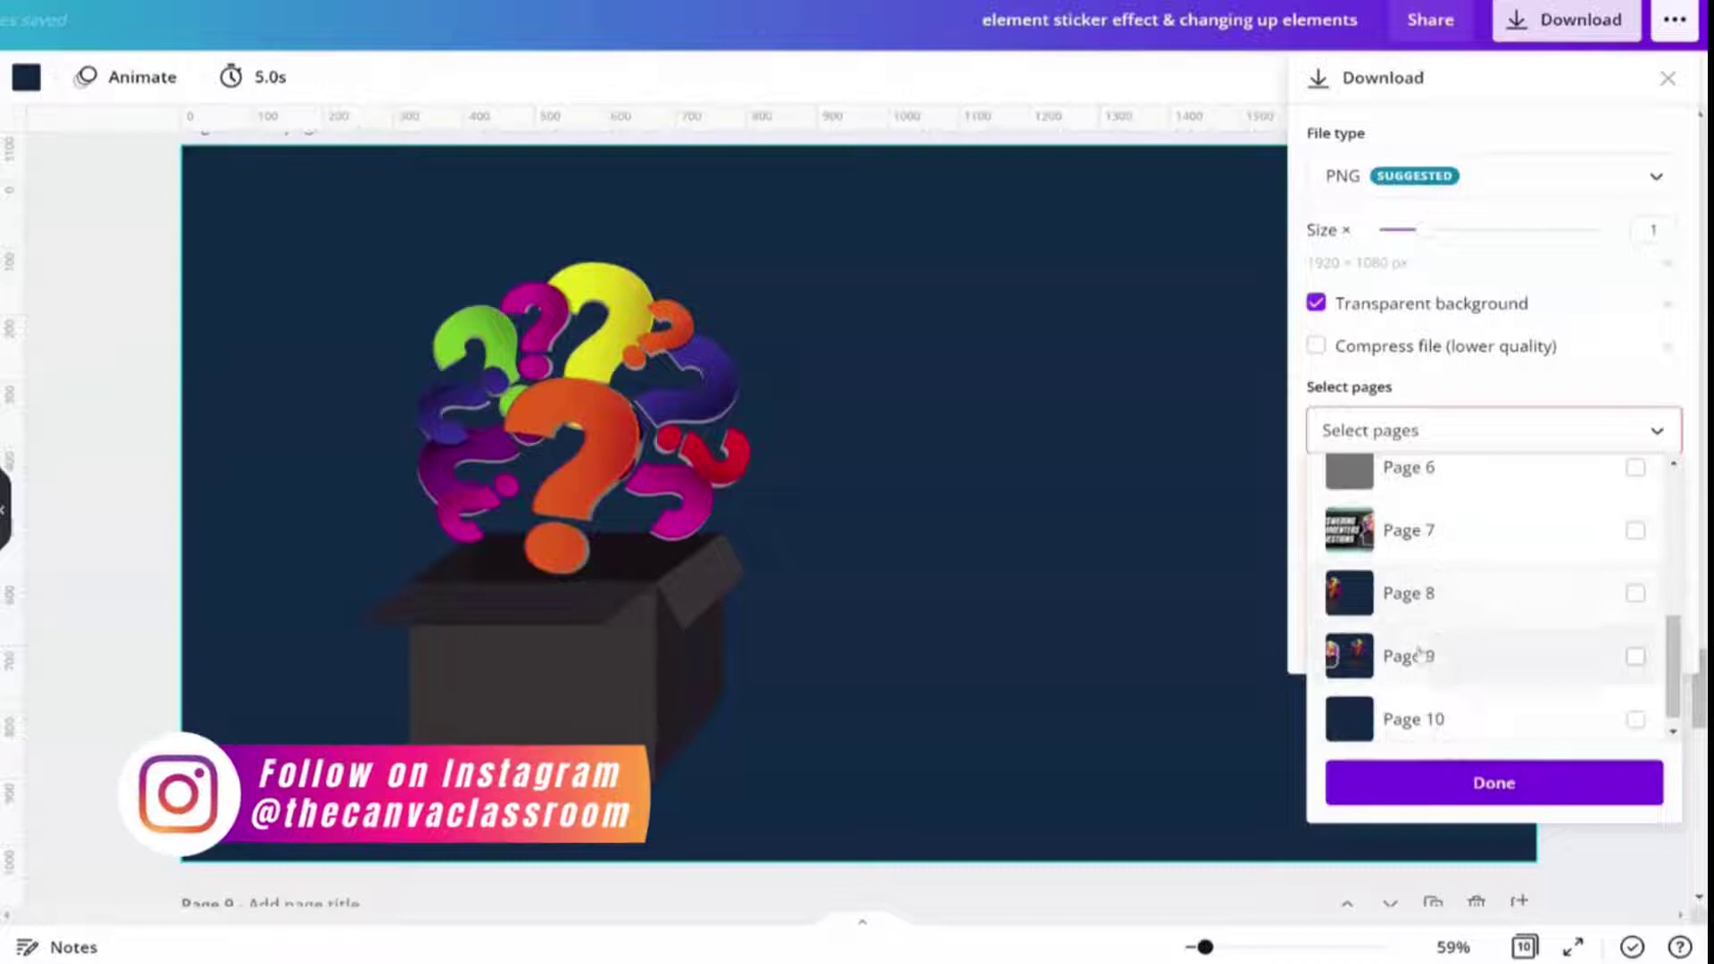
{"action": "left_click", "coordinate": [1471, 604]}
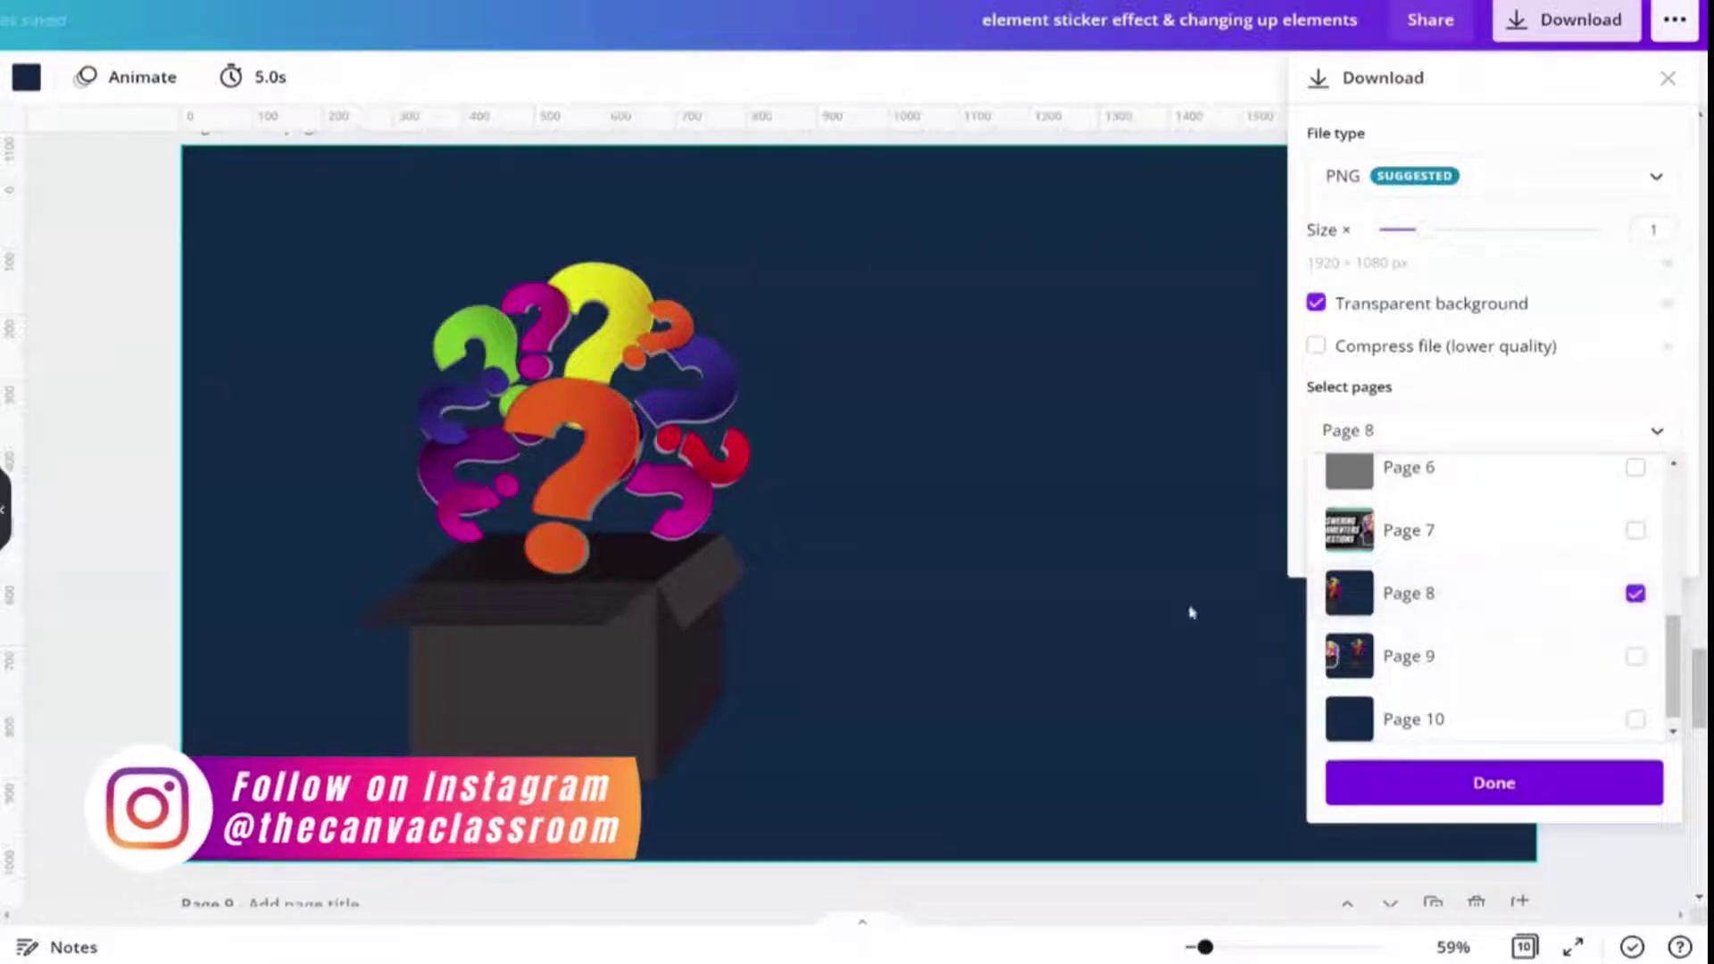
{"action": "left_click", "coordinate": [1505, 784]}
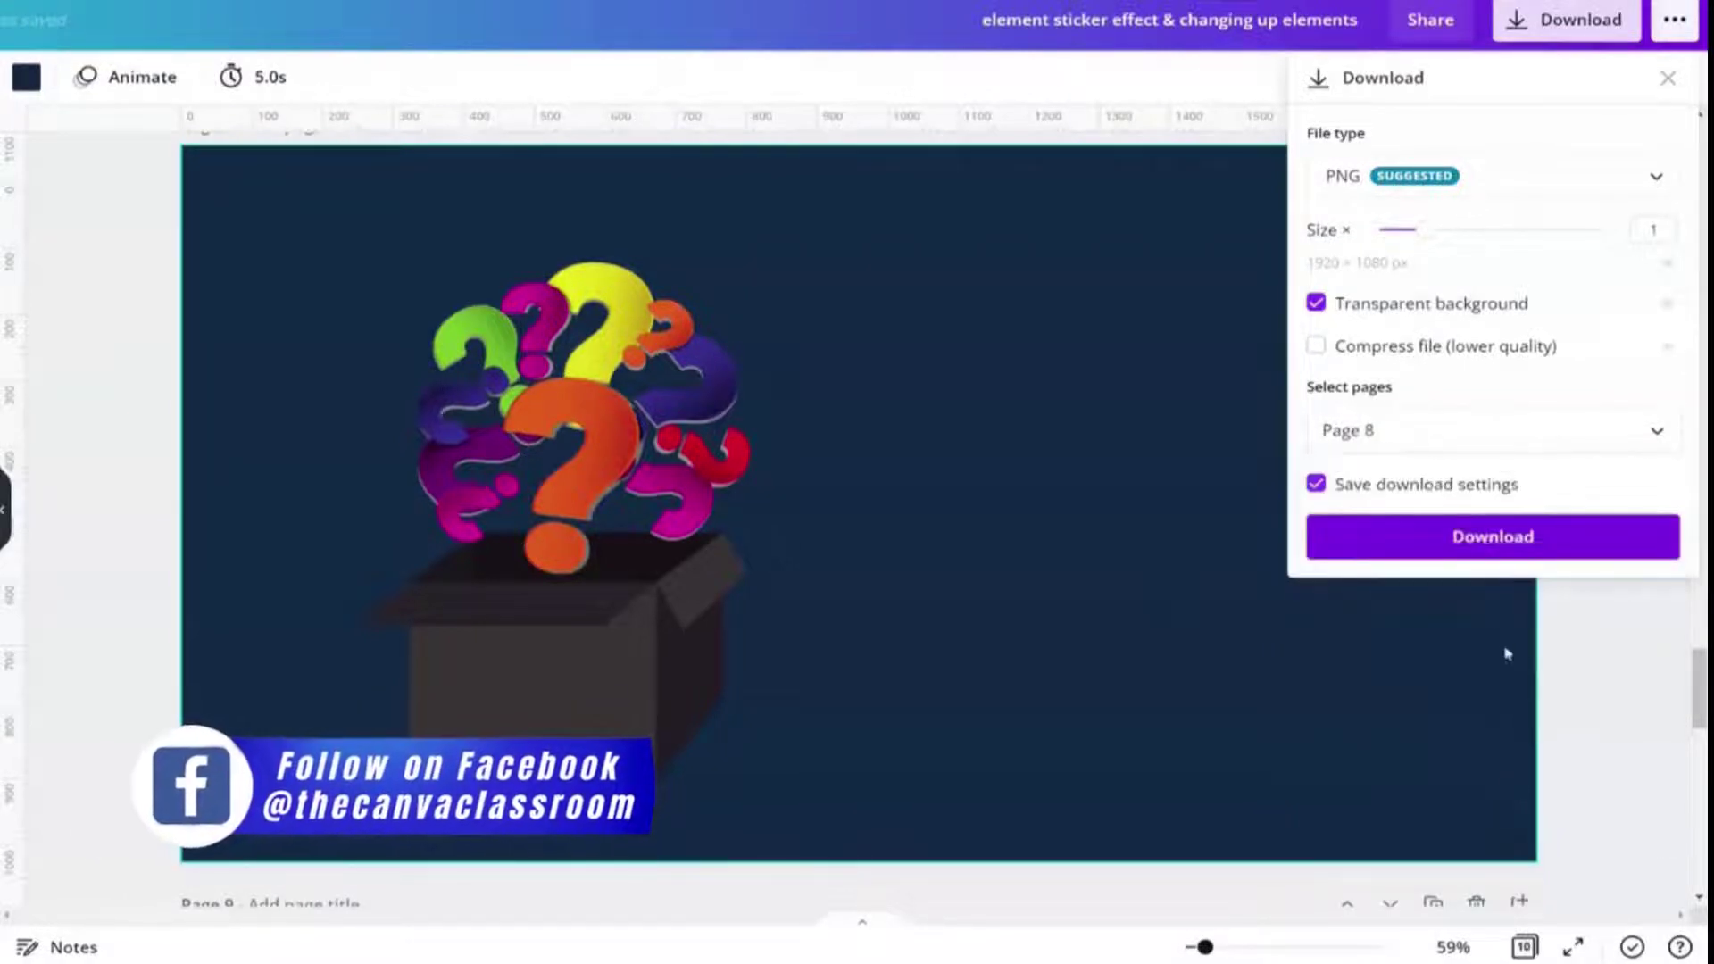
{"action": "left_click", "coordinate": [1492, 536]}
Step: Dismiss the download message and slightly enlarge the right-hand question-box image
{"action": "scroll", "coordinate": [1071, 506], "scroll_direction": "up", "scroll_amount": 2}
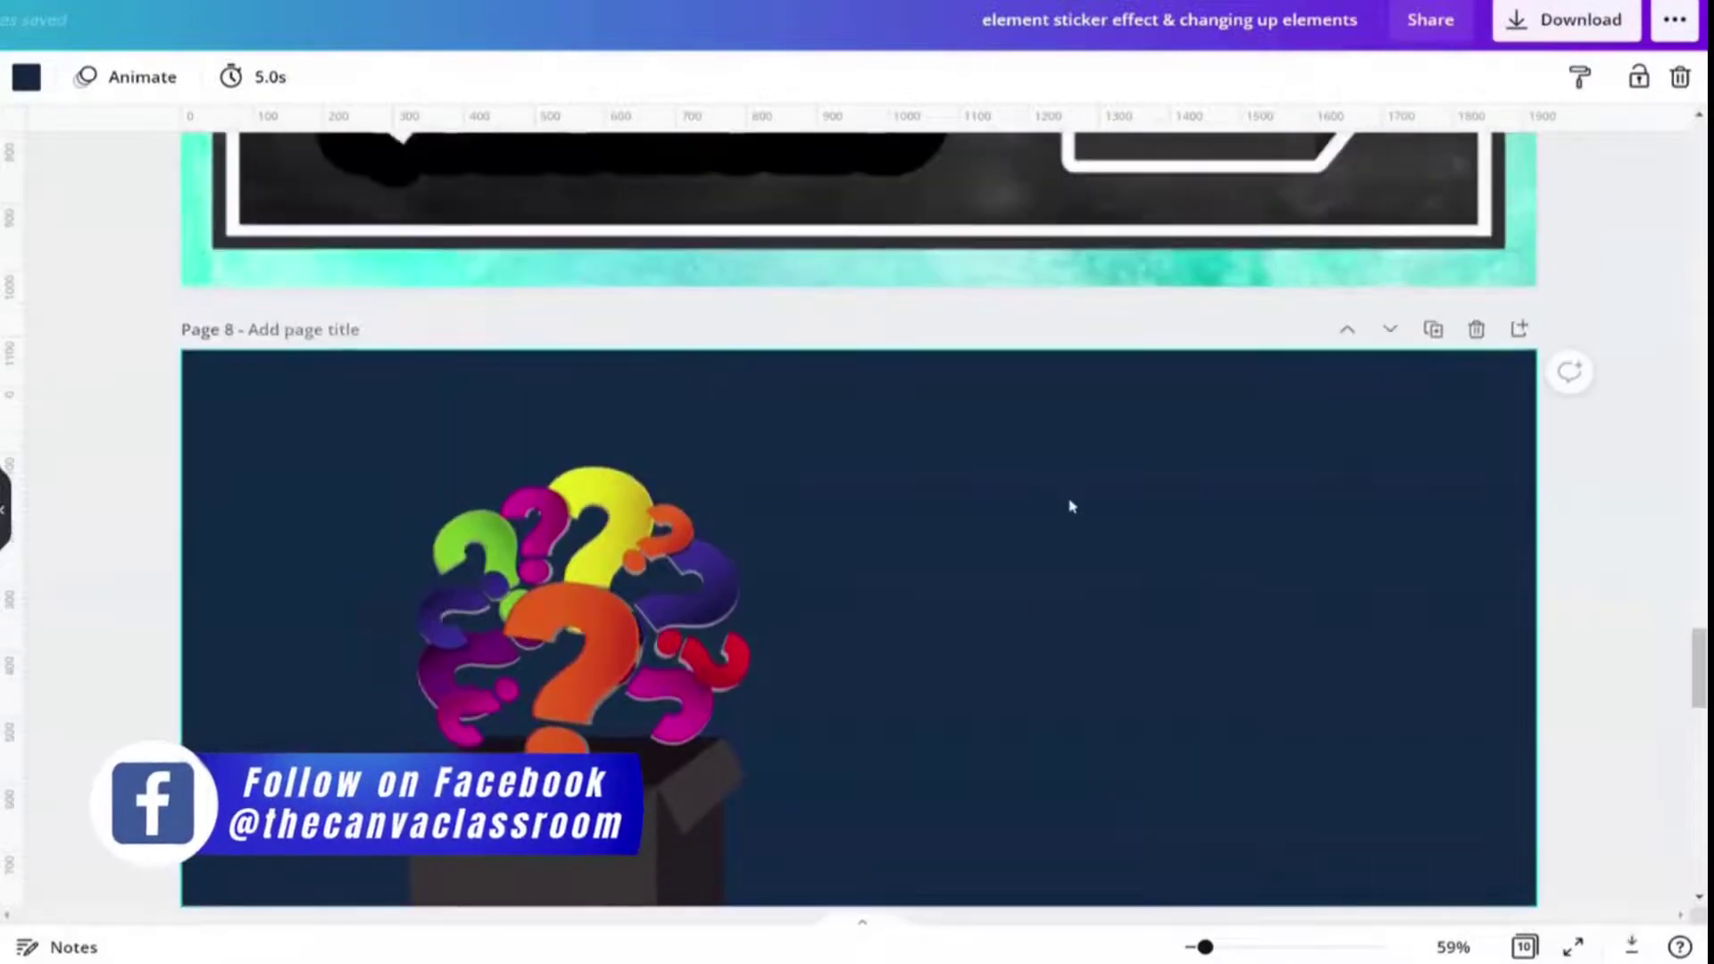
{"action": "left_click", "coordinate": [444, 658]}
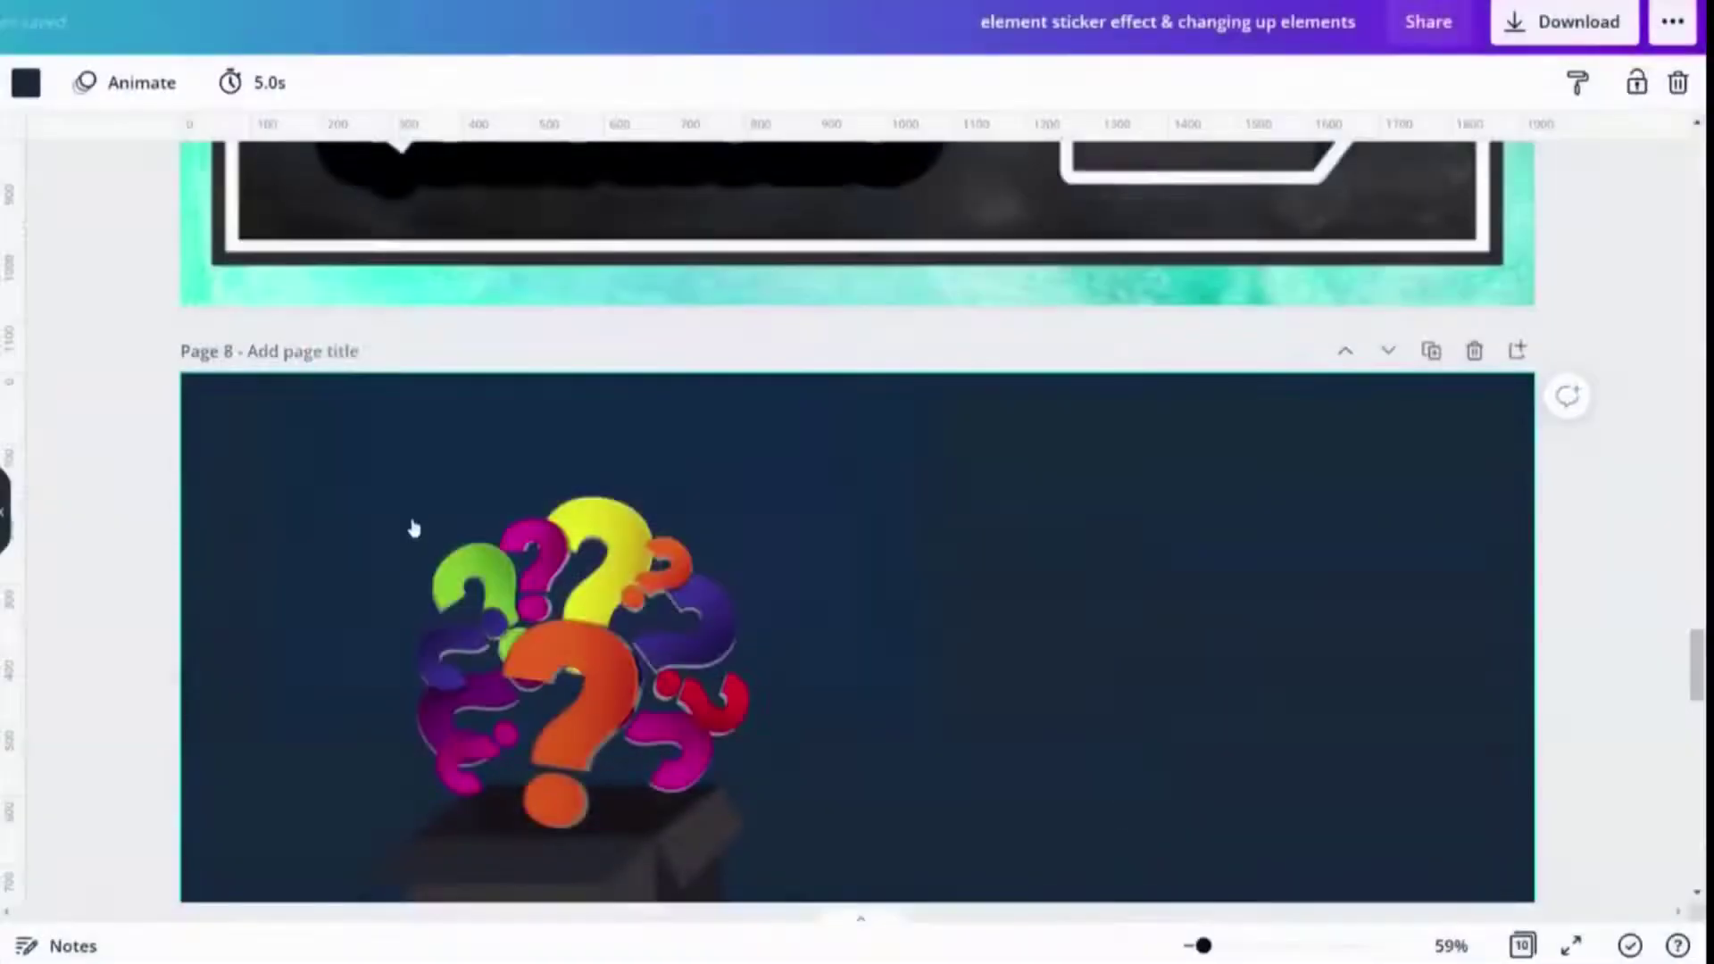
{"action": "left_click", "coordinate": [282, 142]}
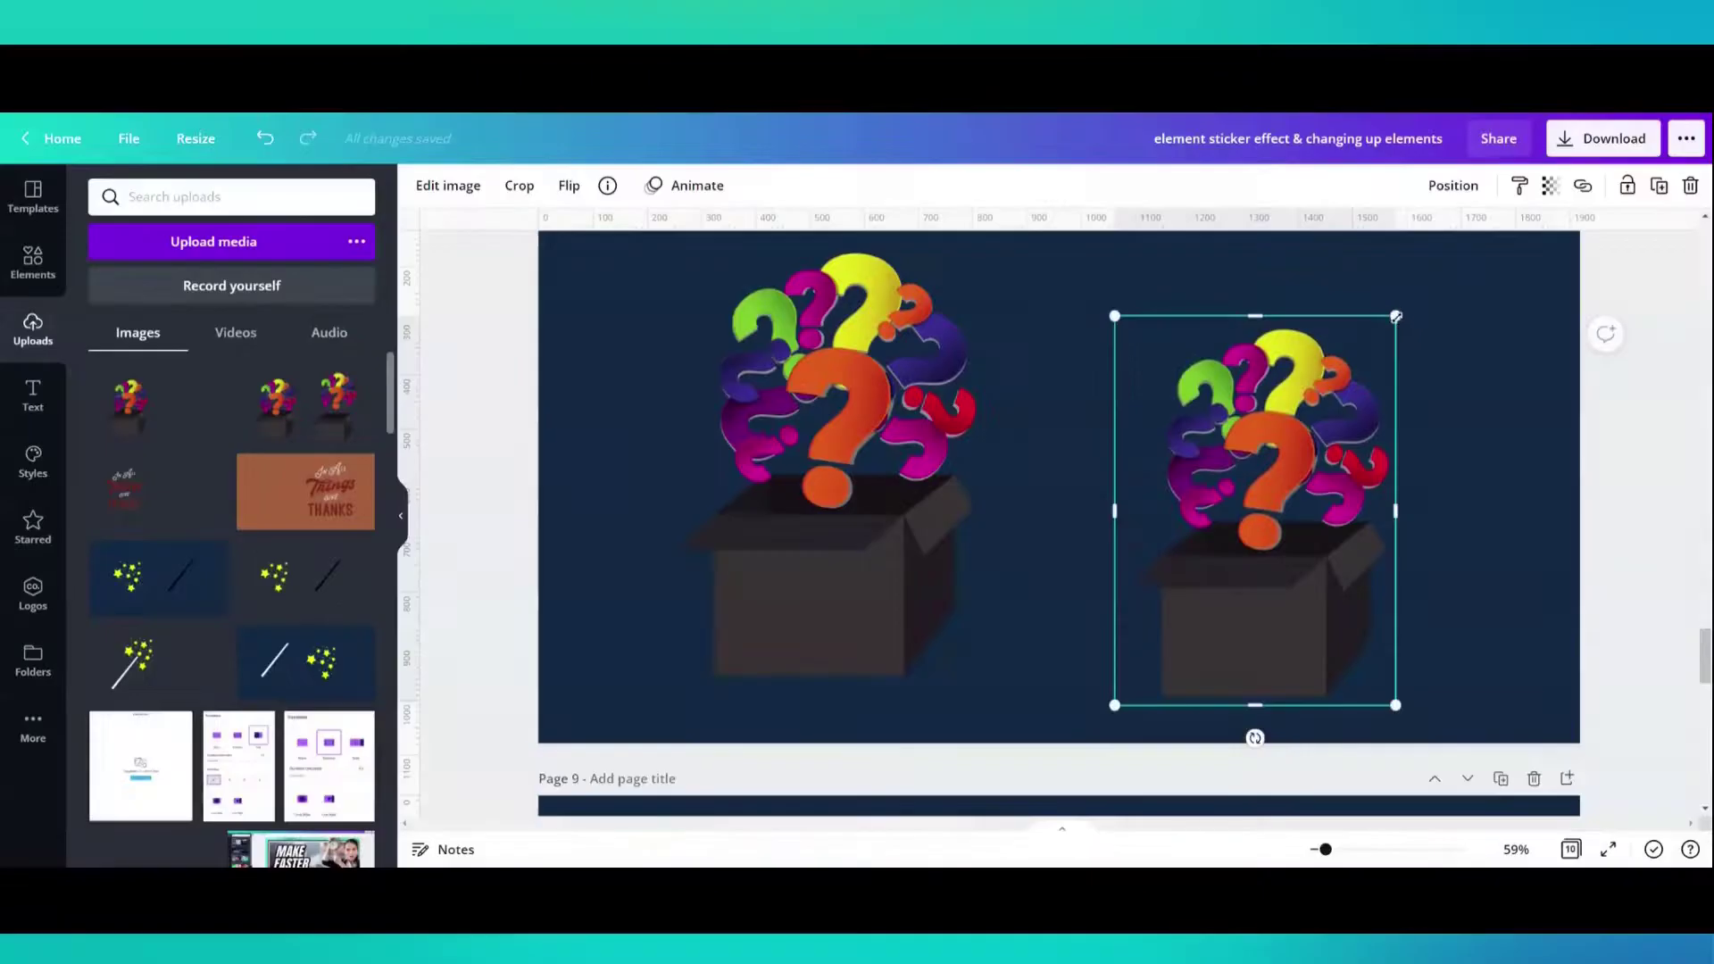
{"action": "left_click_drag", "start_coordinate": [1398, 314], "coordinate": [1421, 282]}
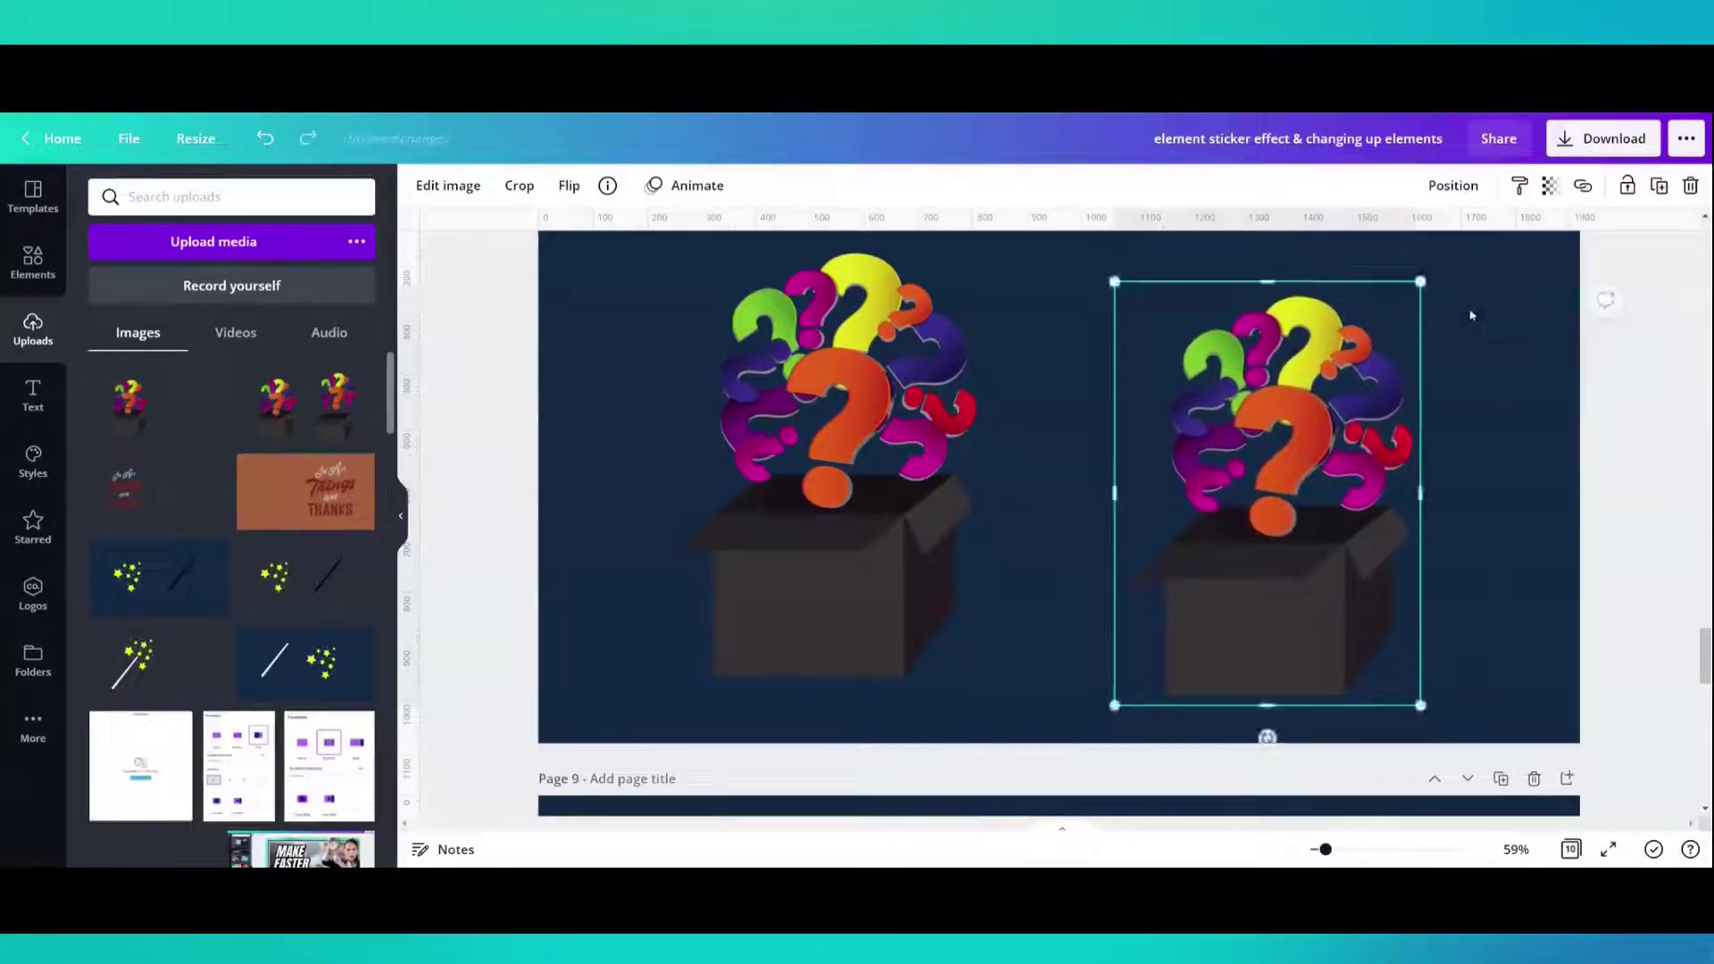
{"action": "left_click", "coordinate": [1470, 314]}
{"action": "left_click", "coordinate": [1248, 485]}
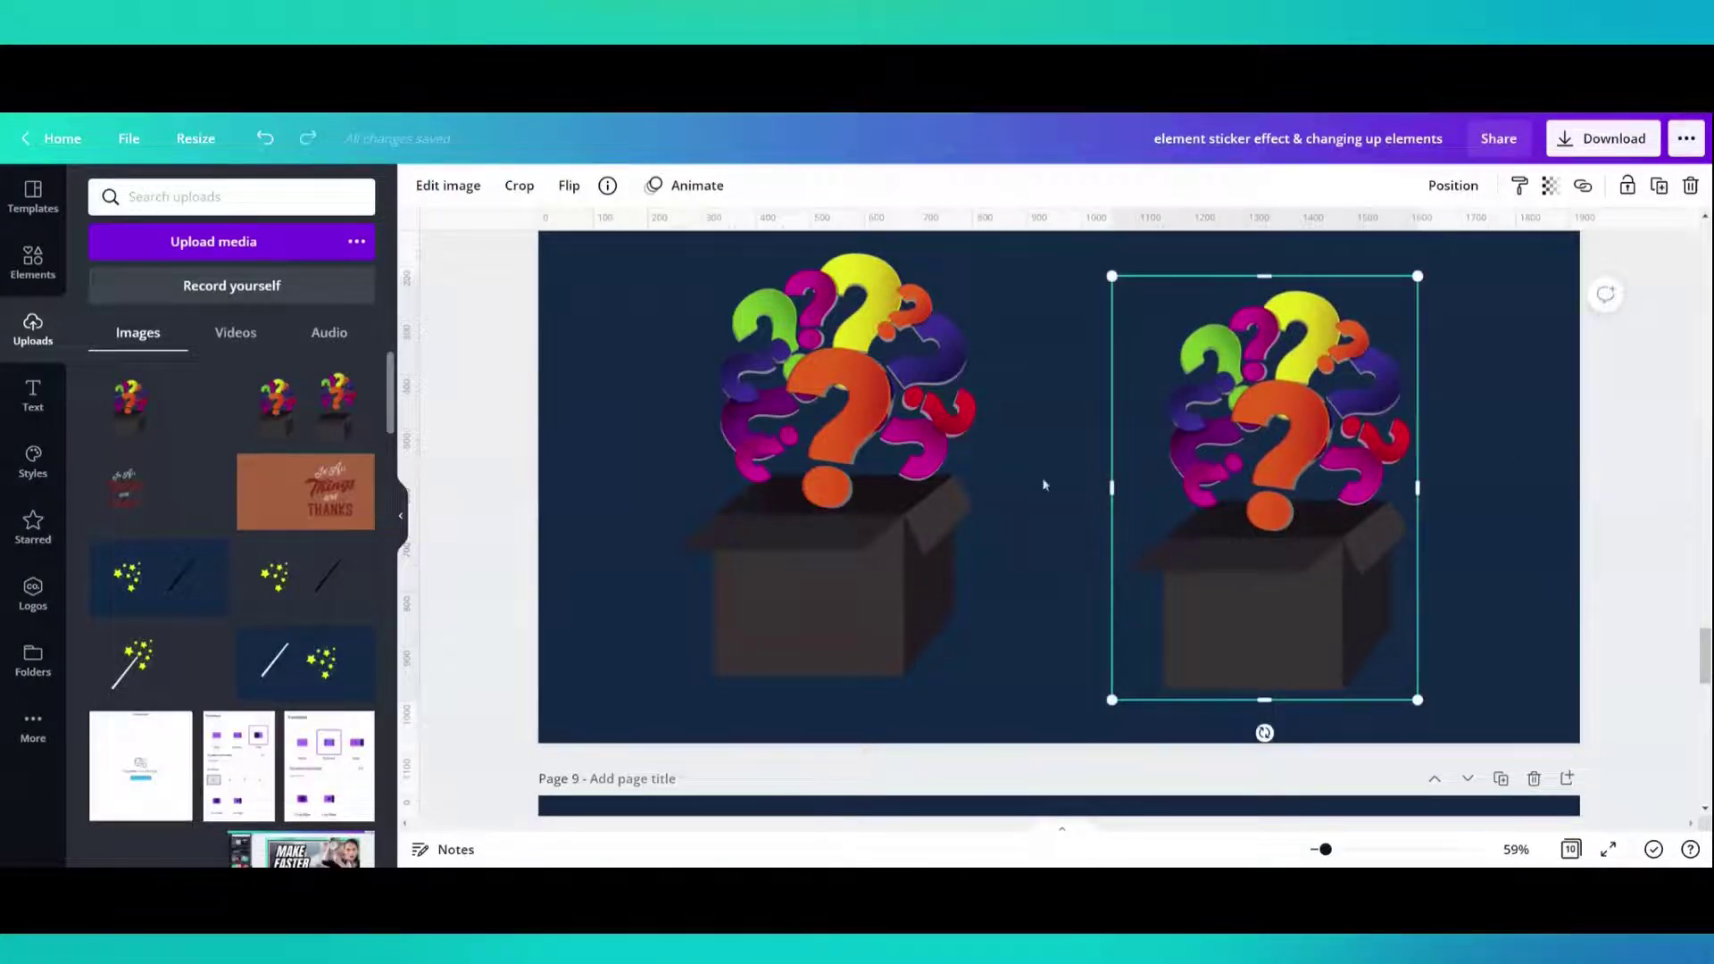
{"action": "scroll", "coordinate": [566, 283], "scroll_direction": "up", "scroll_amount": 1}
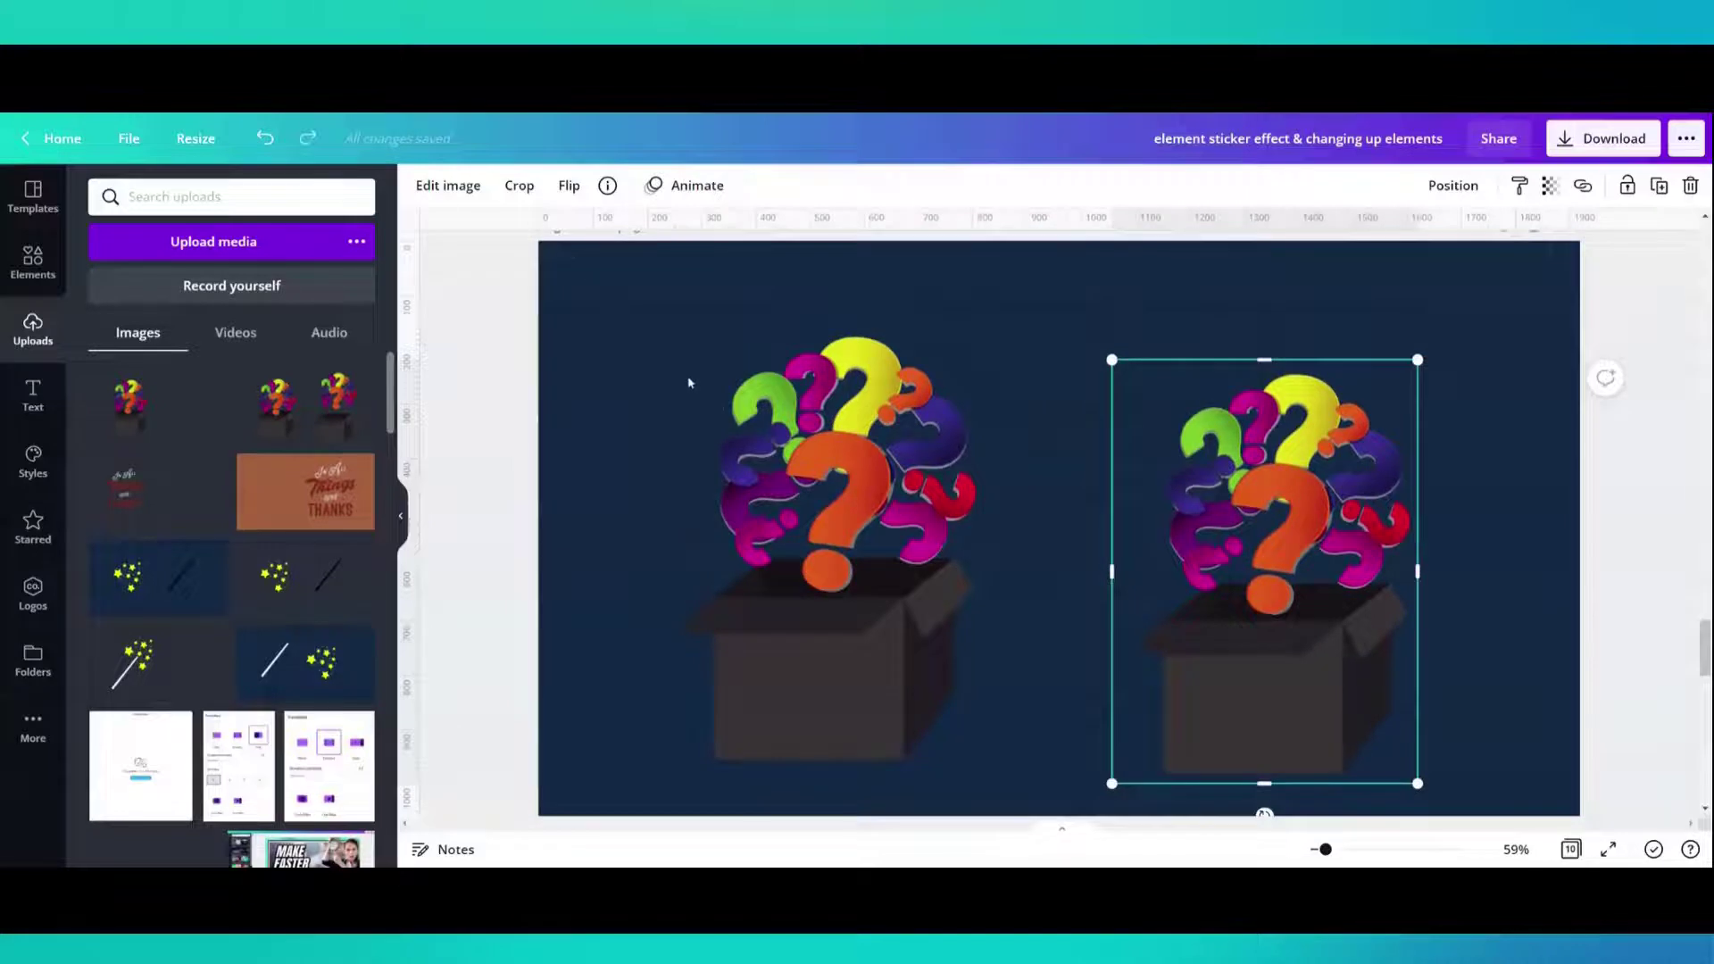
{"action": "scroll", "coordinate": [688, 382], "scroll_direction": "down", "scroll_amount": 1}
Step: Search the image effects for 'shadow' and apply the Glow preset to the right image
{"action": "left_click", "coordinate": [443, 188]}
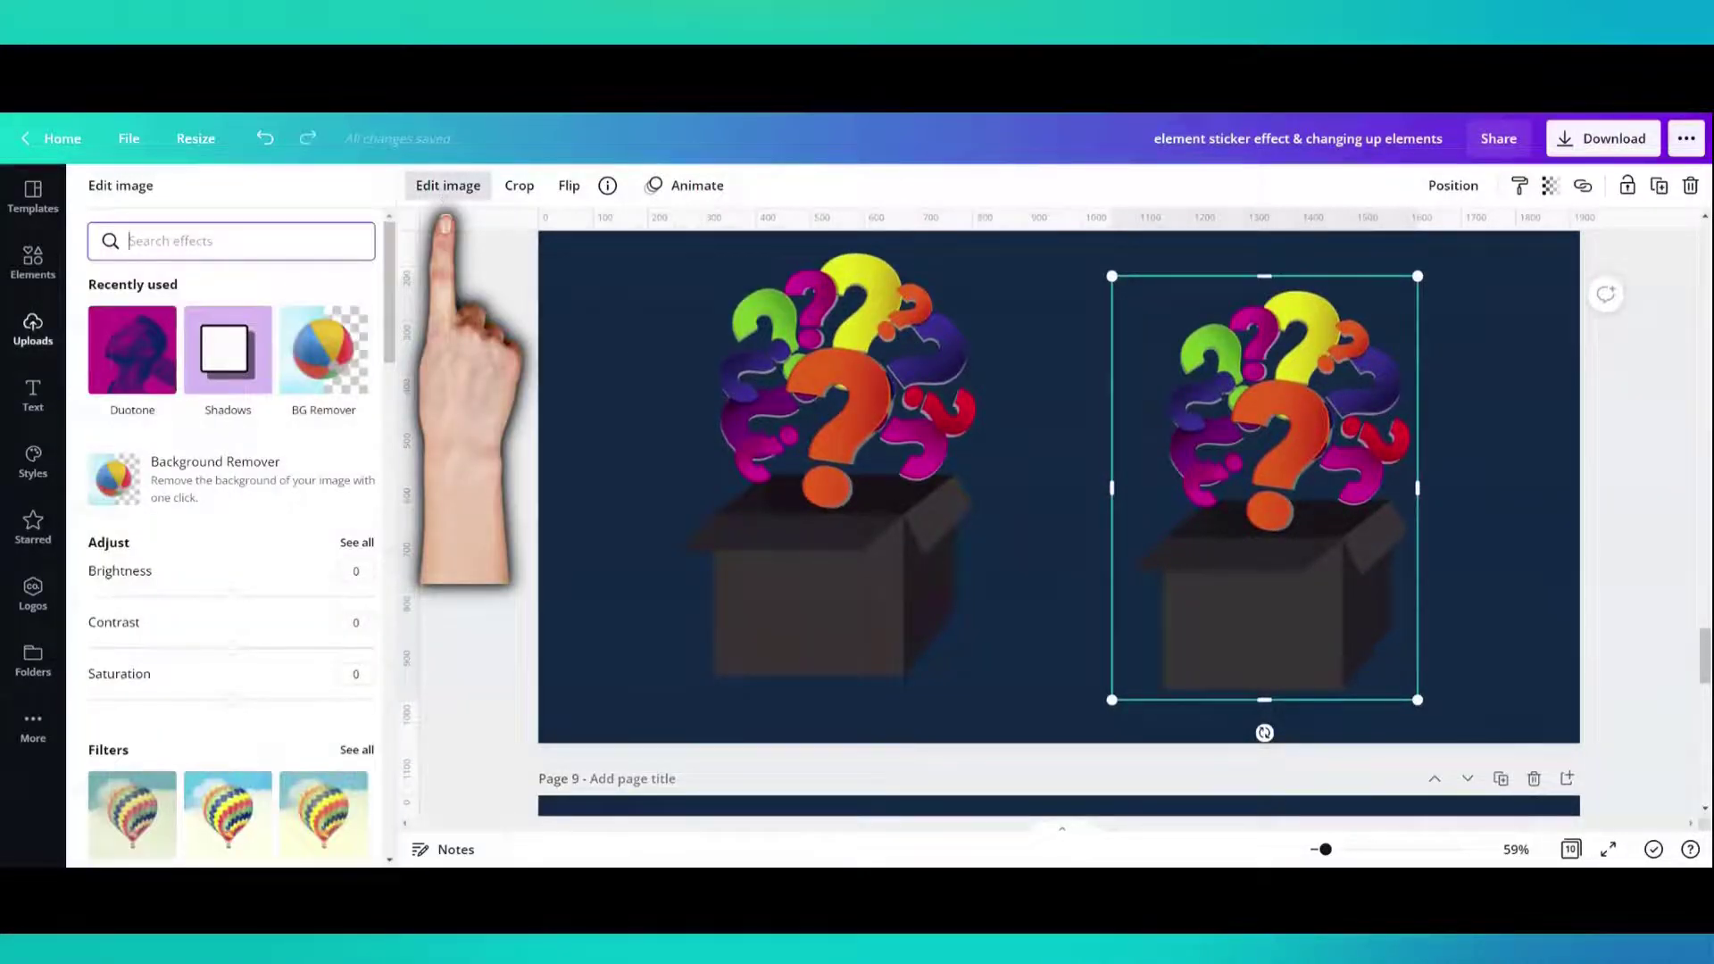
{"action": "type", "text": "shadow"}
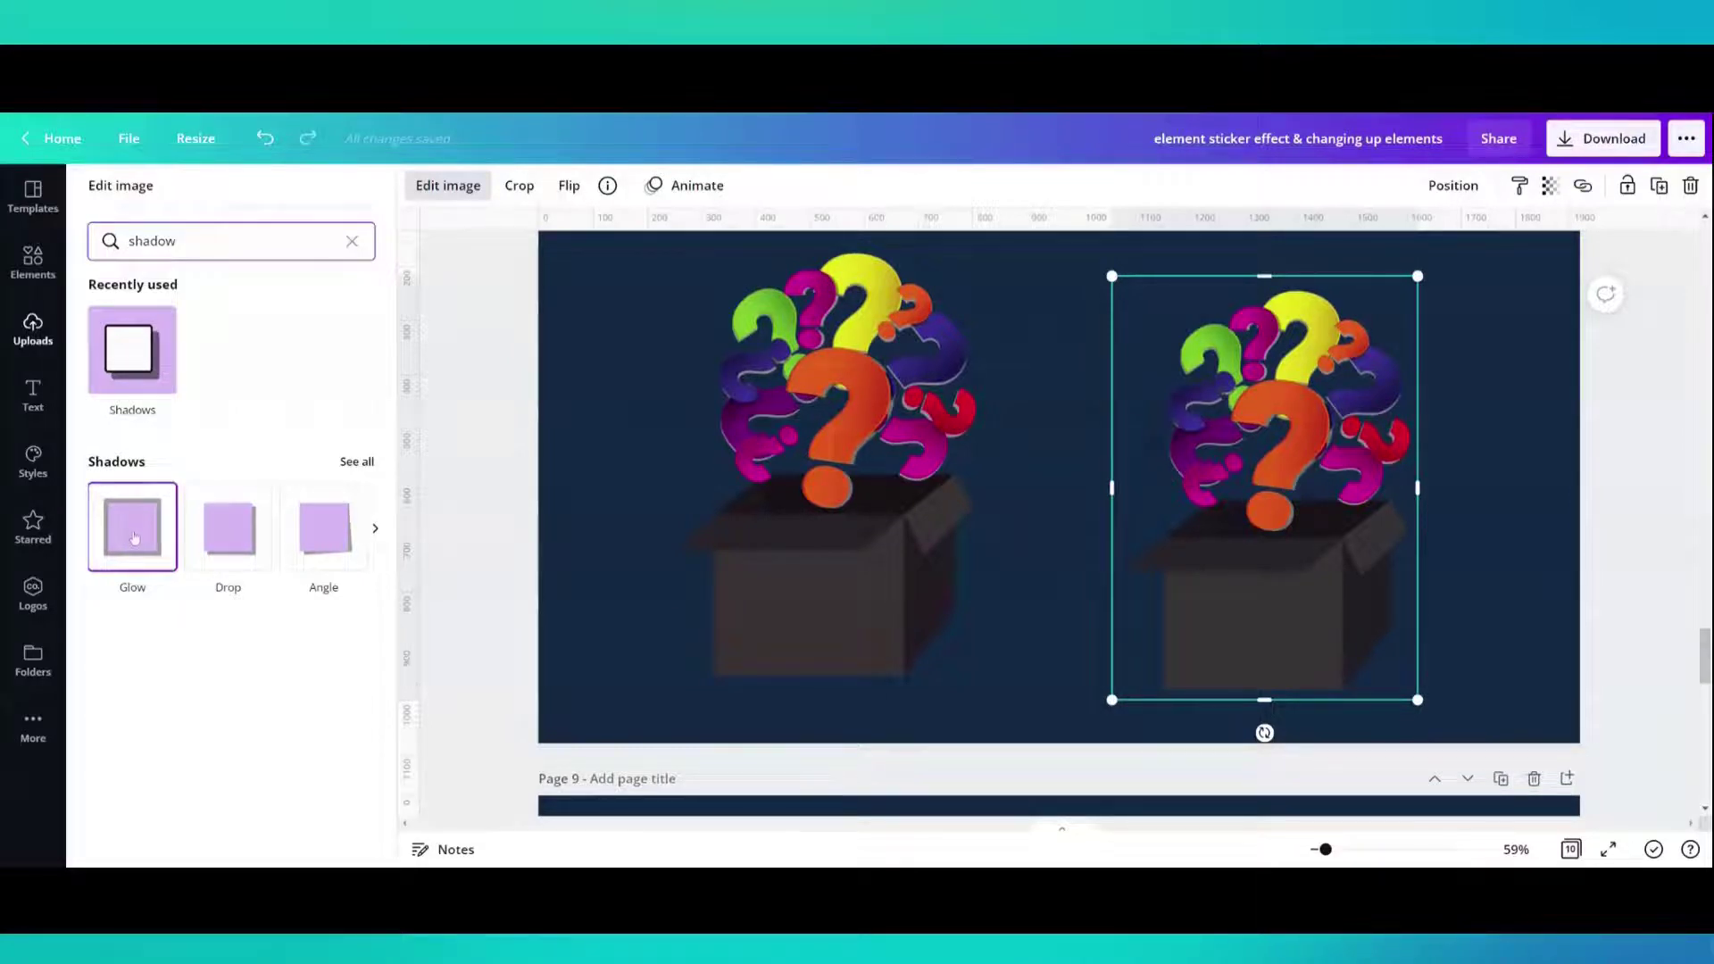
{"action": "left_click", "coordinate": [131, 536]}
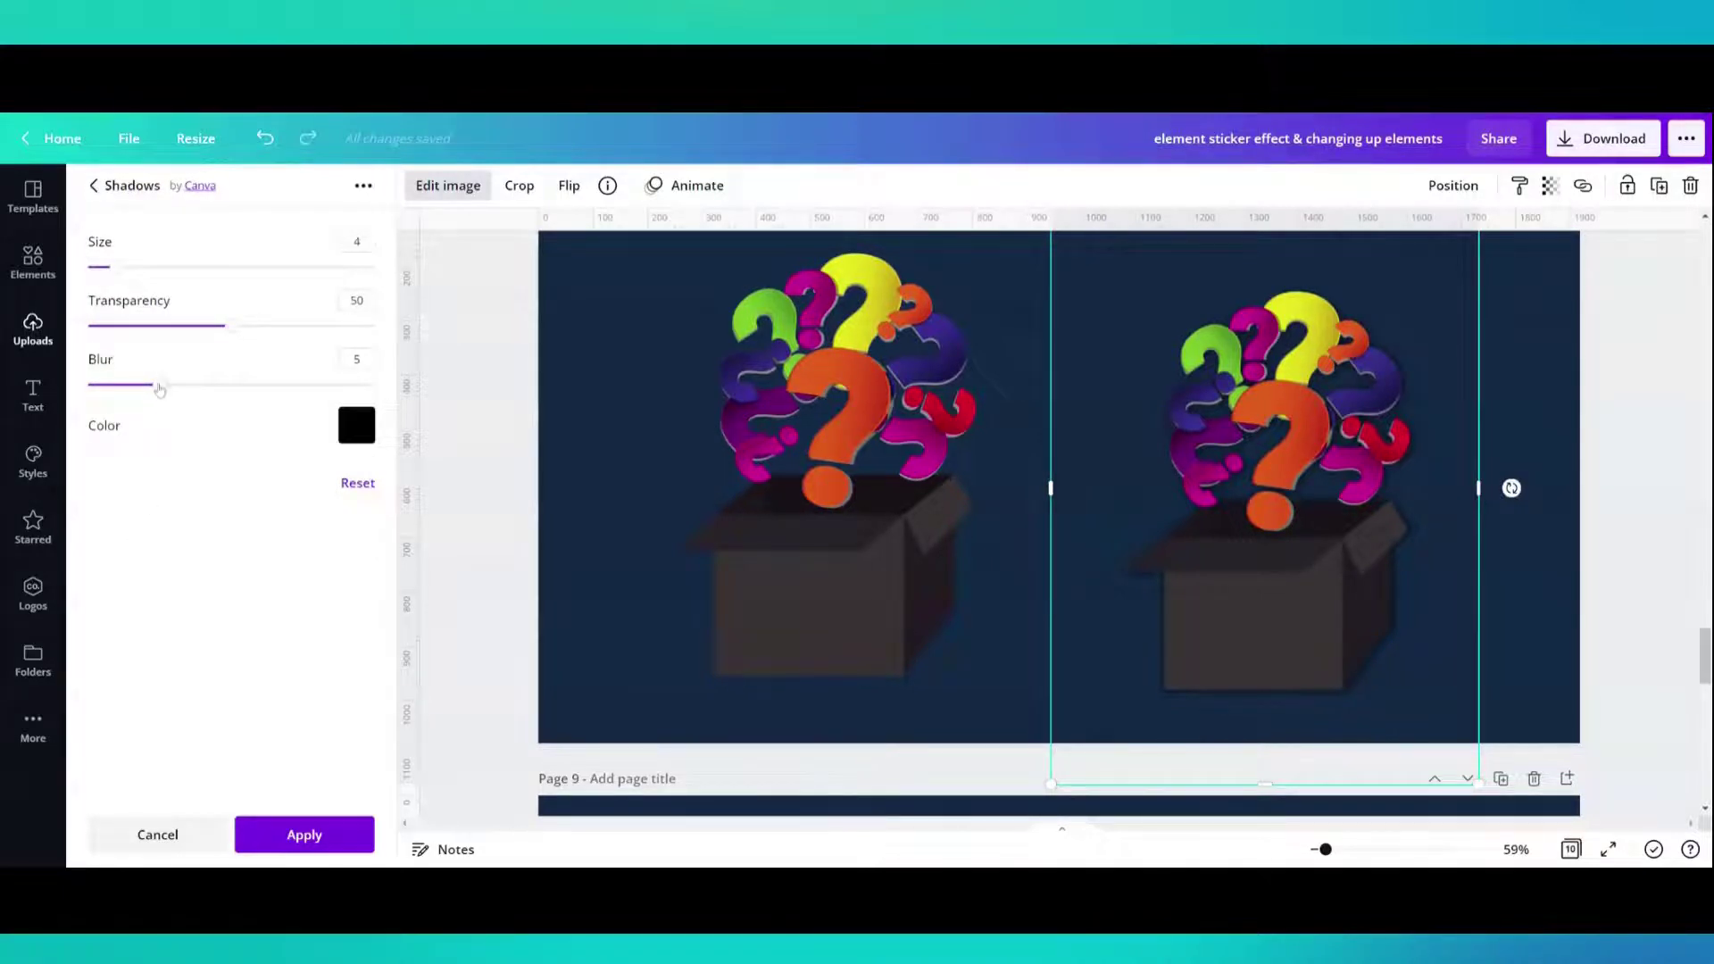
Step: Make the glow white with blur 0 and transparency 100
{"action": "left_click", "coordinate": [350, 435]}
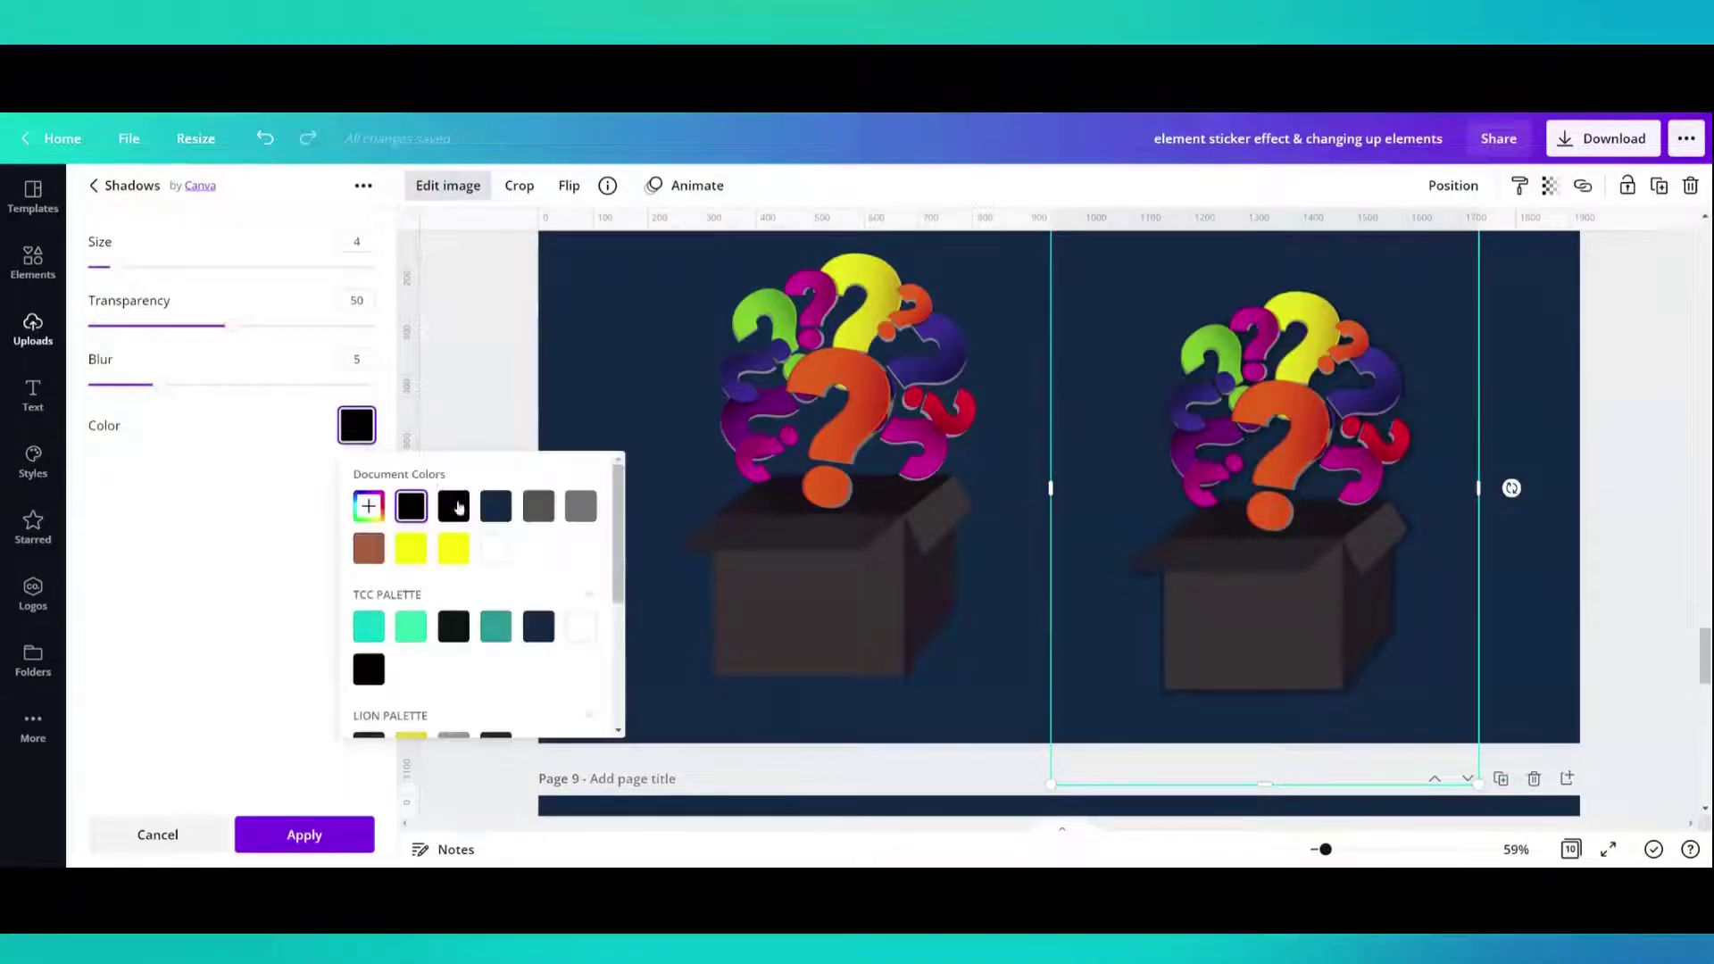
{"action": "left_click", "coordinate": [495, 551]}
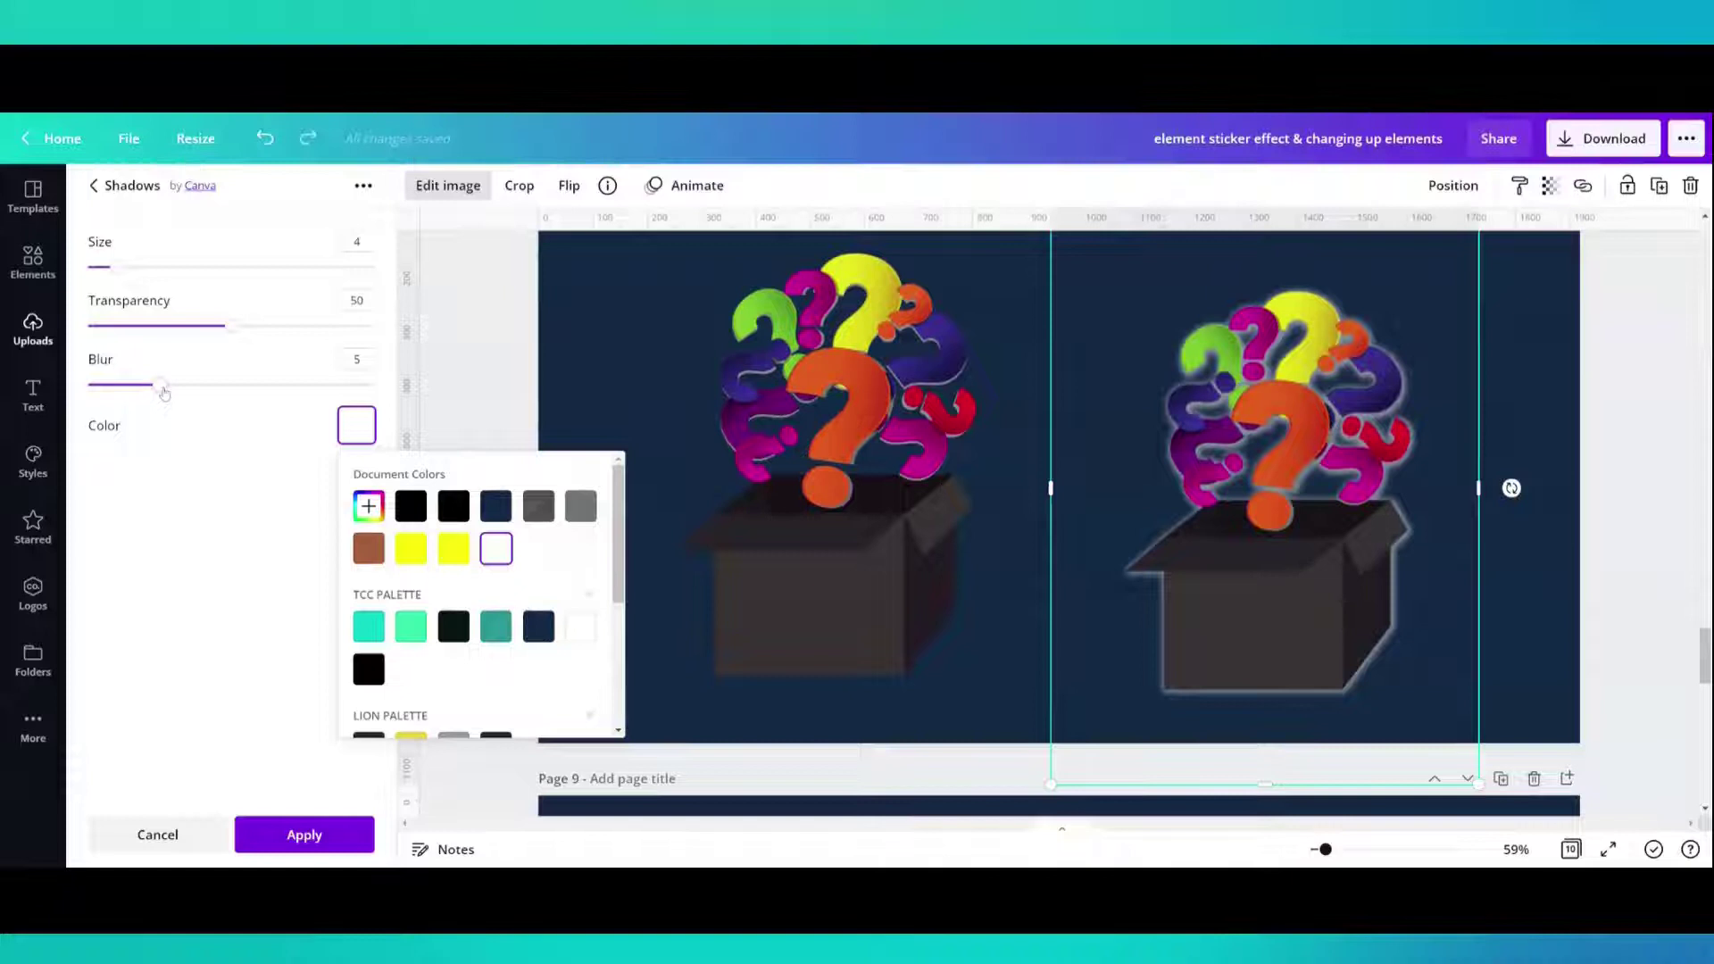
{"action": "left_click_drag", "start_coordinate": [163, 389], "coordinate": [76, 385]}
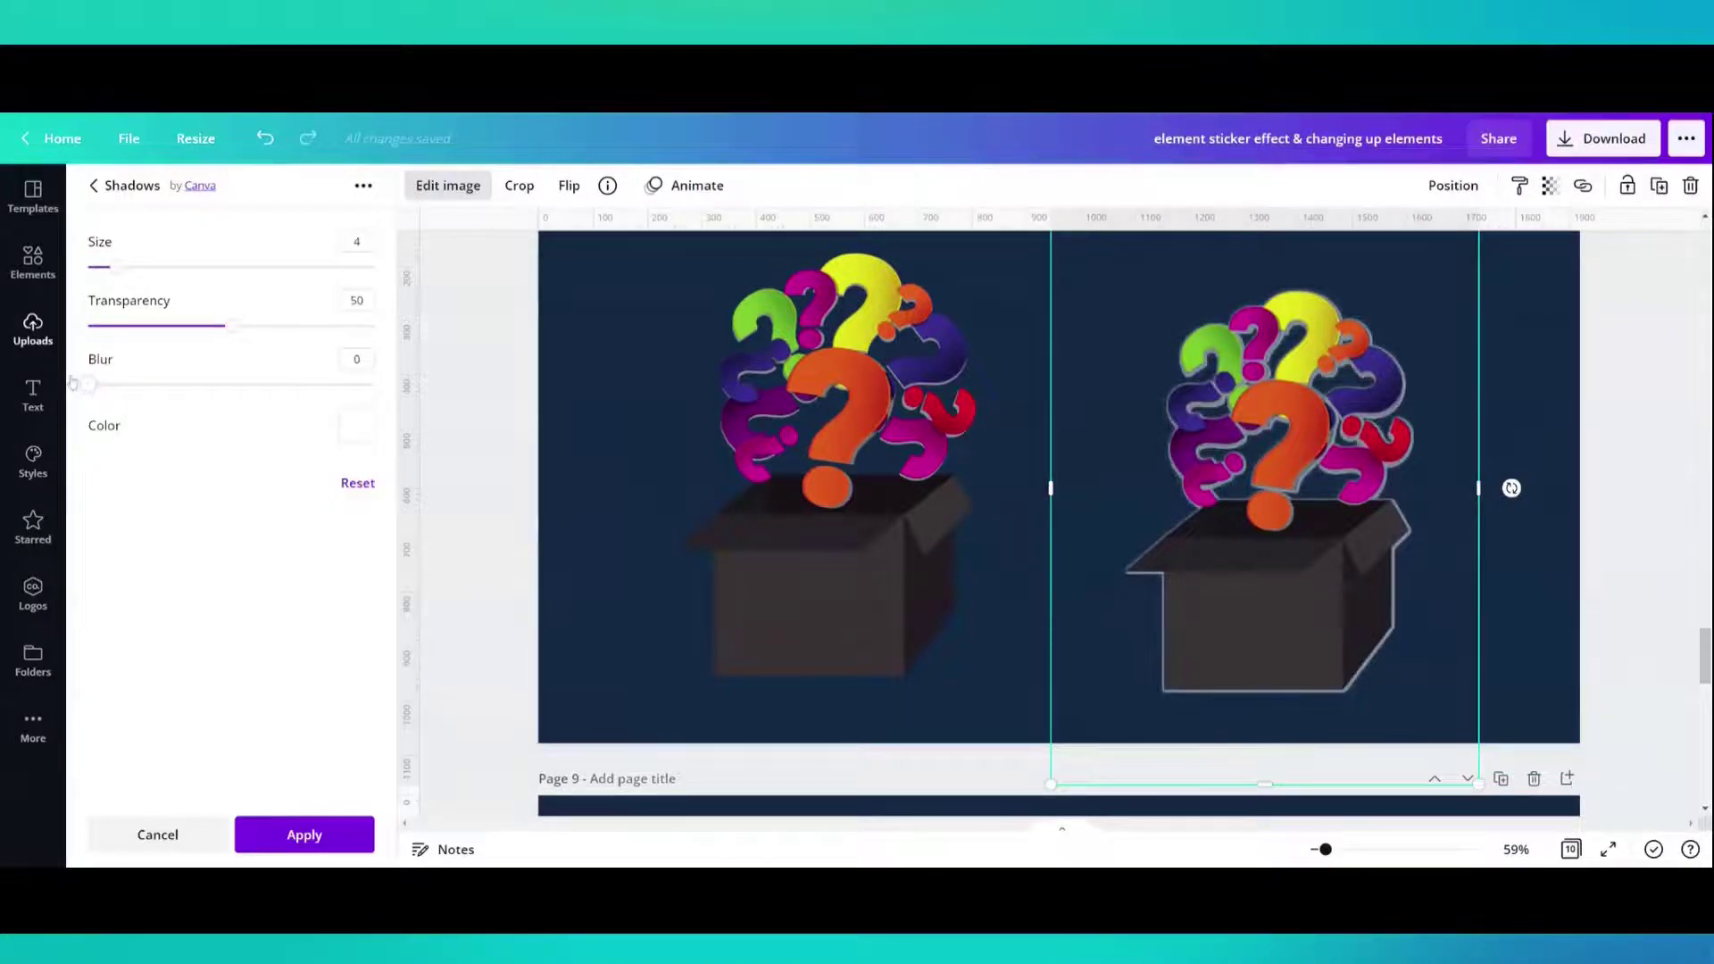
{"action": "left_click_drag", "start_coordinate": [229, 331], "coordinate": [401, 320]}
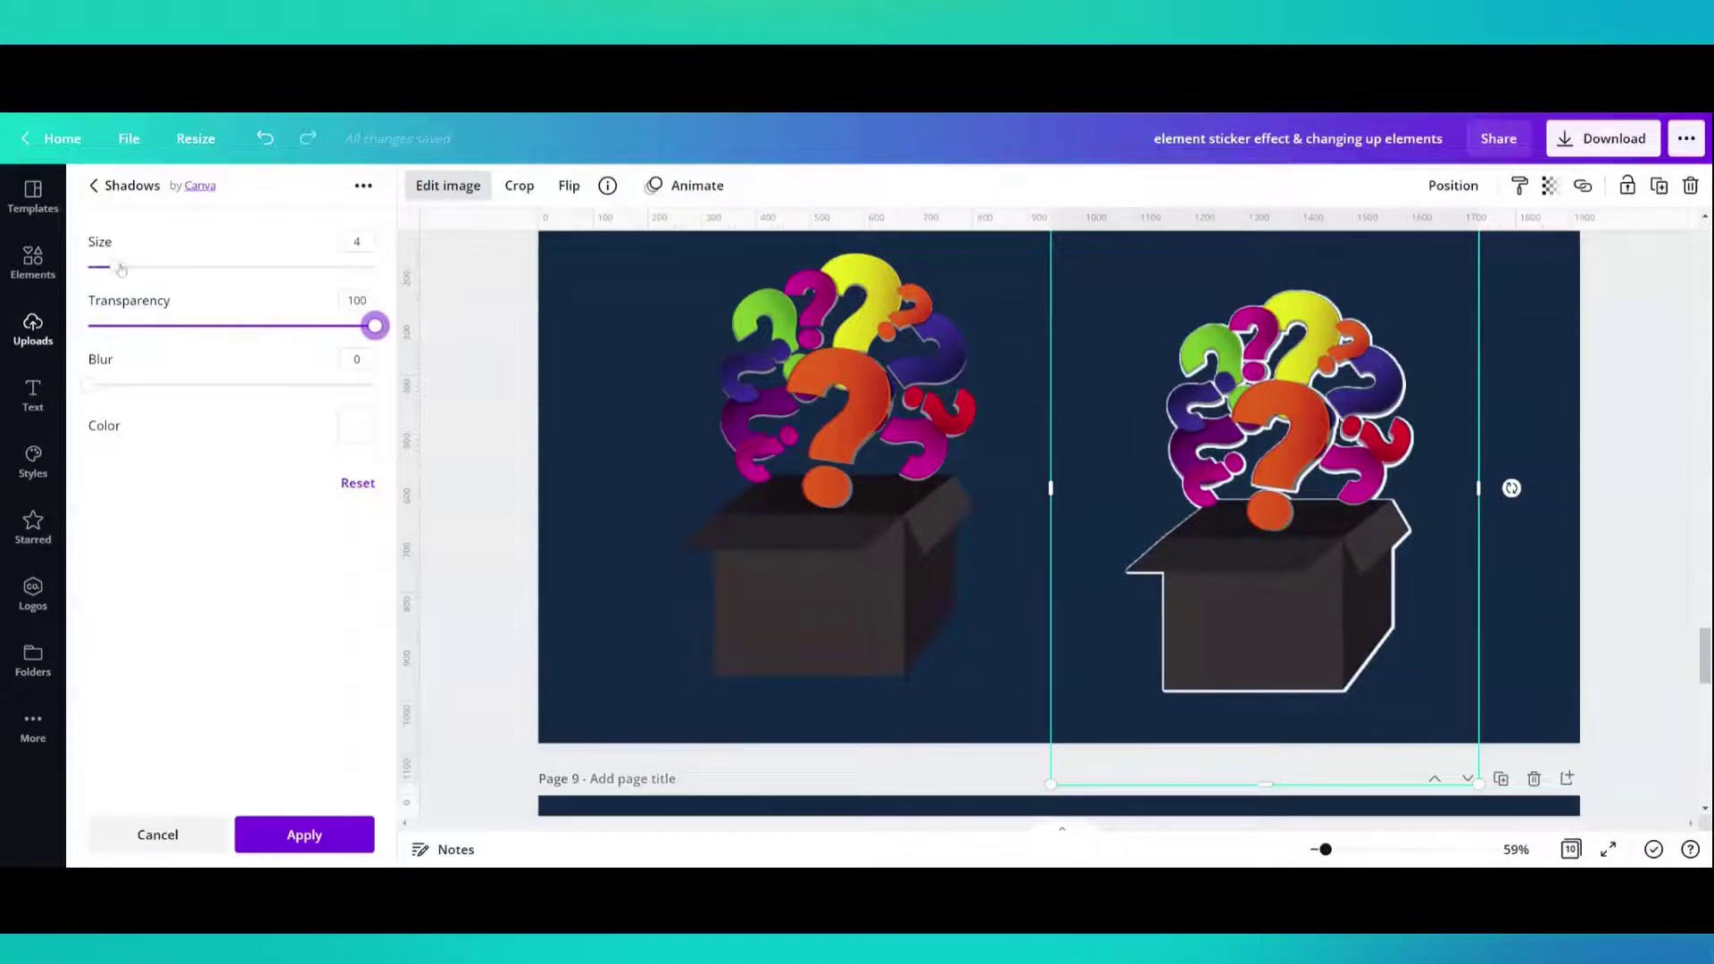
Step: Increase the white glow size to 15 and apply the settings
{"action": "left_click_drag", "start_coordinate": [131, 270], "coordinate": [241, 272]}
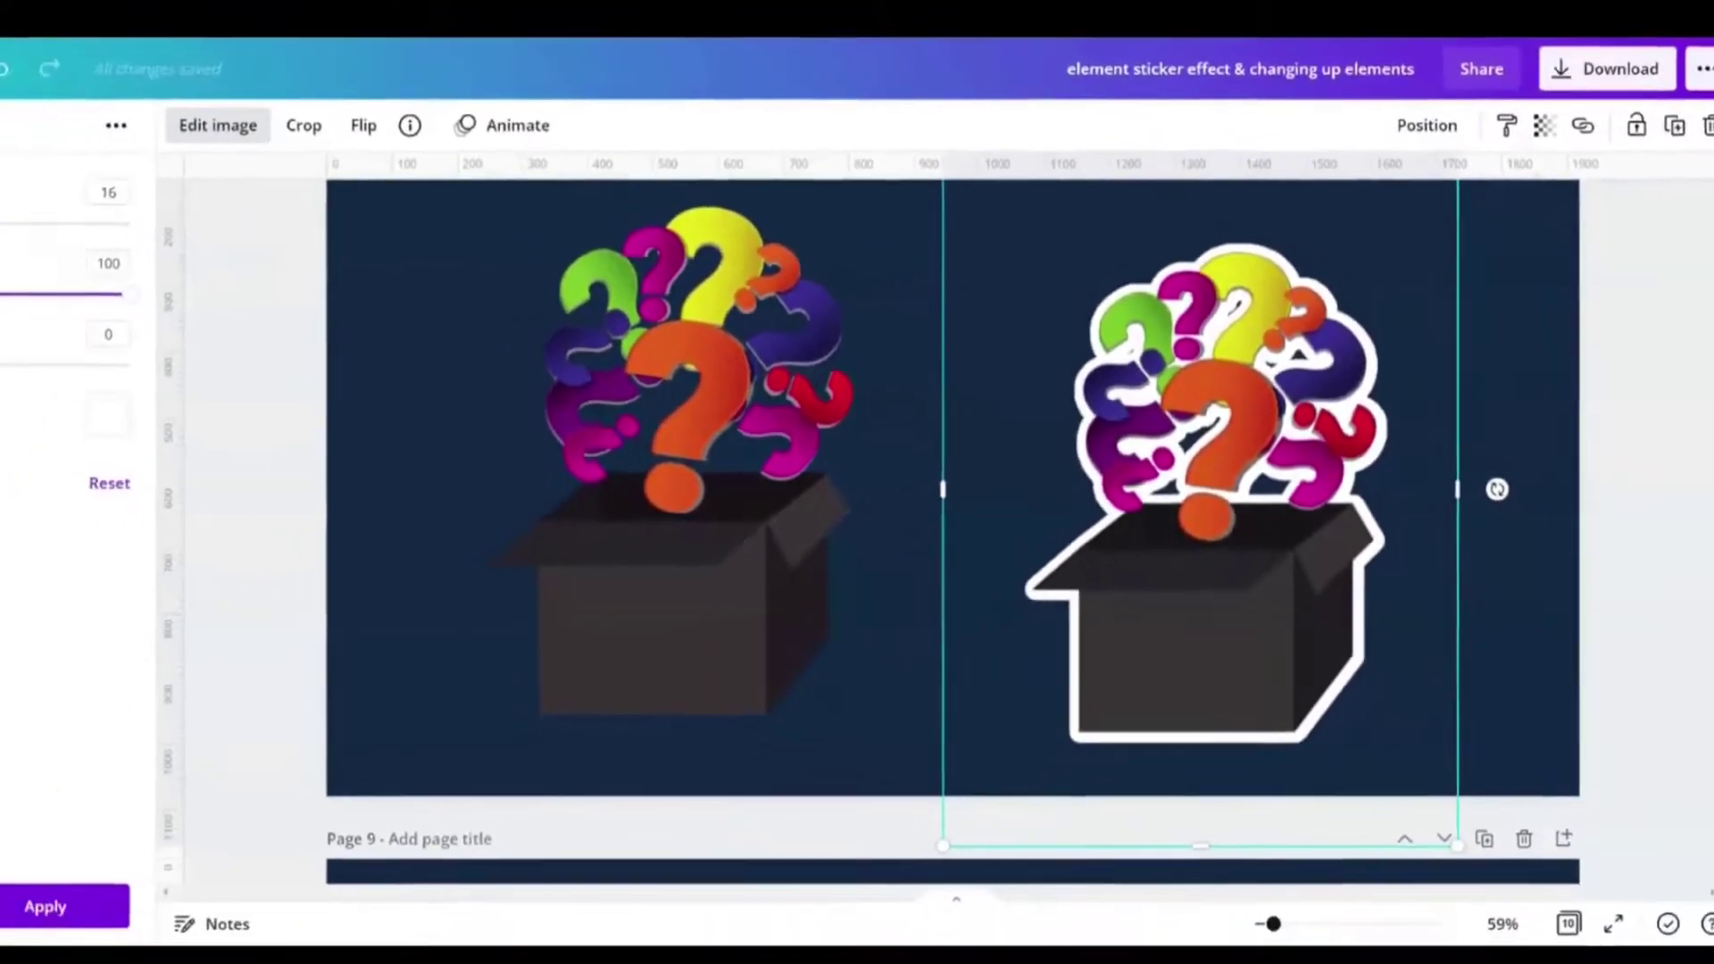
{"action": "left_click_drag", "start_coordinate": [2, 223], "coordinate": [1, 223]}
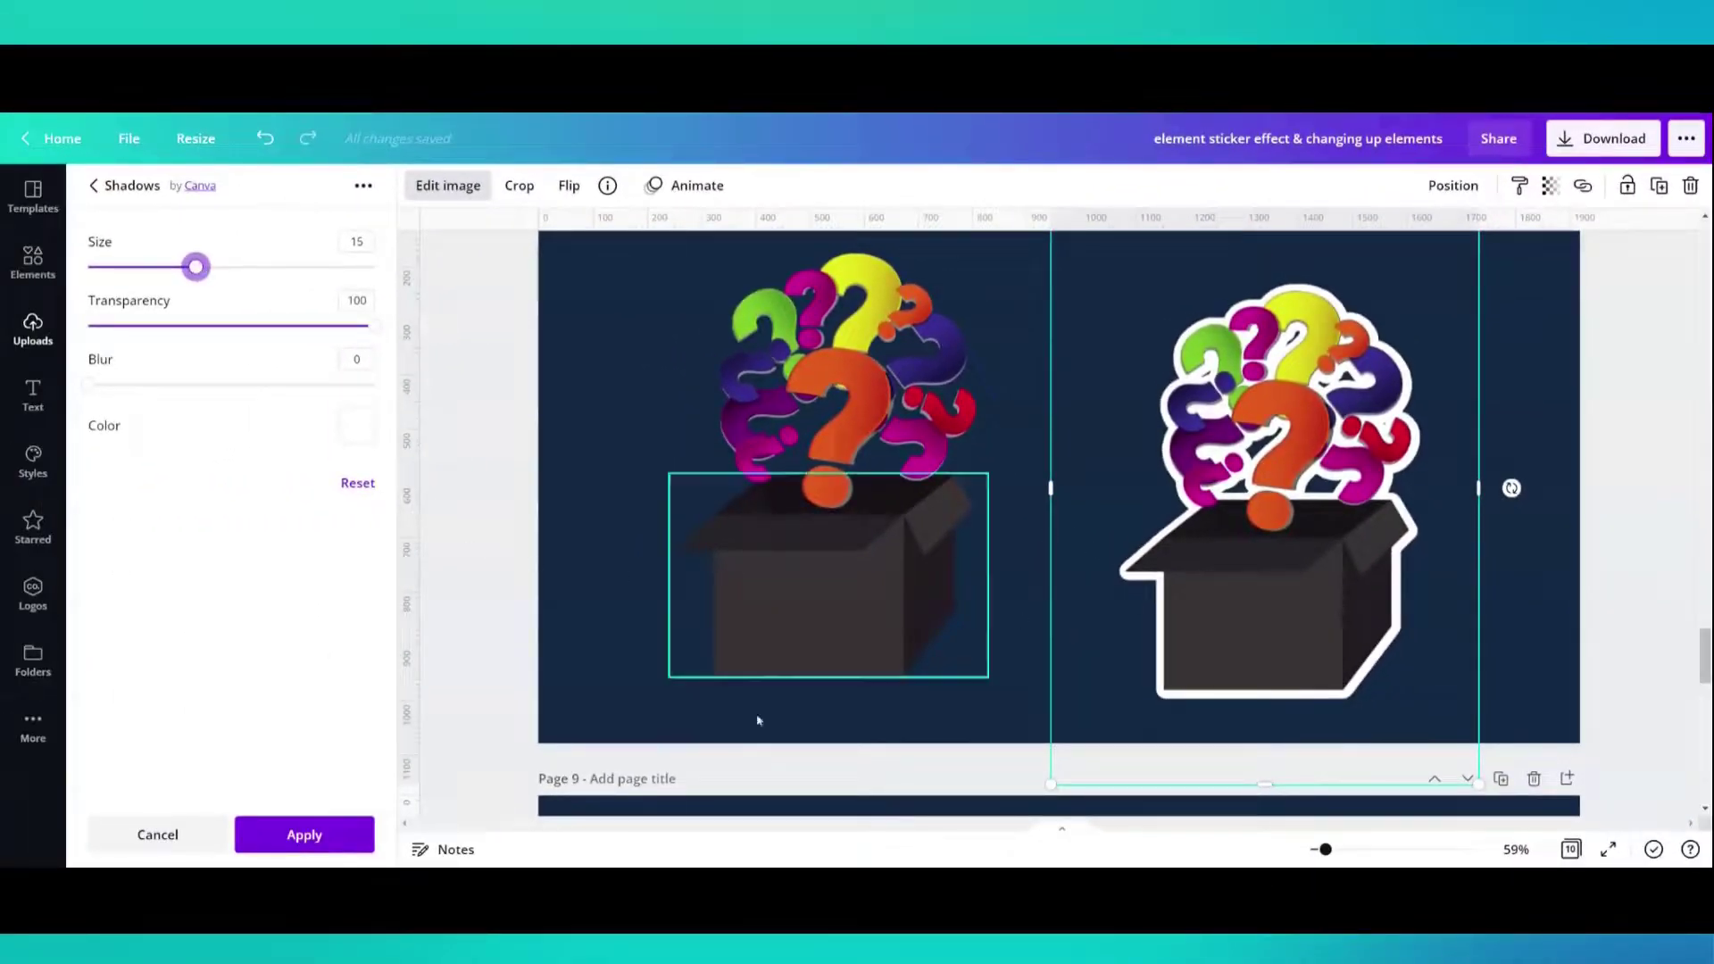
{"action": "left_click", "coordinate": [308, 835]}
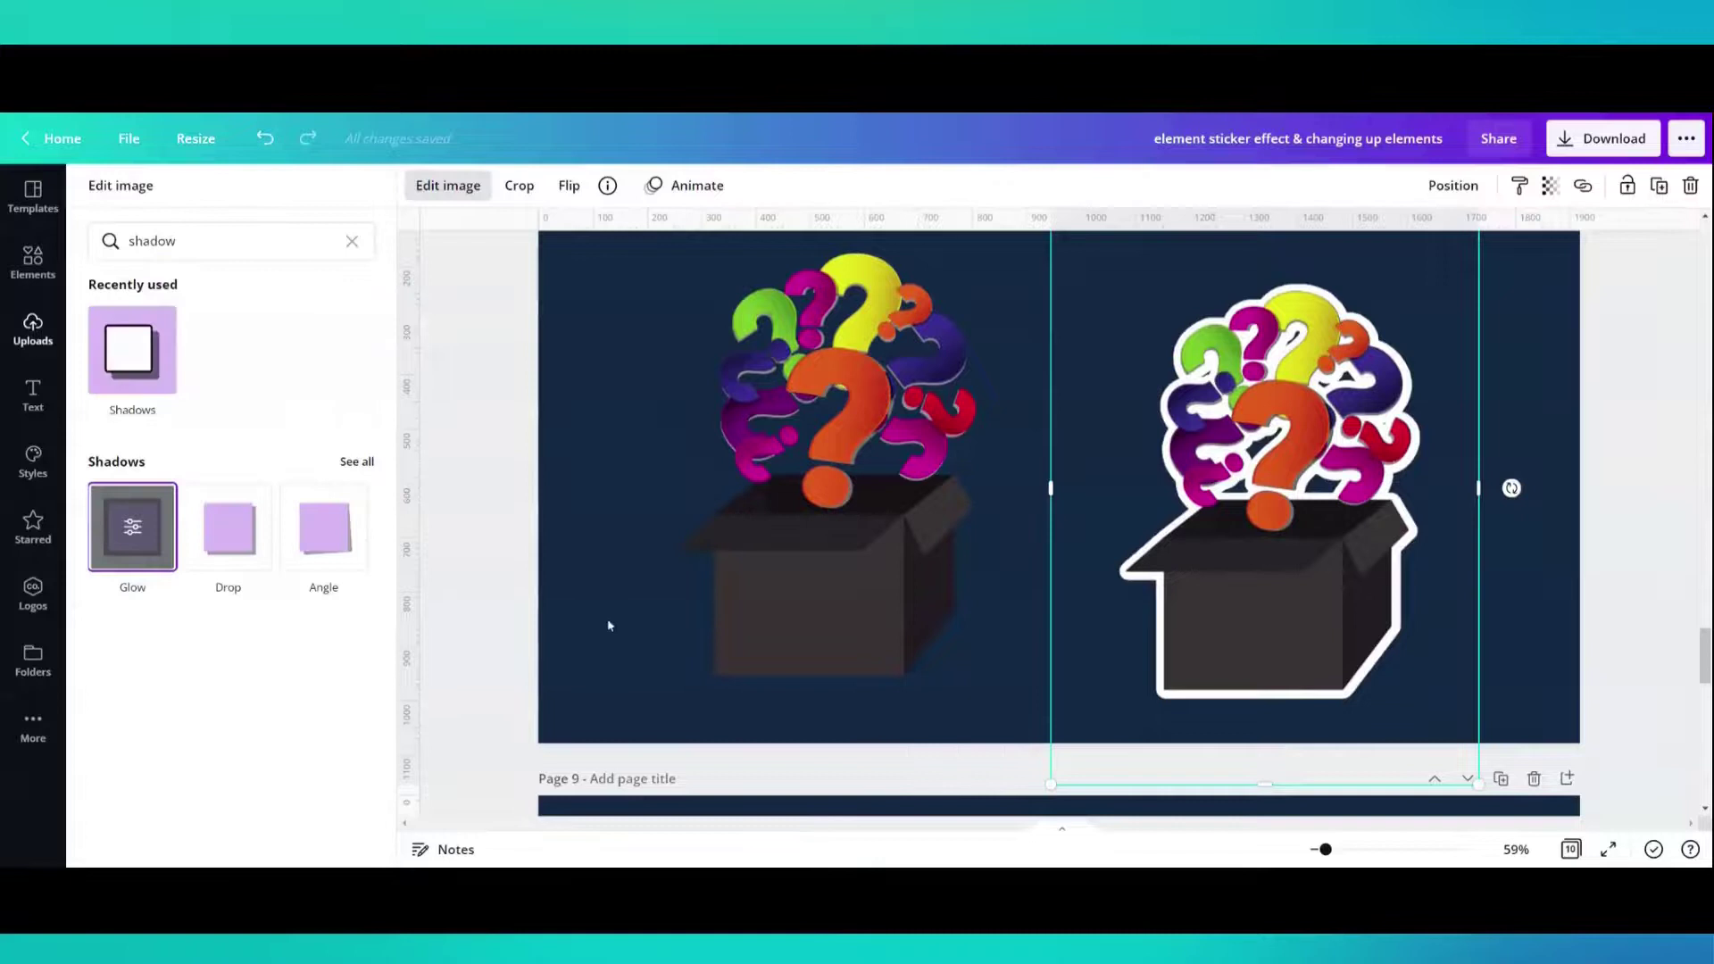
Step: Delete the left copy and add a circle sized over the question-mark cluster
{"action": "left_click", "coordinate": [830, 527]}
{"action": "key", "text": "Delete"}
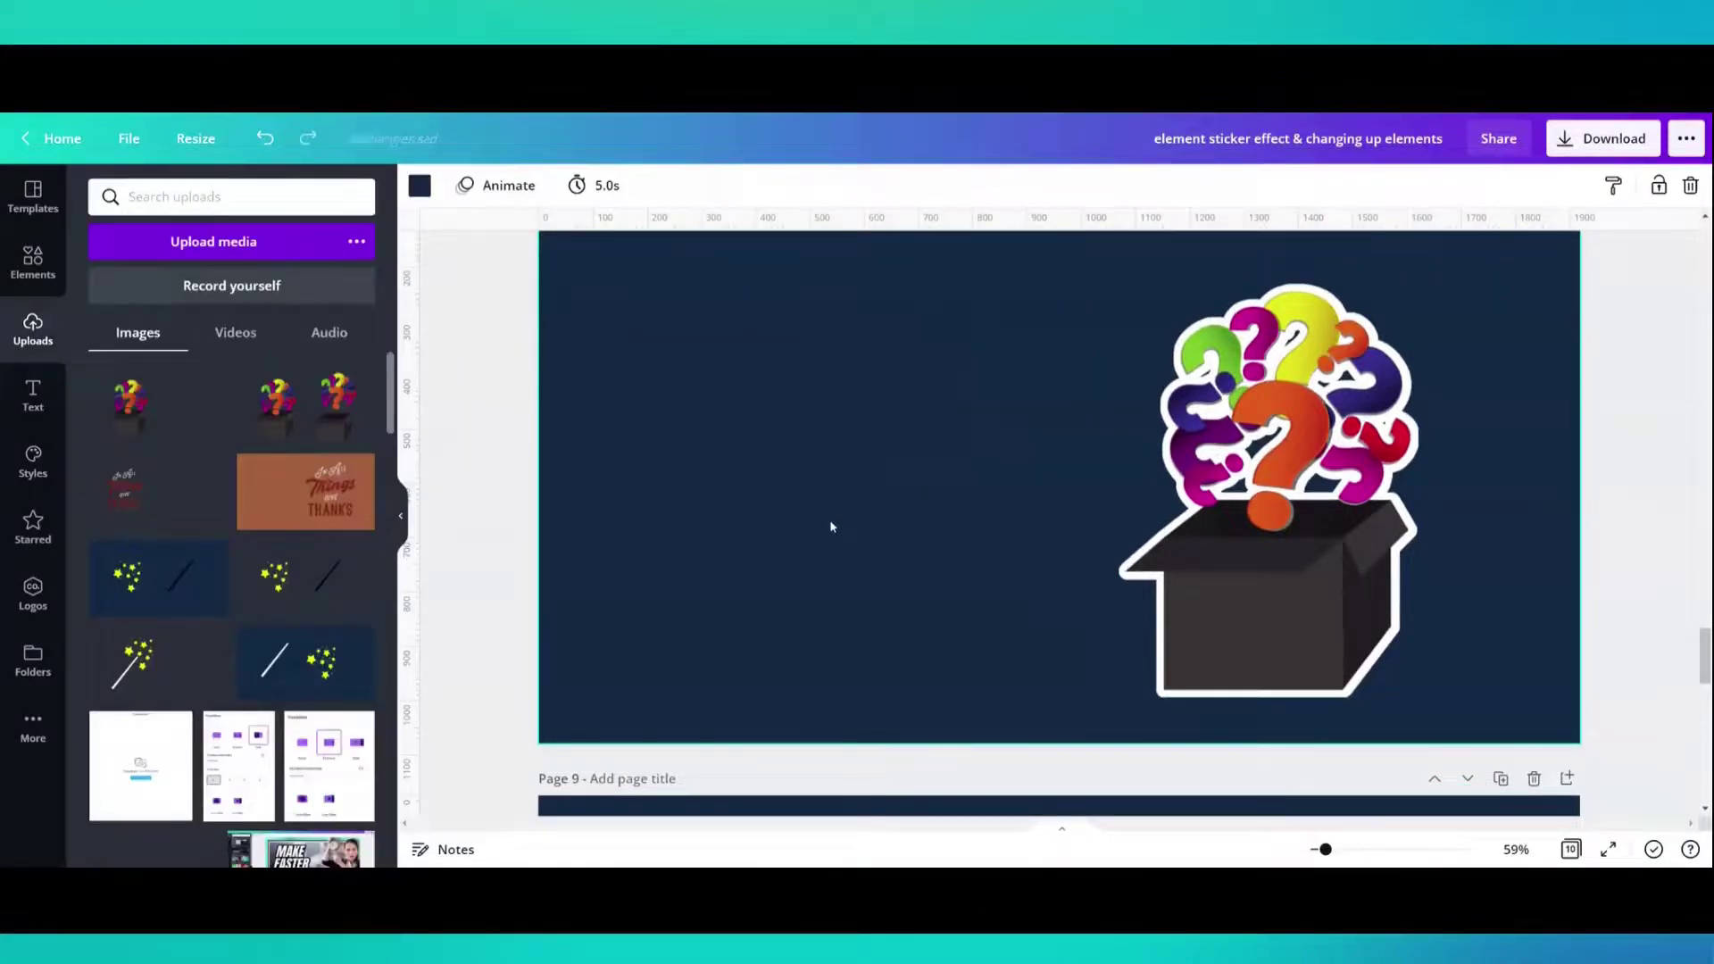
{"action": "key", "text": "c"}
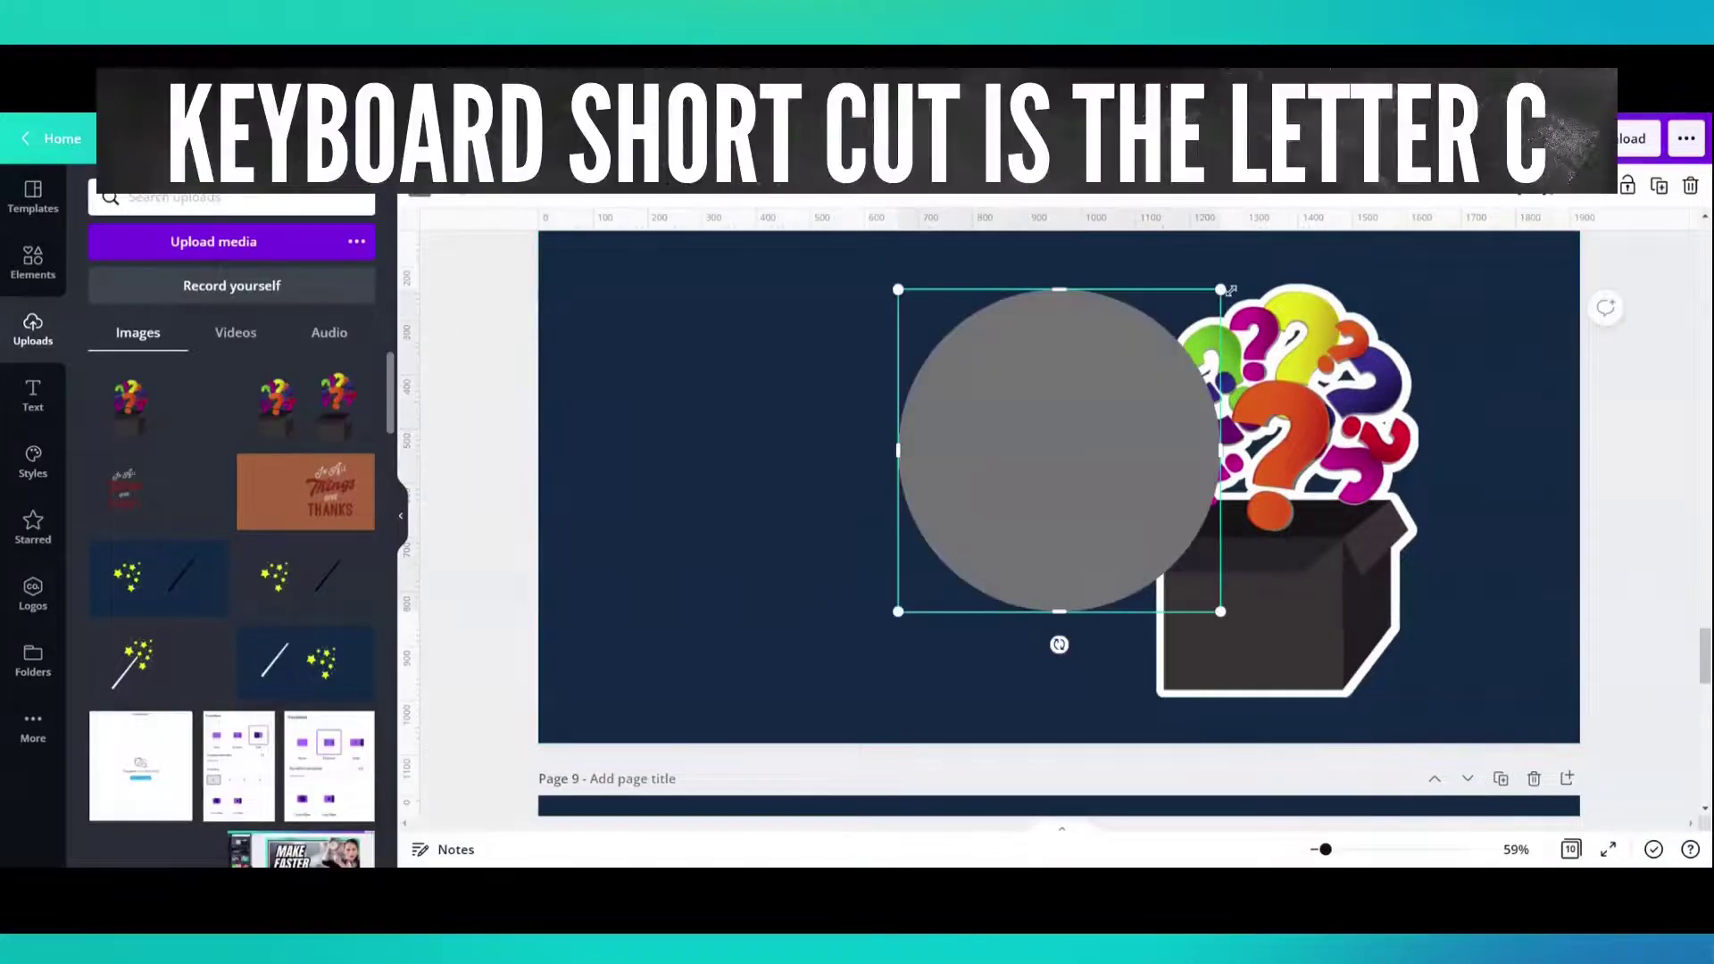
{"action": "left_click_drag", "start_coordinate": [1219, 295], "coordinate": [1133, 373]}
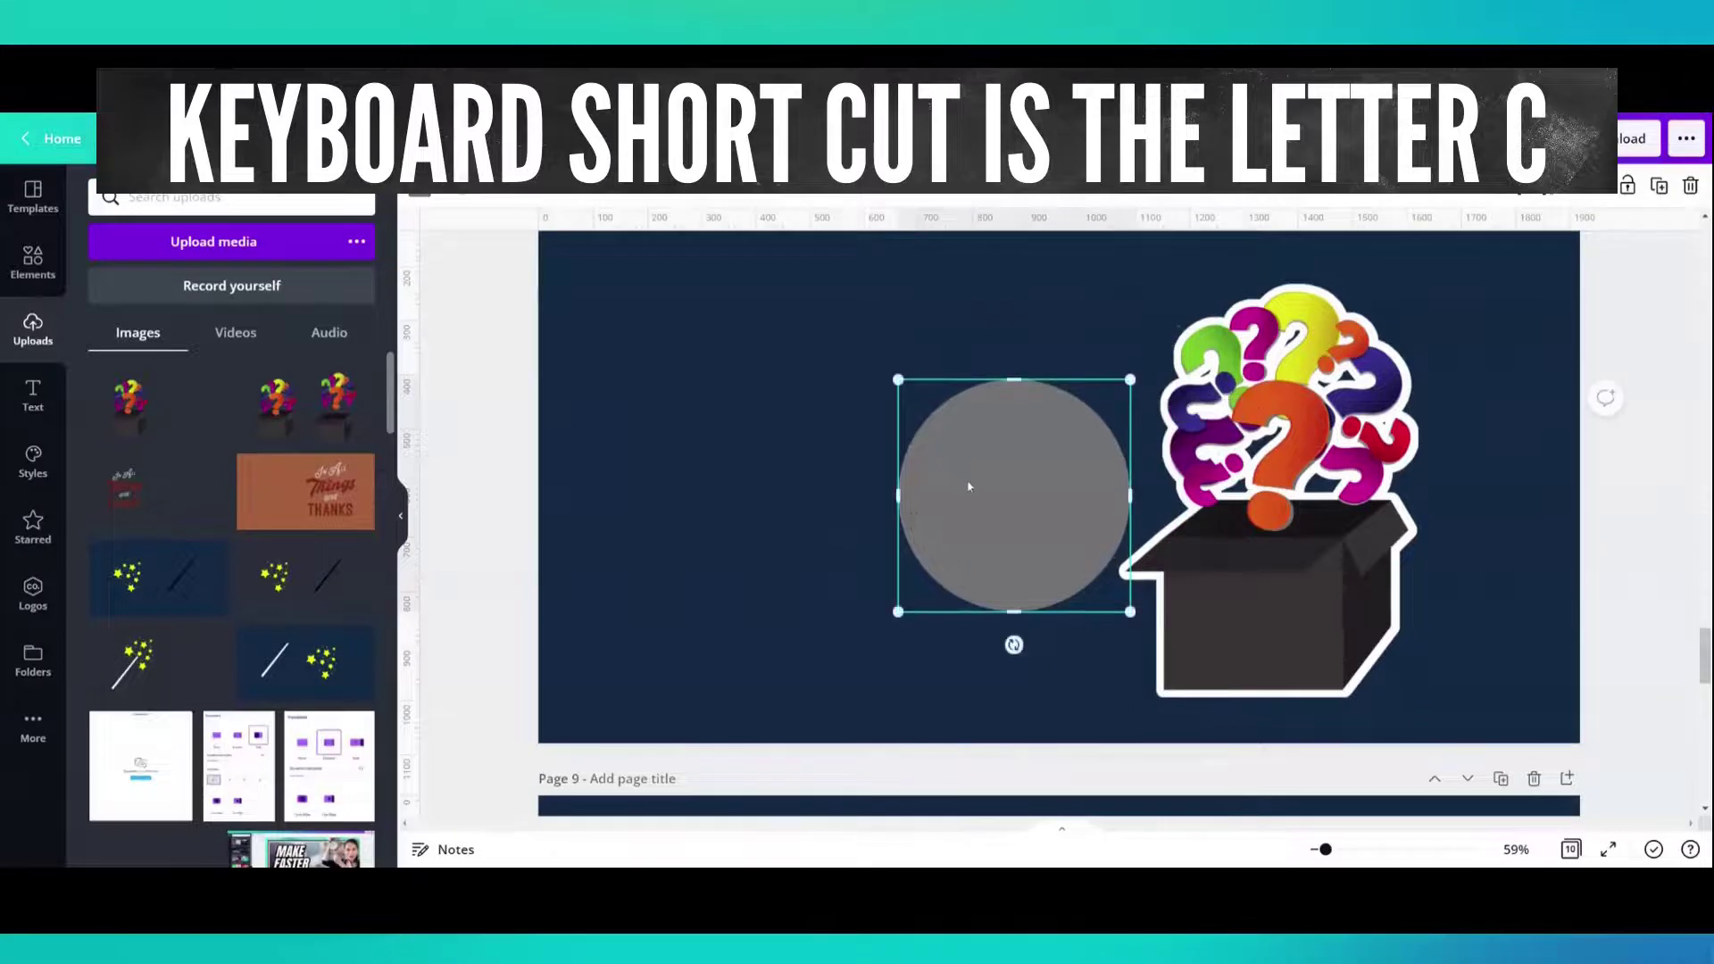
{"action": "left_click_drag", "start_coordinate": [1001, 449], "coordinate": [1237, 403]}
{"action": "left_click_drag", "start_coordinate": [1291, 479], "coordinate": [1290, 480]}
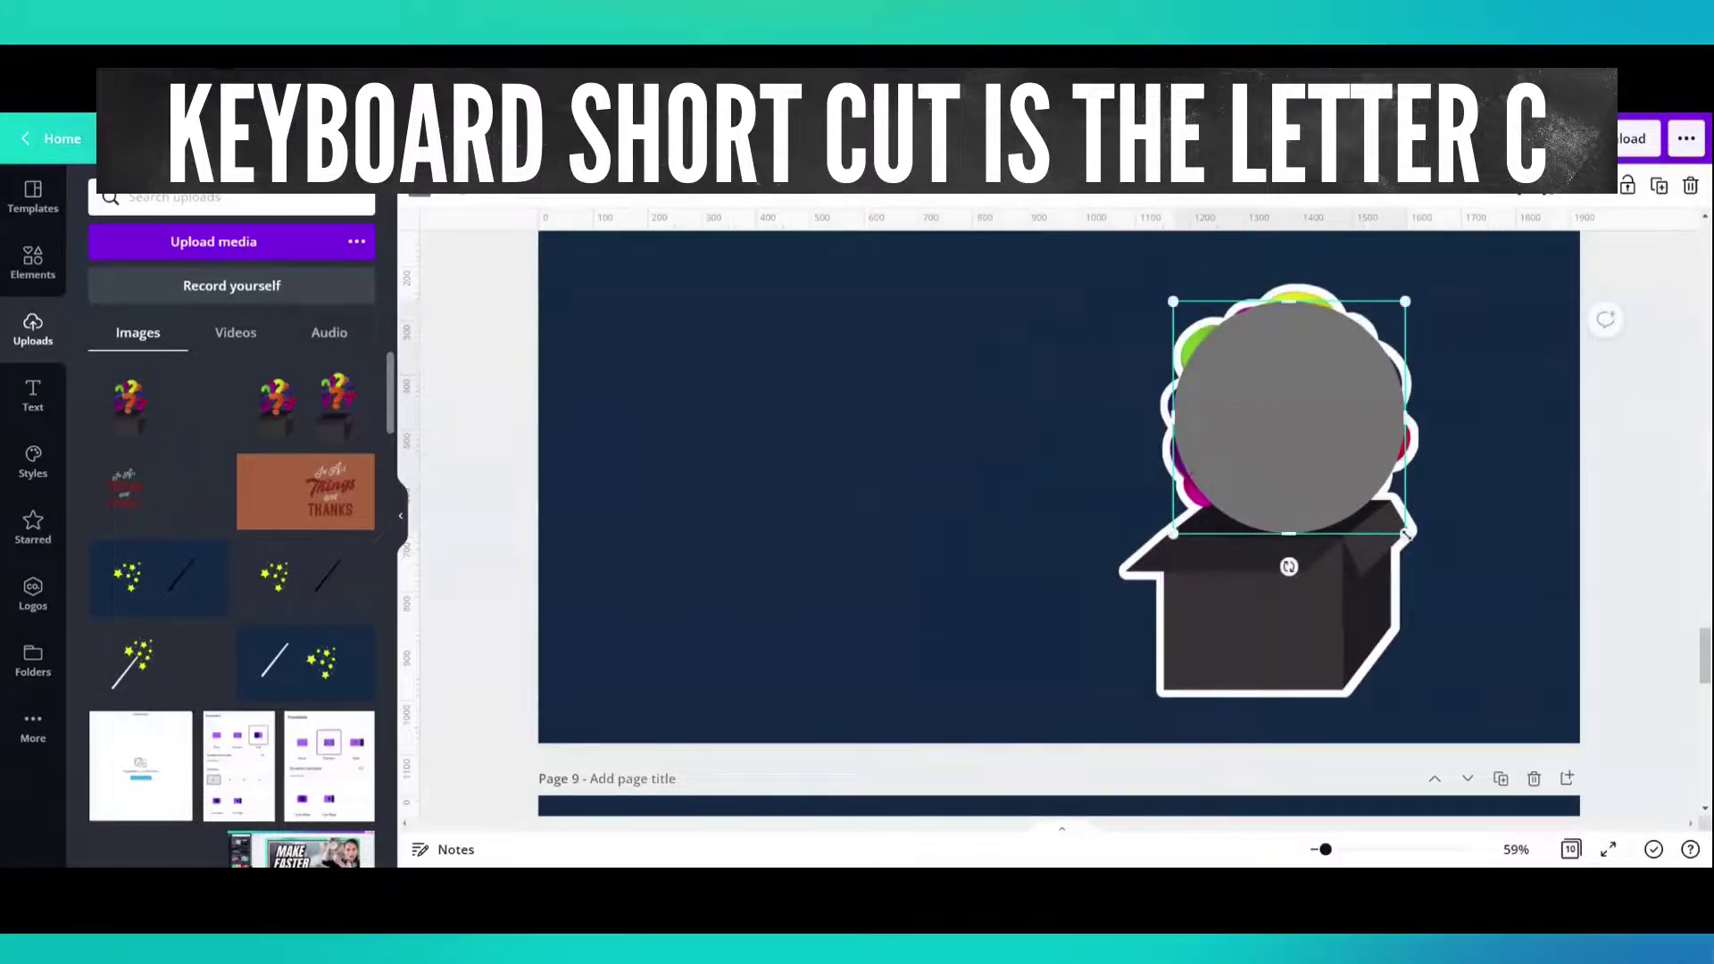
{"action": "left_click_drag", "start_coordinate": [1405, 533], "coordinate": [1391, 519]}
Step: Colour the circle white and send it backward behind the question marks
{"action": "key", "text": "c"}
{"action": "left_click", "coordinate": [252, 333]}
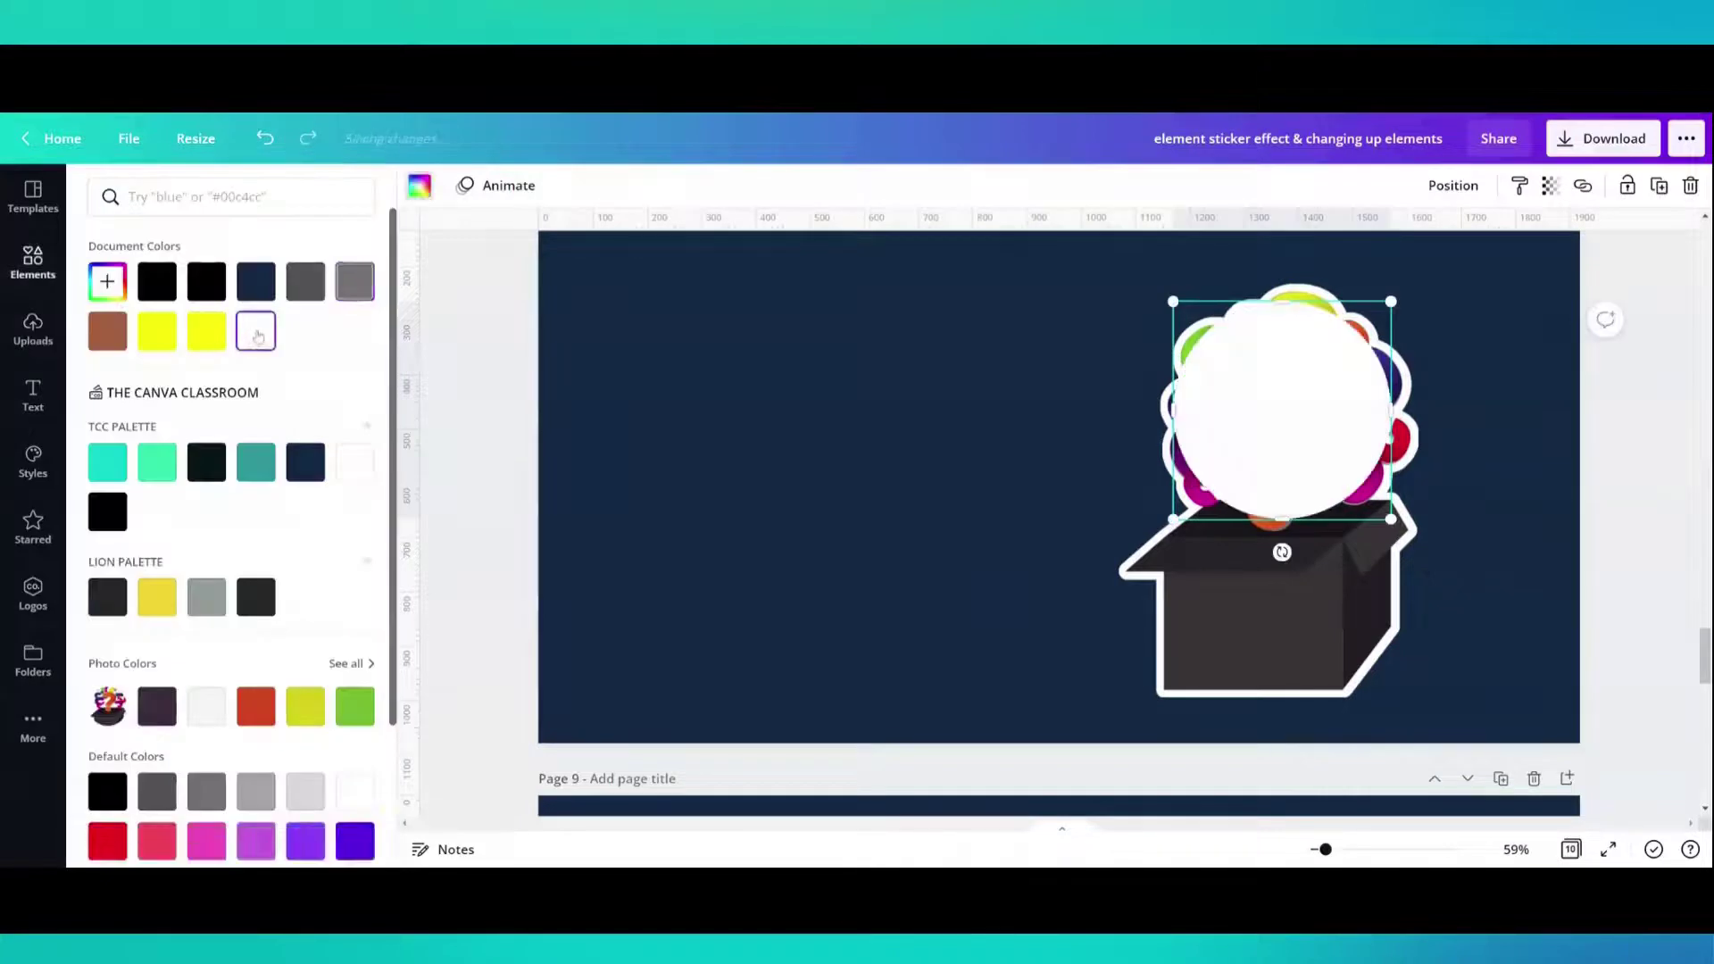
{"action": "right_click", "coordinate": [1276, 416]}
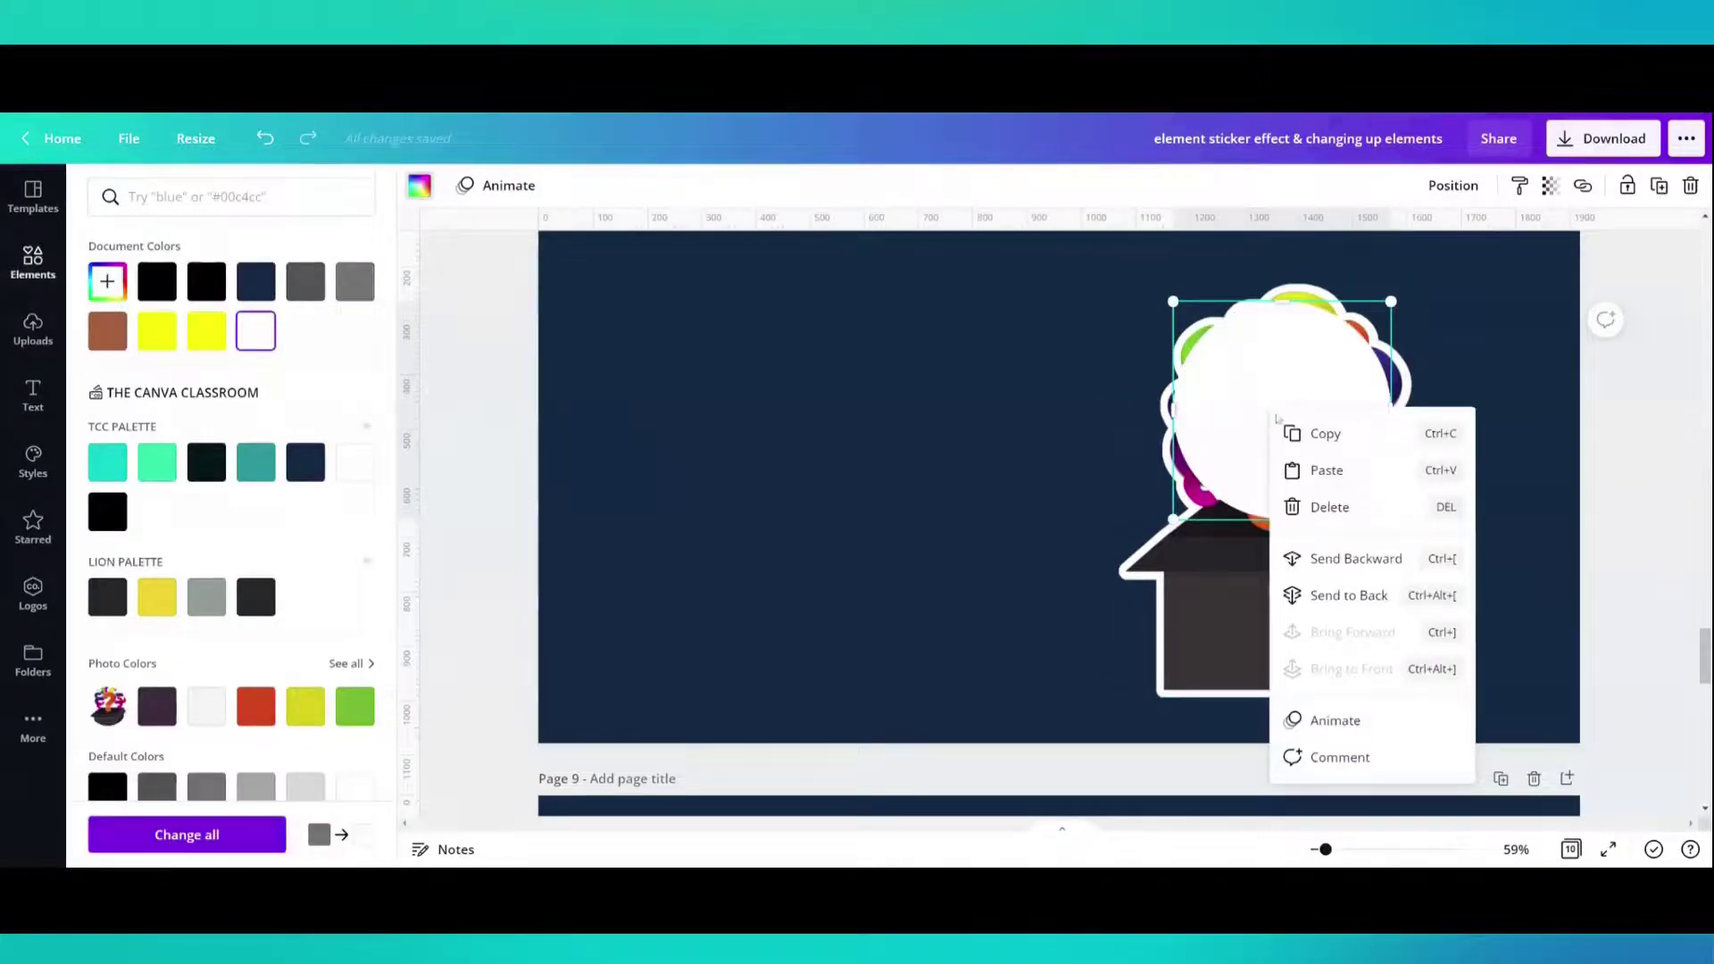
{"action": "left_click", "coordinate": [1339, 561]}
{"action": "left_click", "coordinate": [999, 479]}
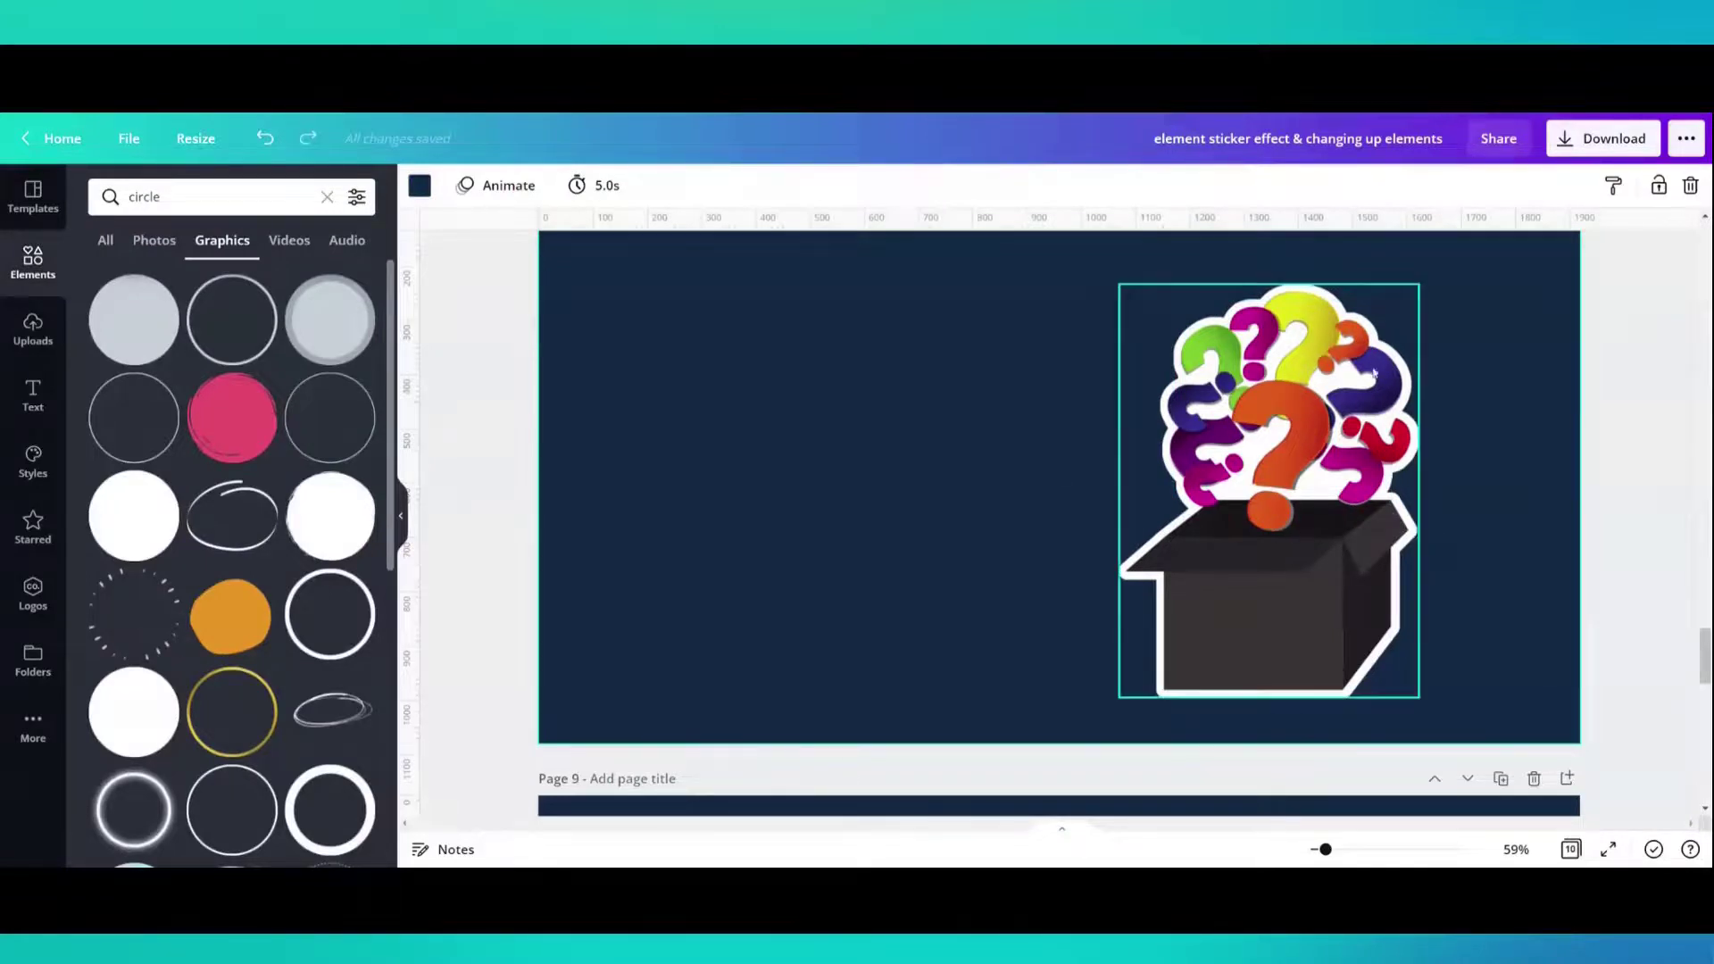
Step: Nudge the question-mark sticker slightly upward over the white circle, then deselect it
{"action": "mouse_move", "coordinate": [1286, 564]}
{"action": "left_mouse_down"}
{"action": "mouse_move", "coordinate": [973, 572]}
{"action": "mouse_move", "coordinate": [1324, 543]}
{"action": "mouse_move", "coordinate": [1290, 546]}
{"action": "left_mouse_up"}
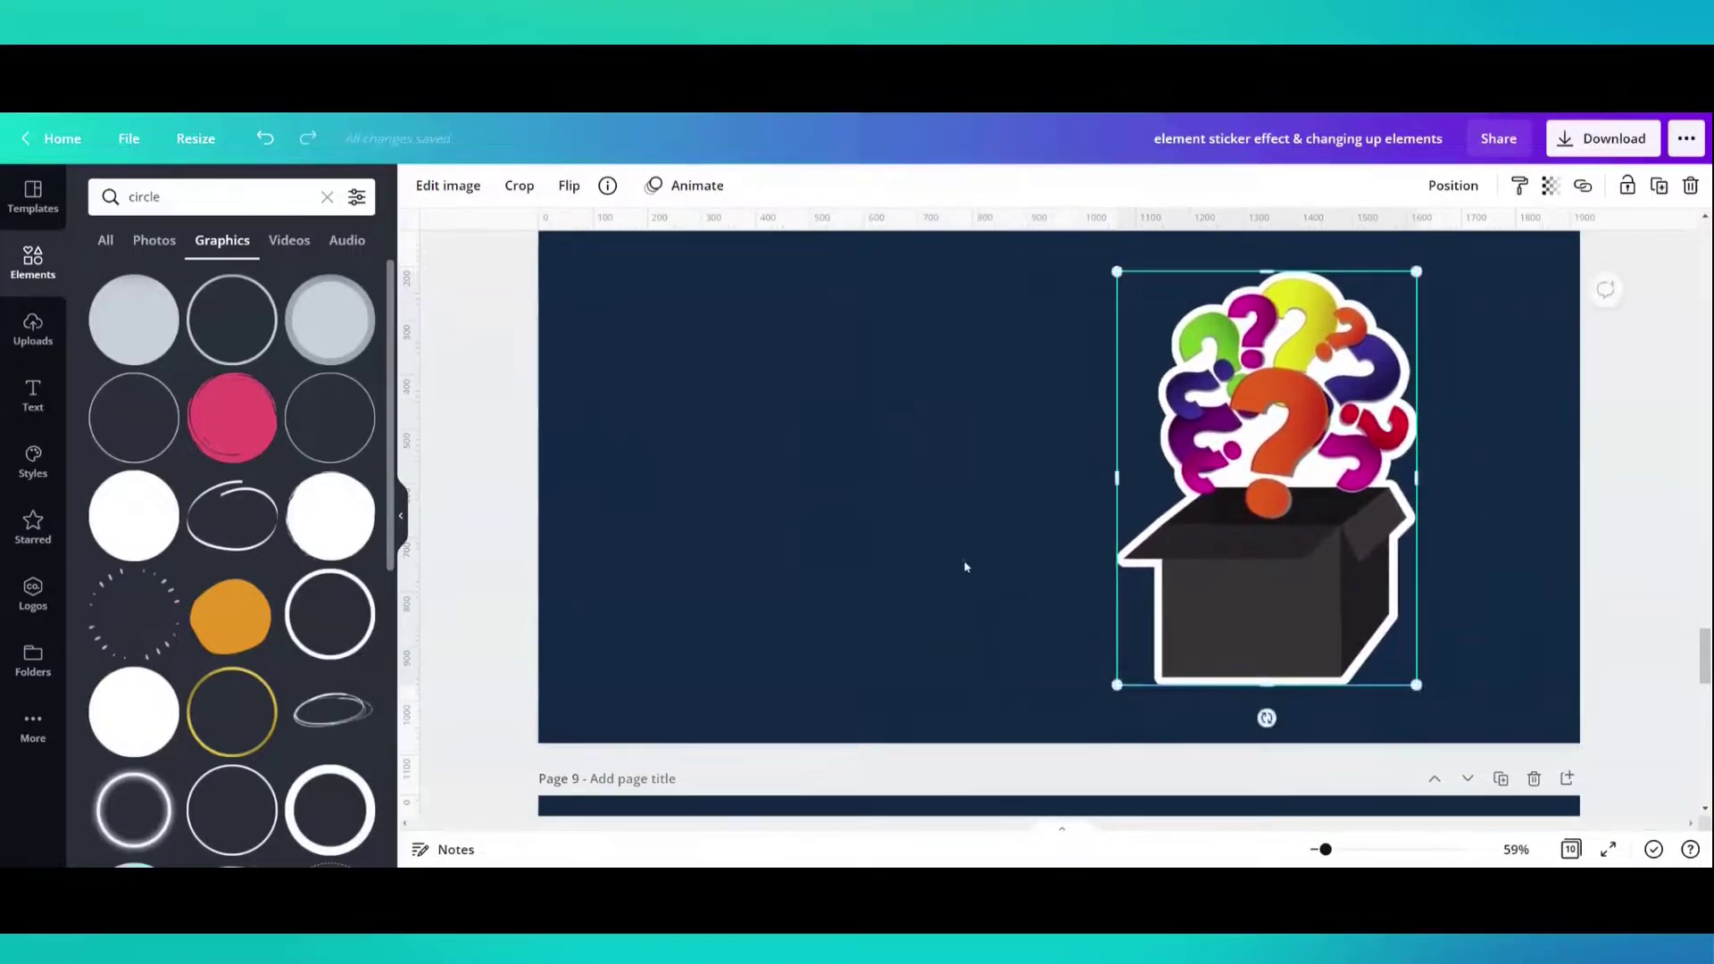
{"action": "left_click", "coordinate": [964, 566]}
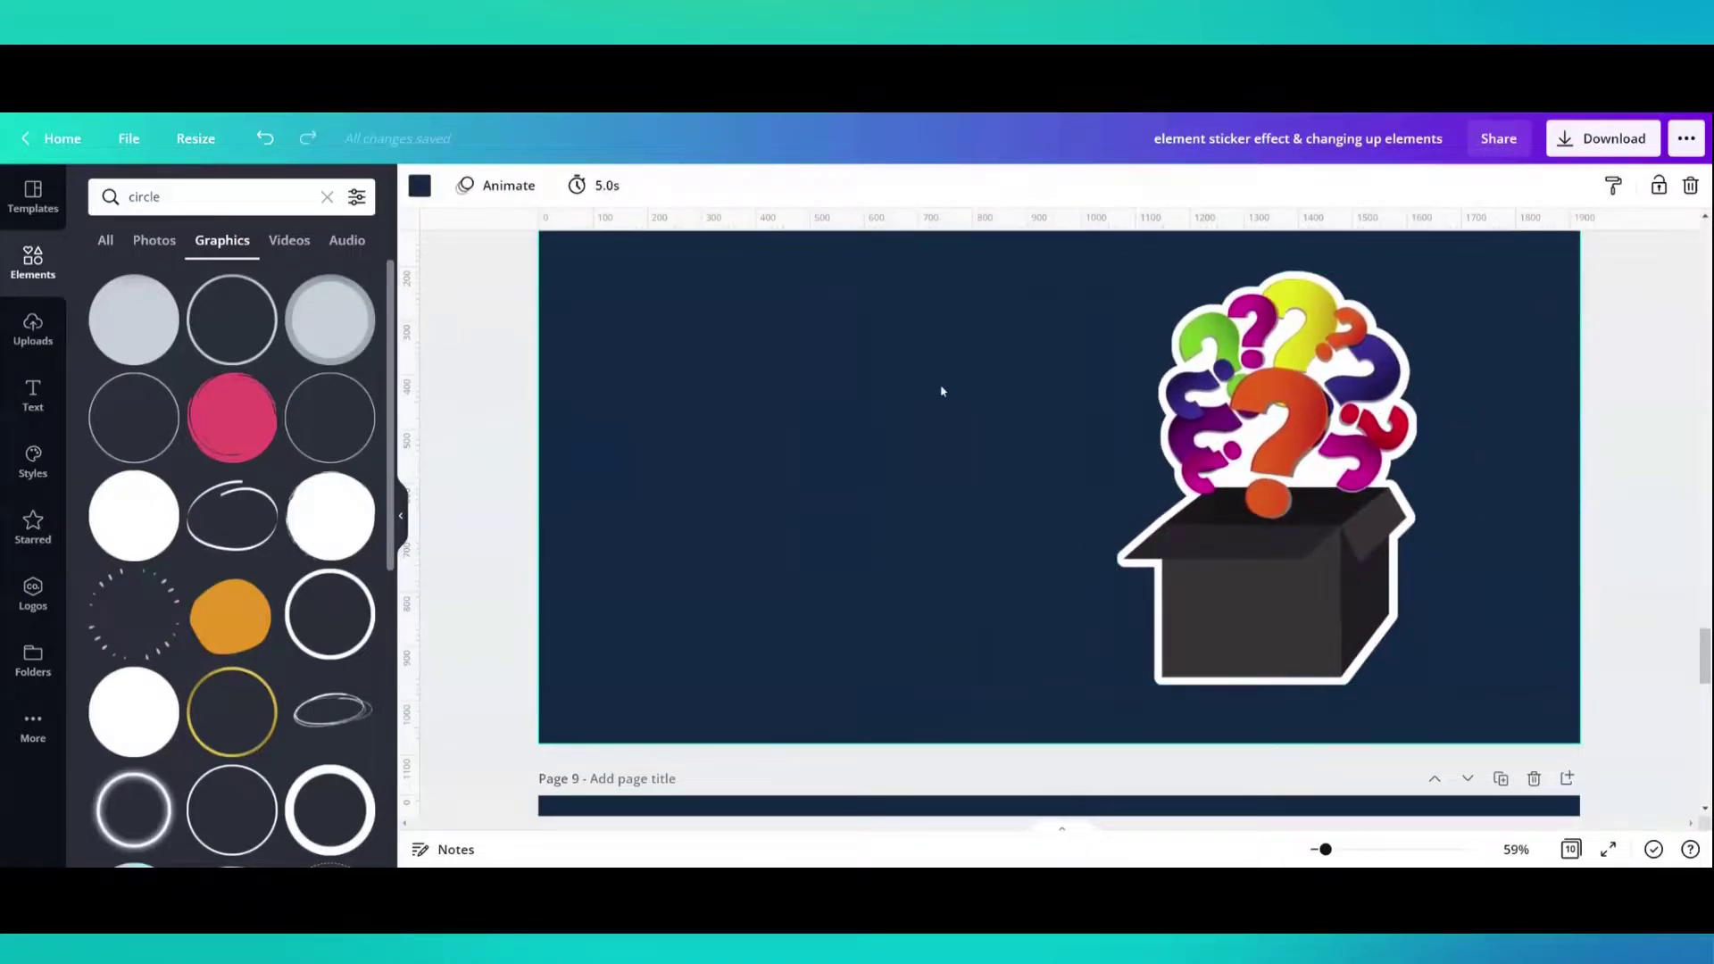